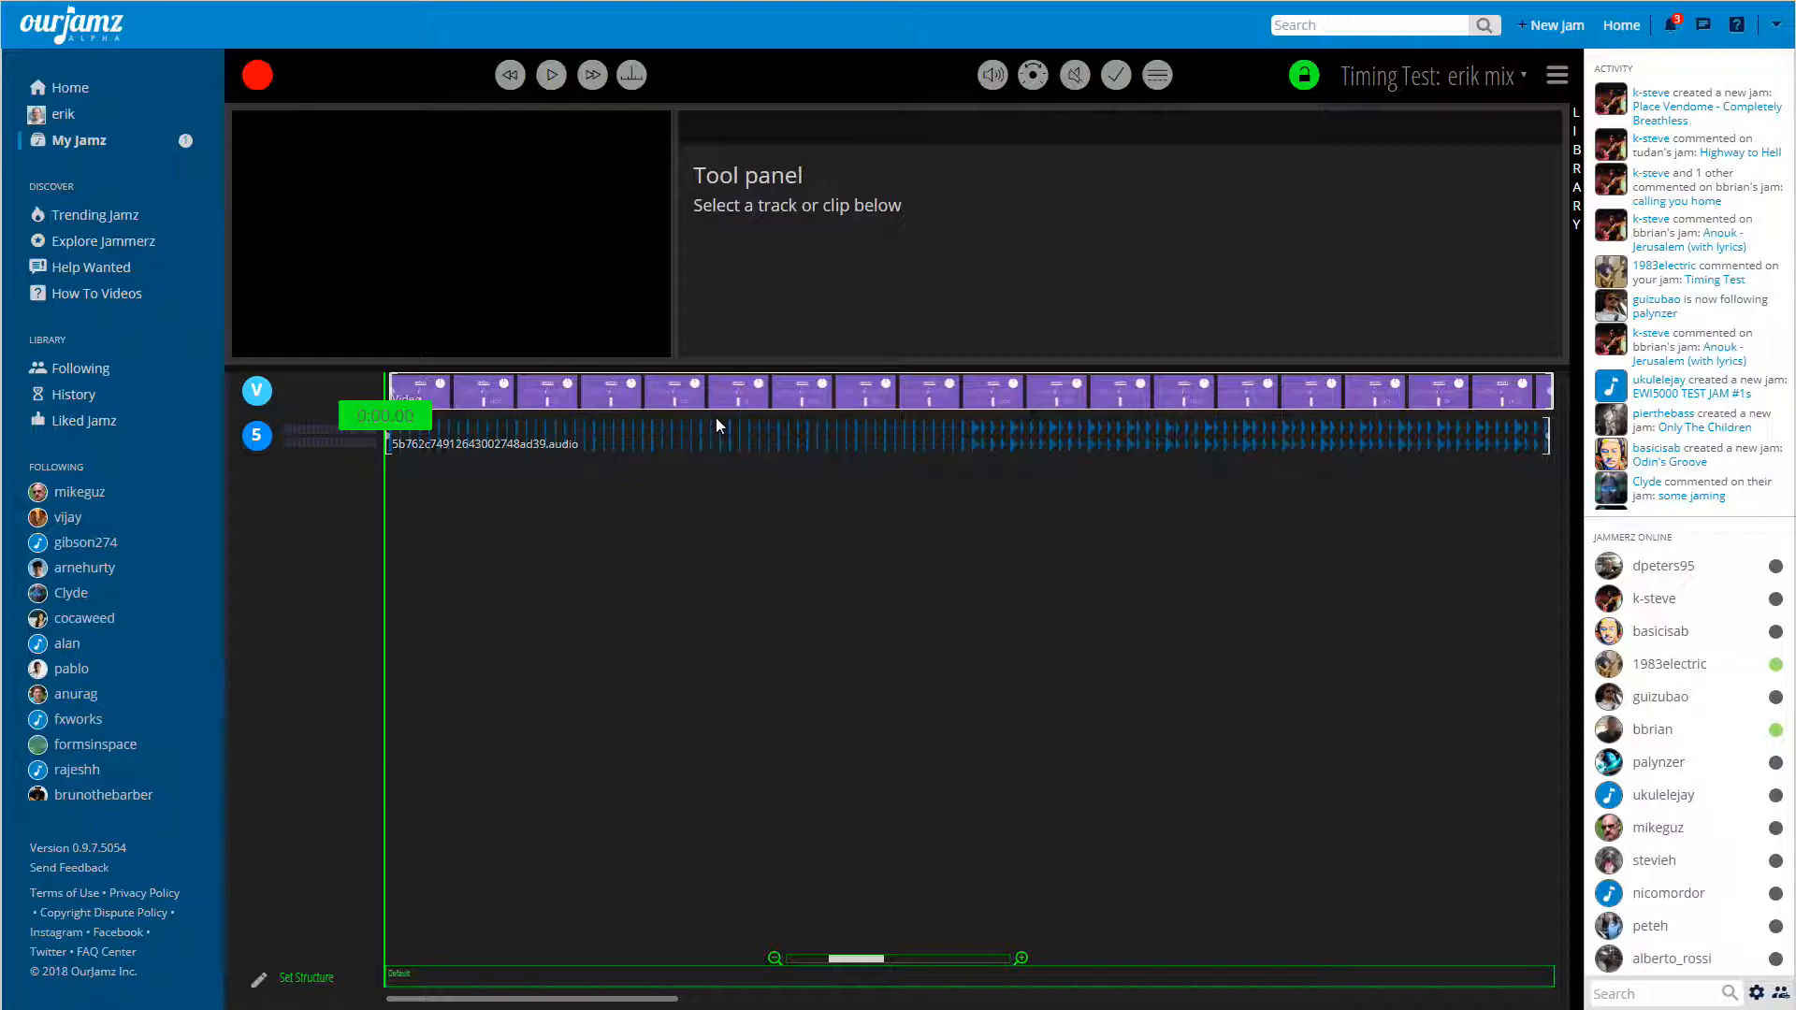
Inspect the nudge settings of the audio clip and the video clip to compare their start times.
click(734, 447)
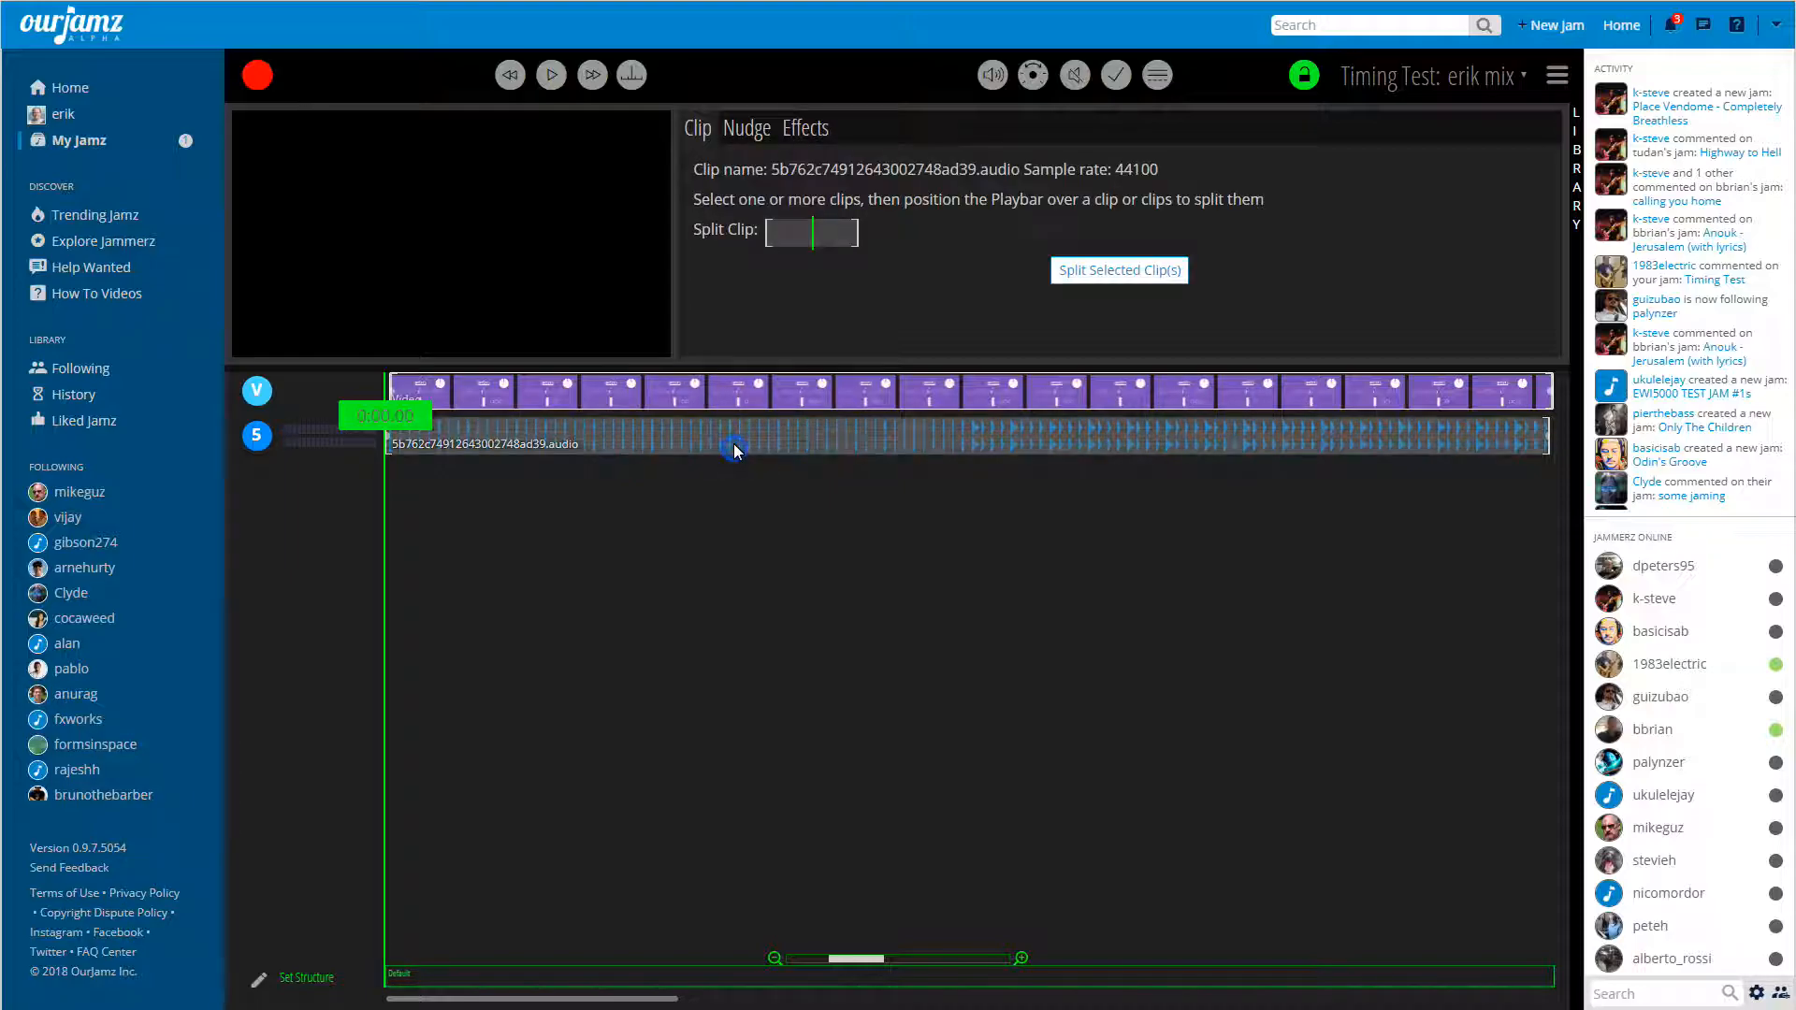
click(746, 131)
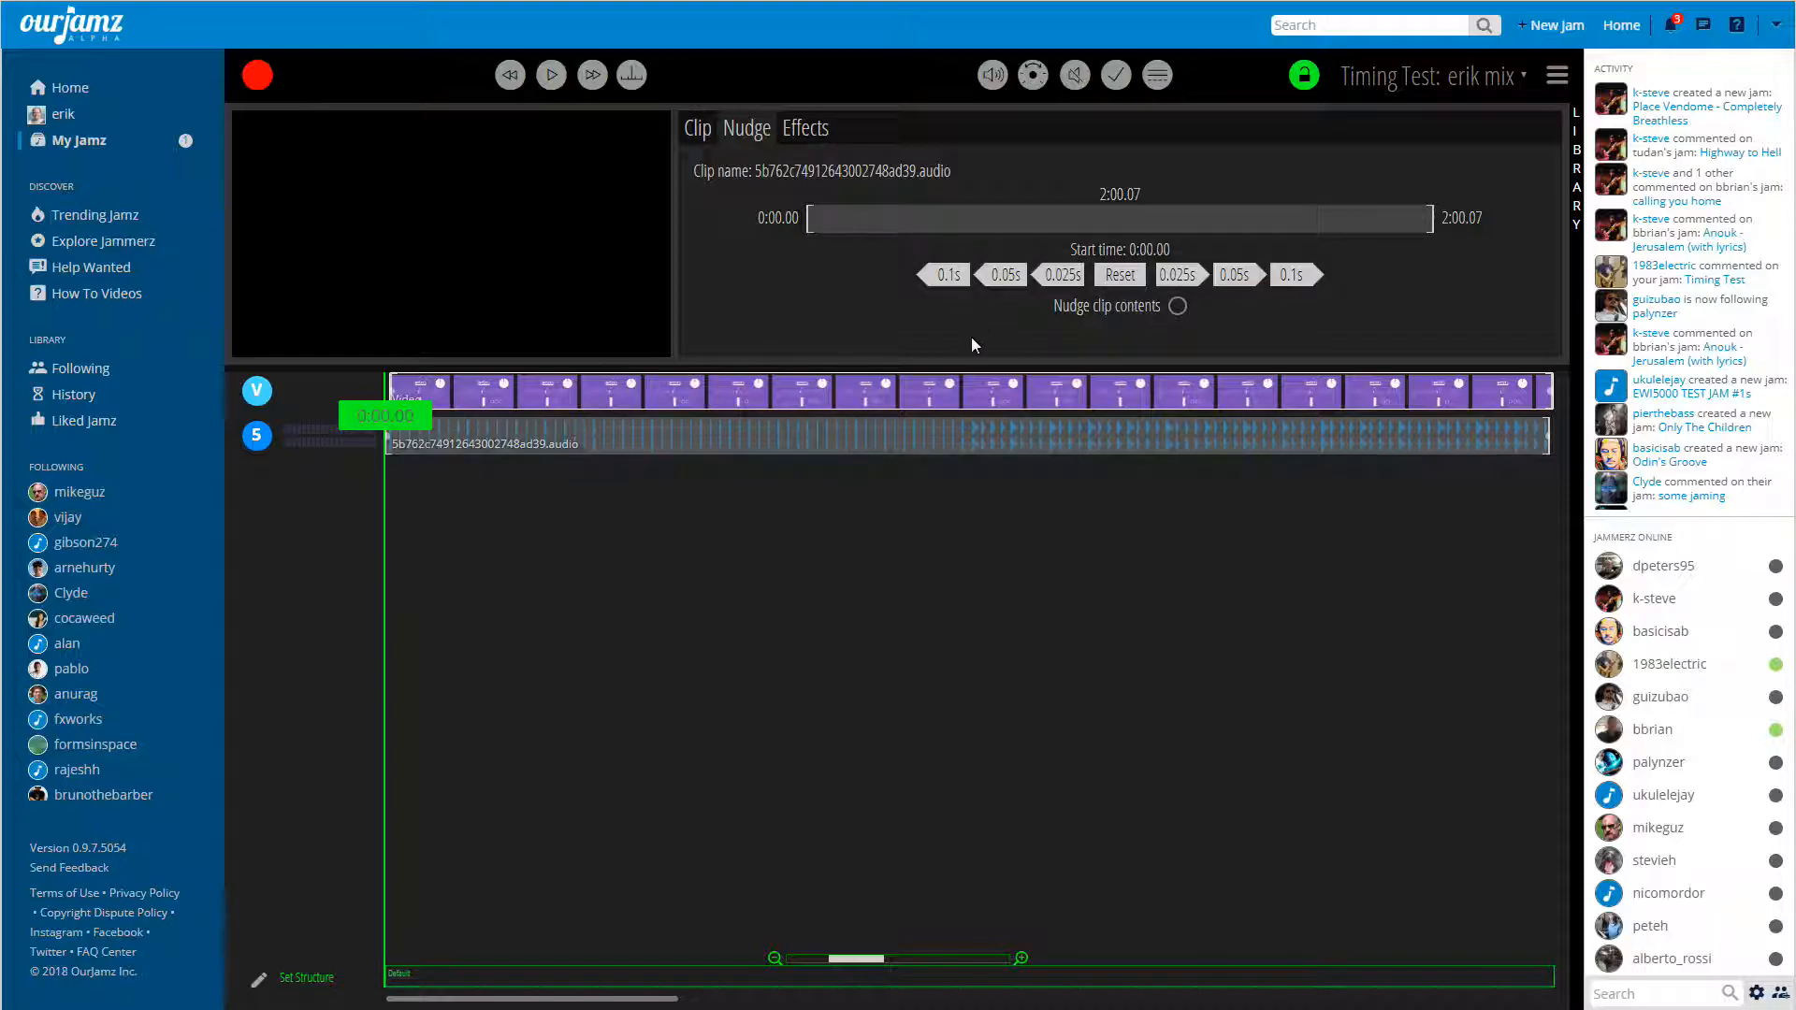
click(972, 390)
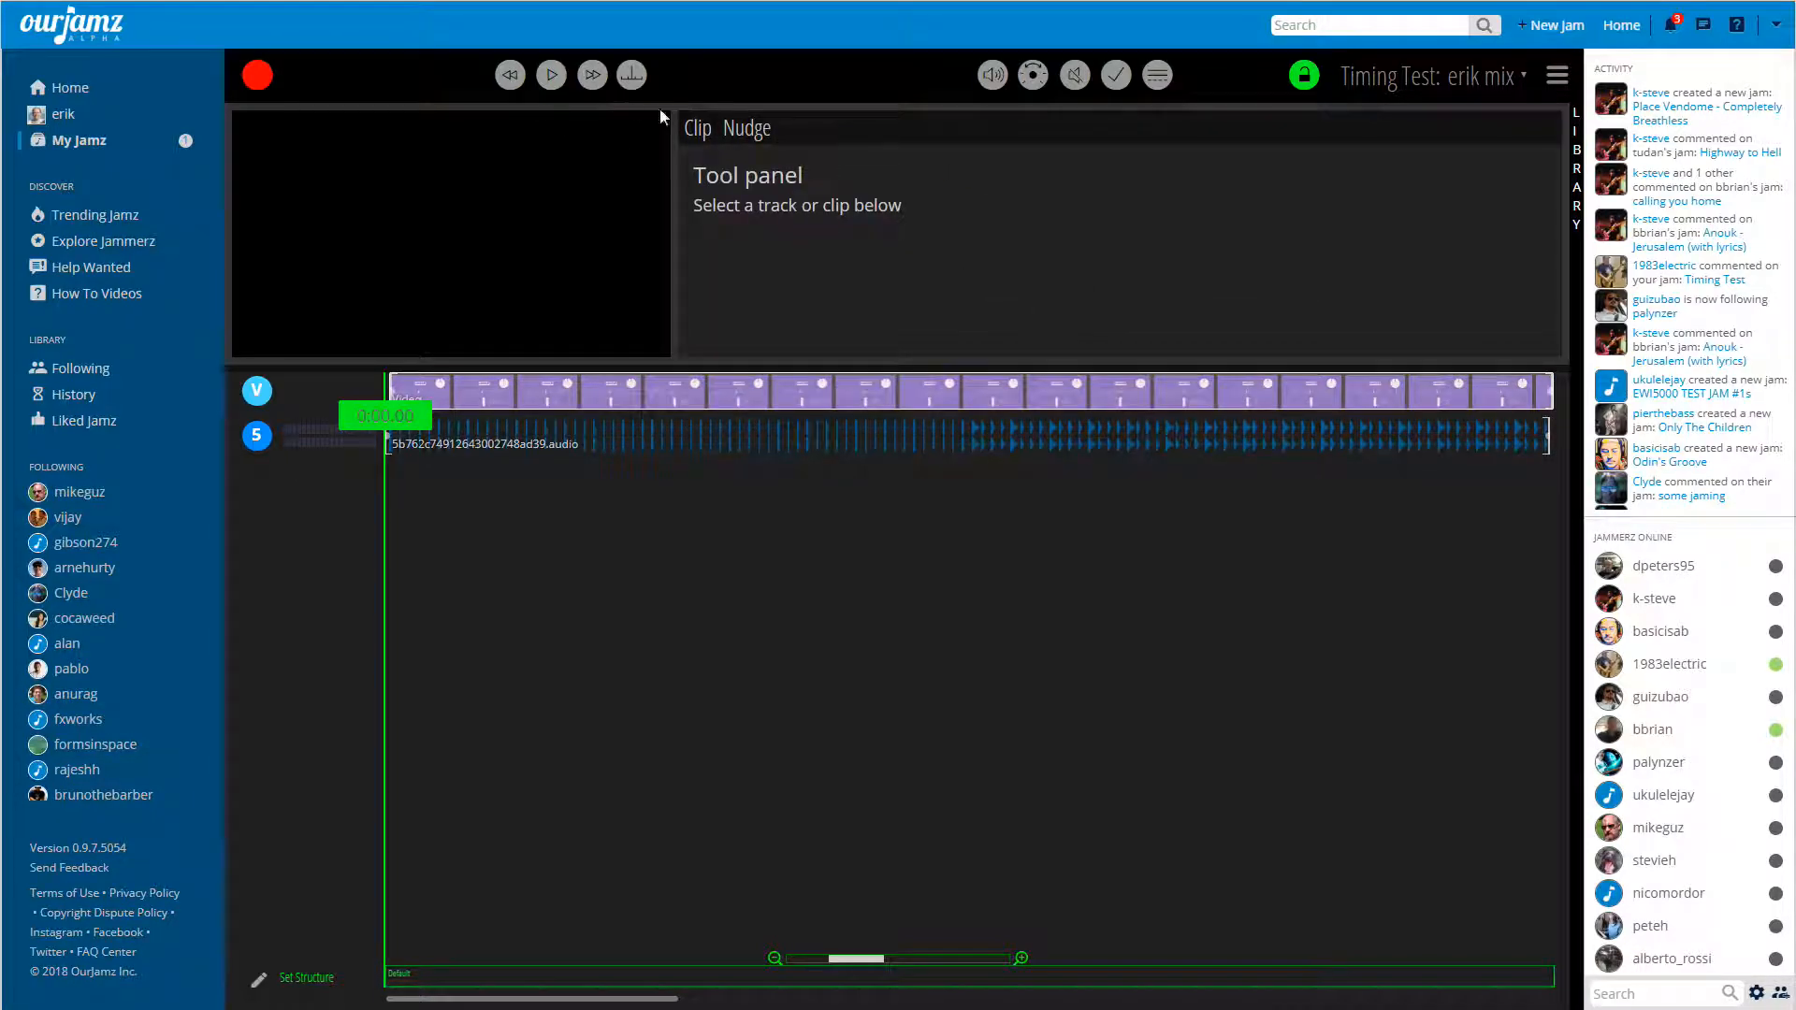
click(744, 124)
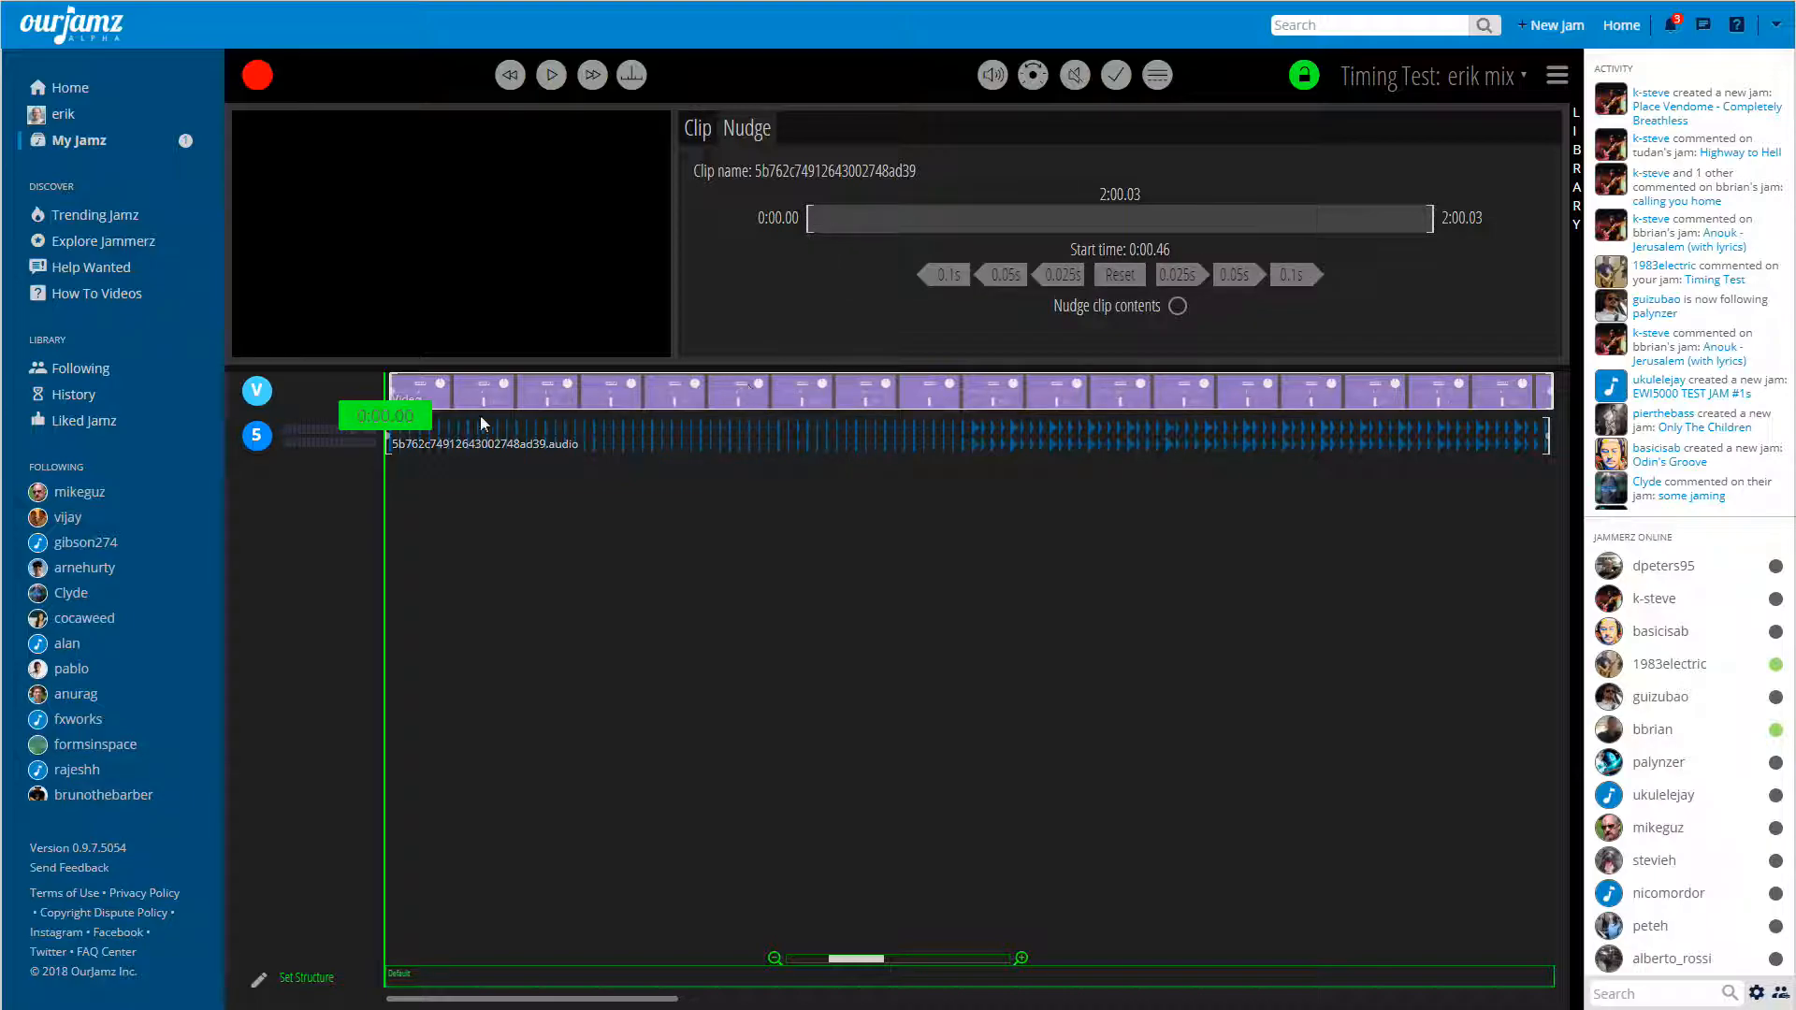
Play the mix from the beginning to check the video's sync with the audio, and stop playback.
drag(857, 961, 982, 958)
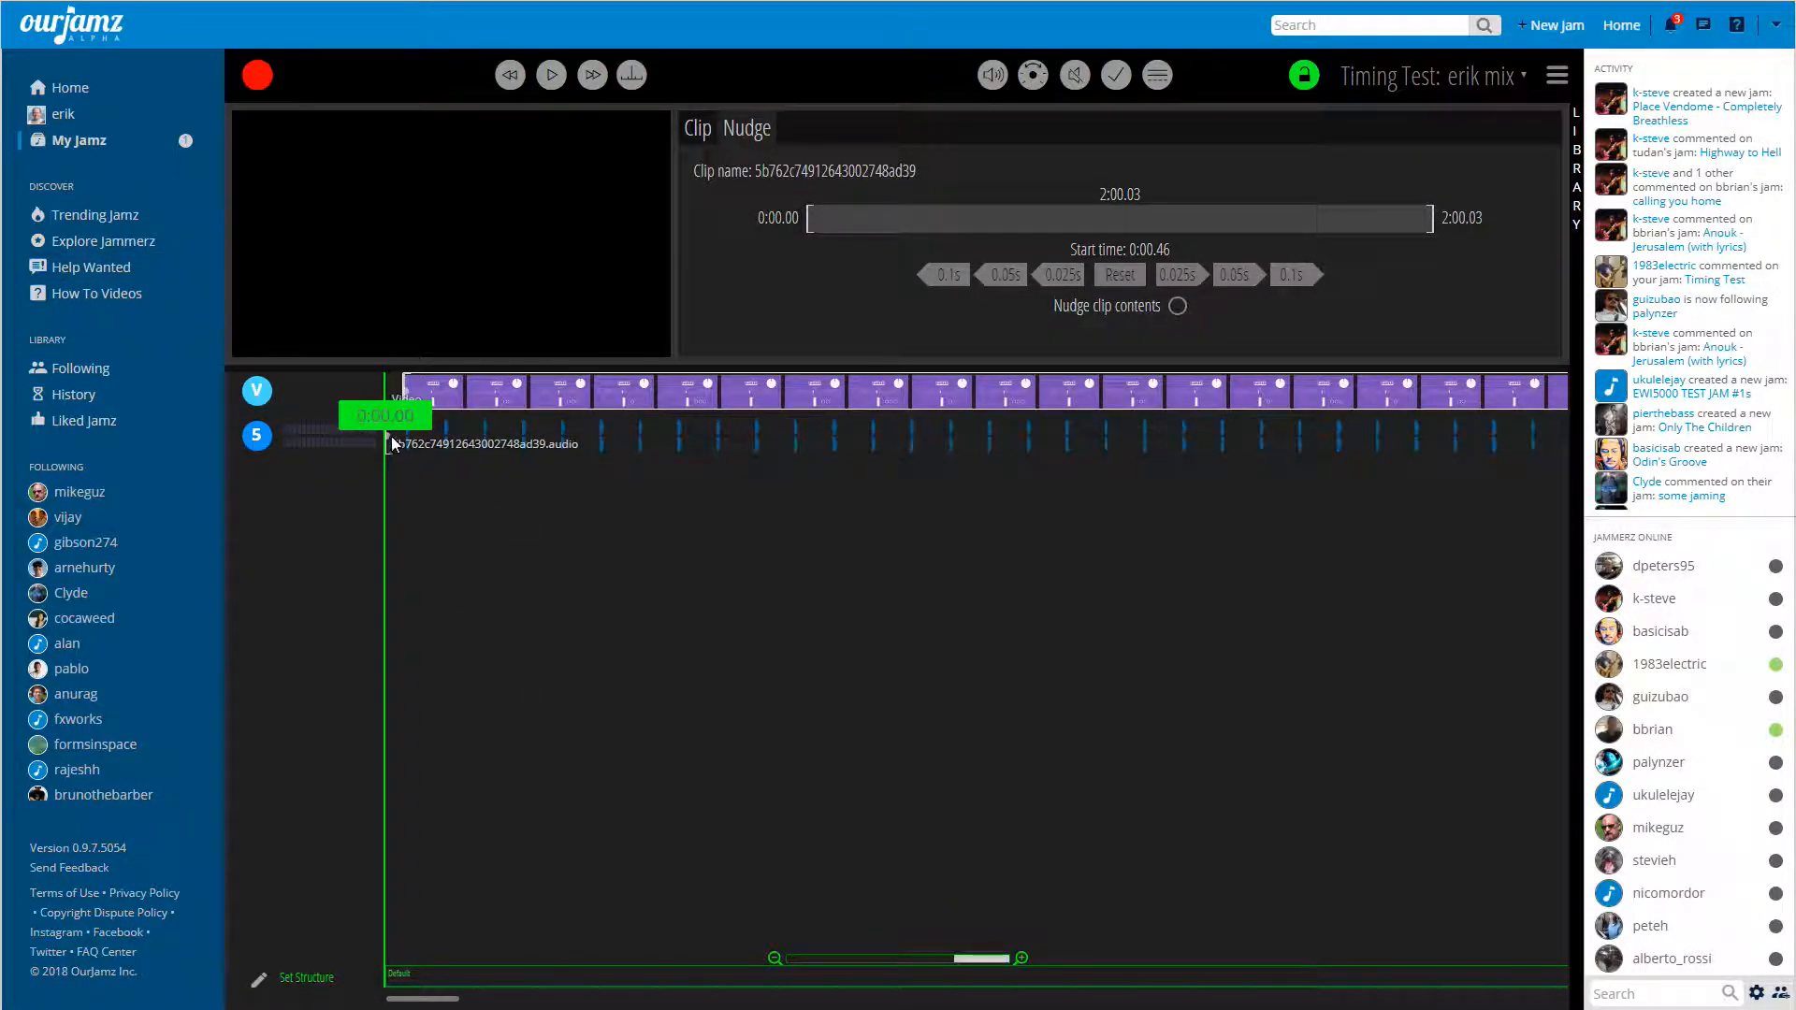
drag(424, 430, 672, 416)
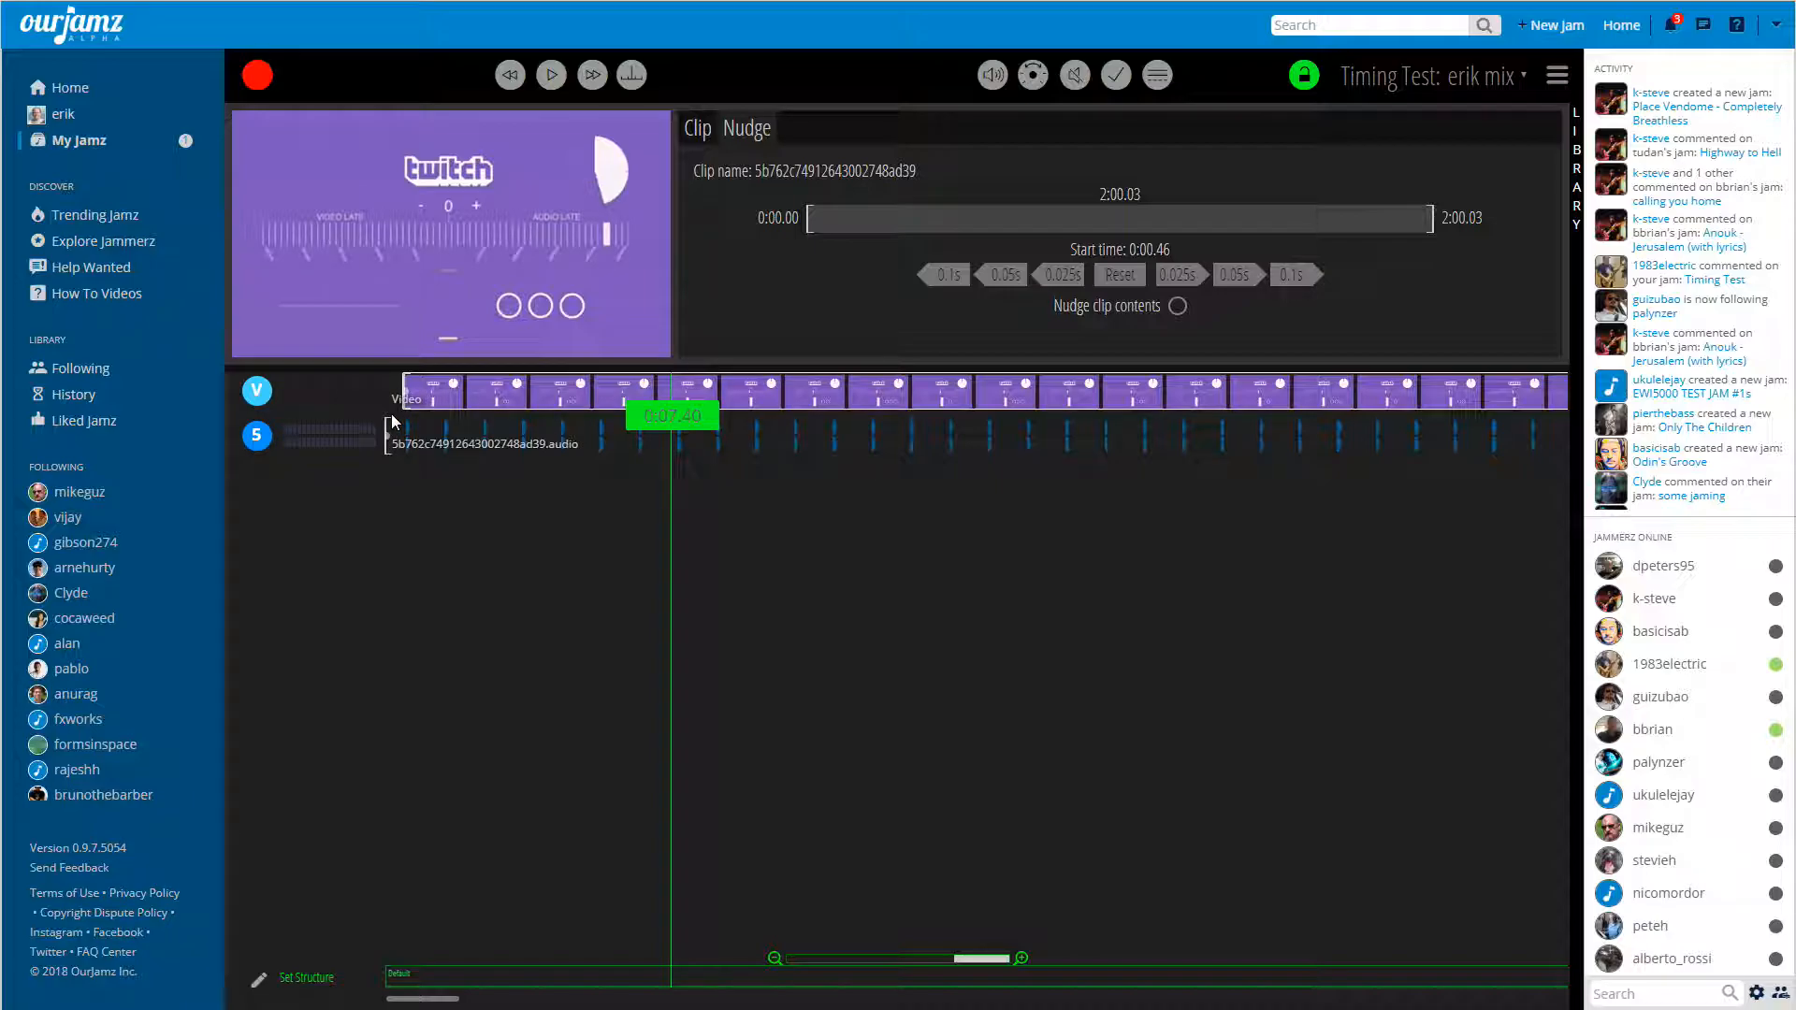
click(510, 75)
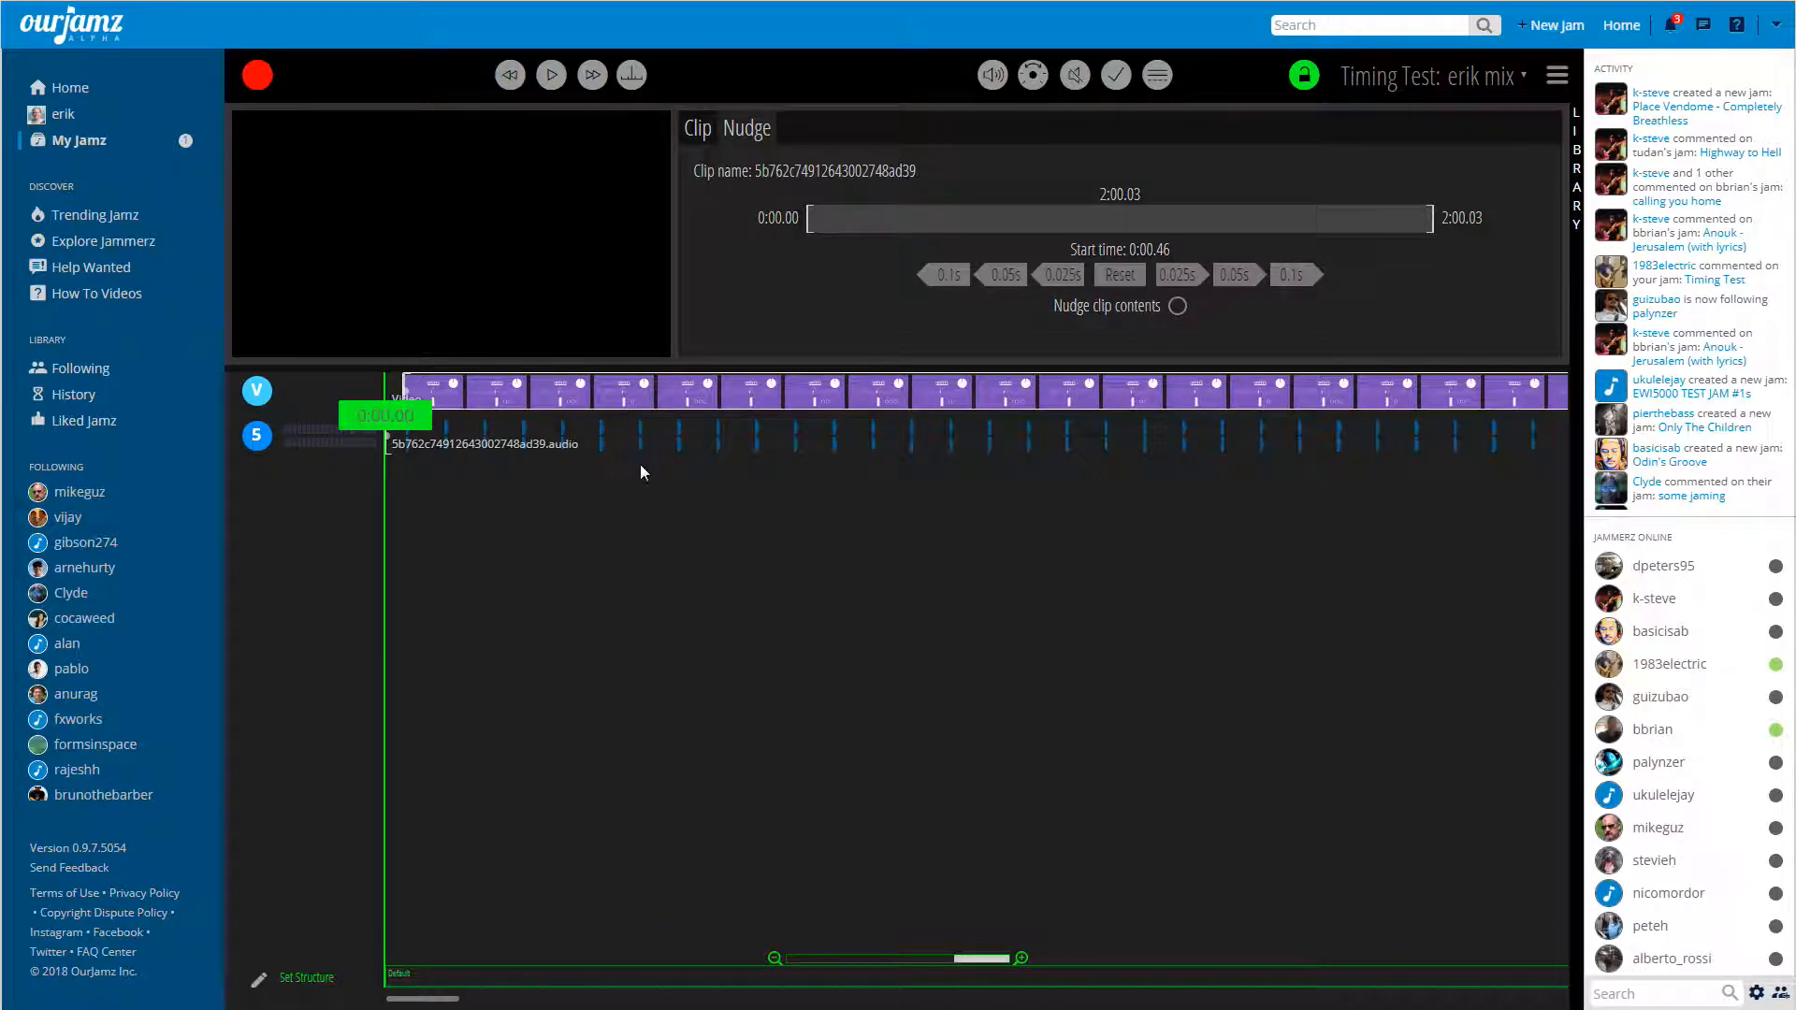
click(551, 77)
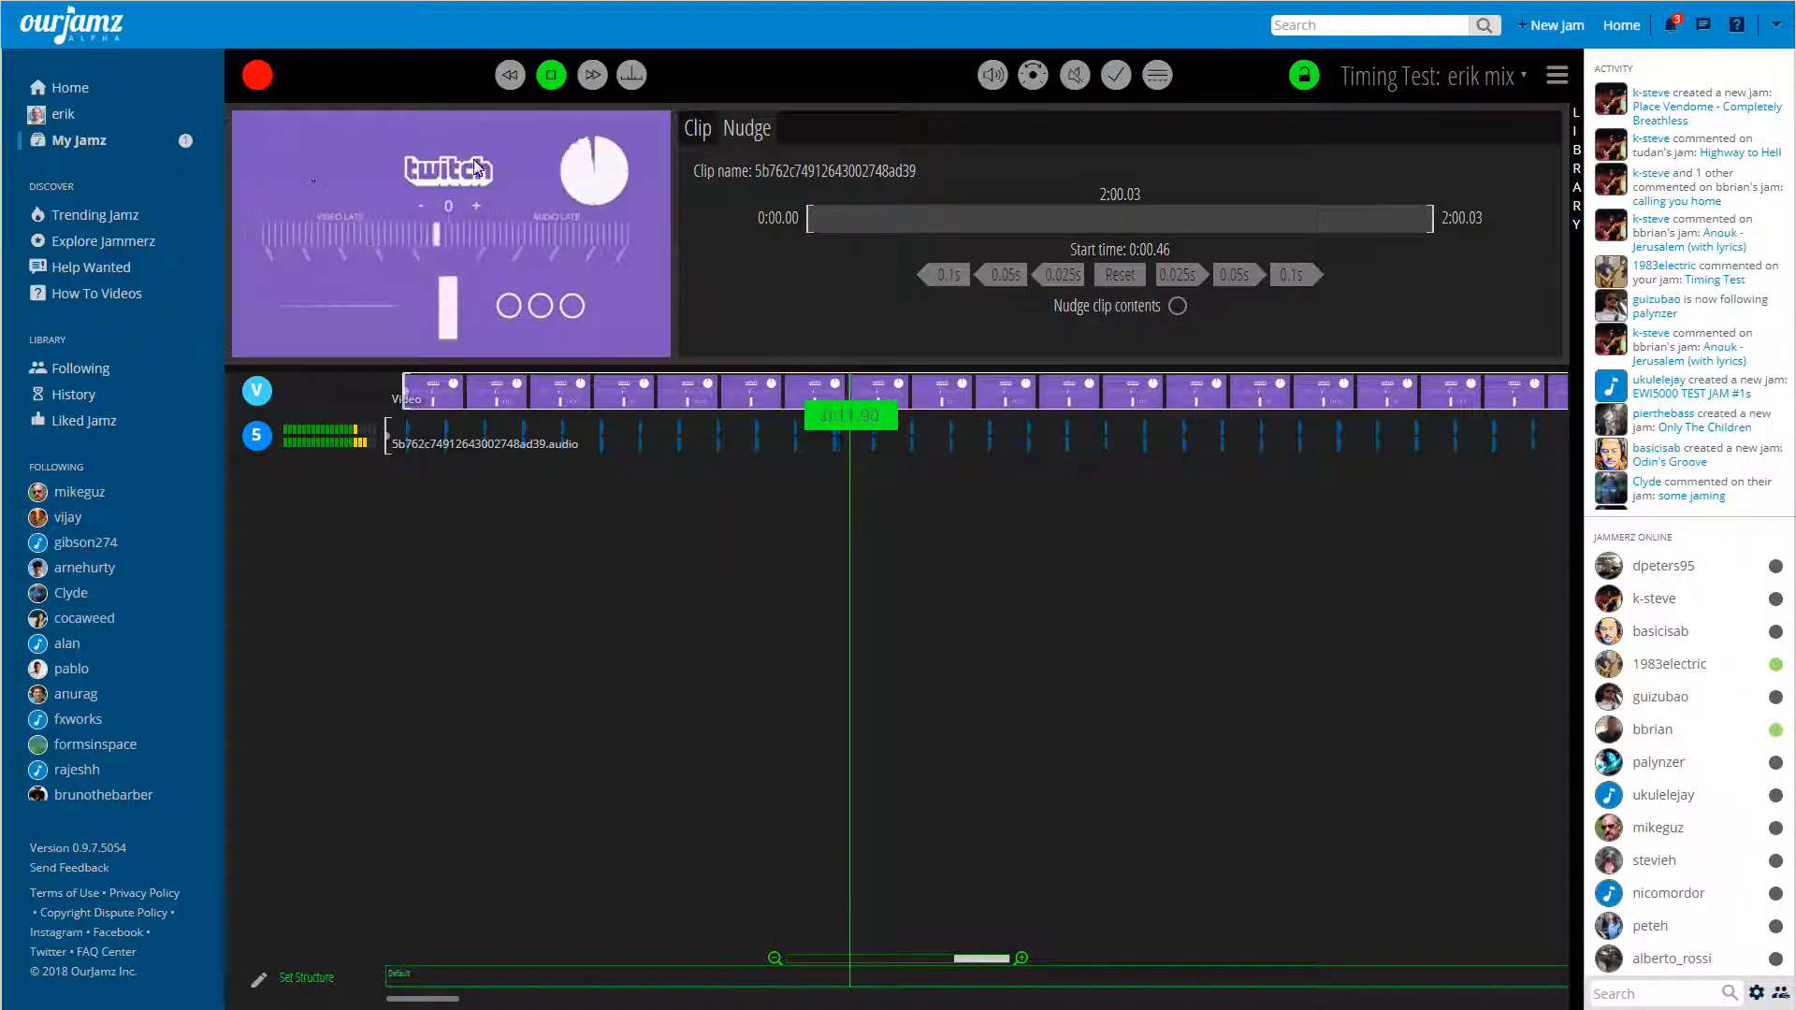
click(555, 85)
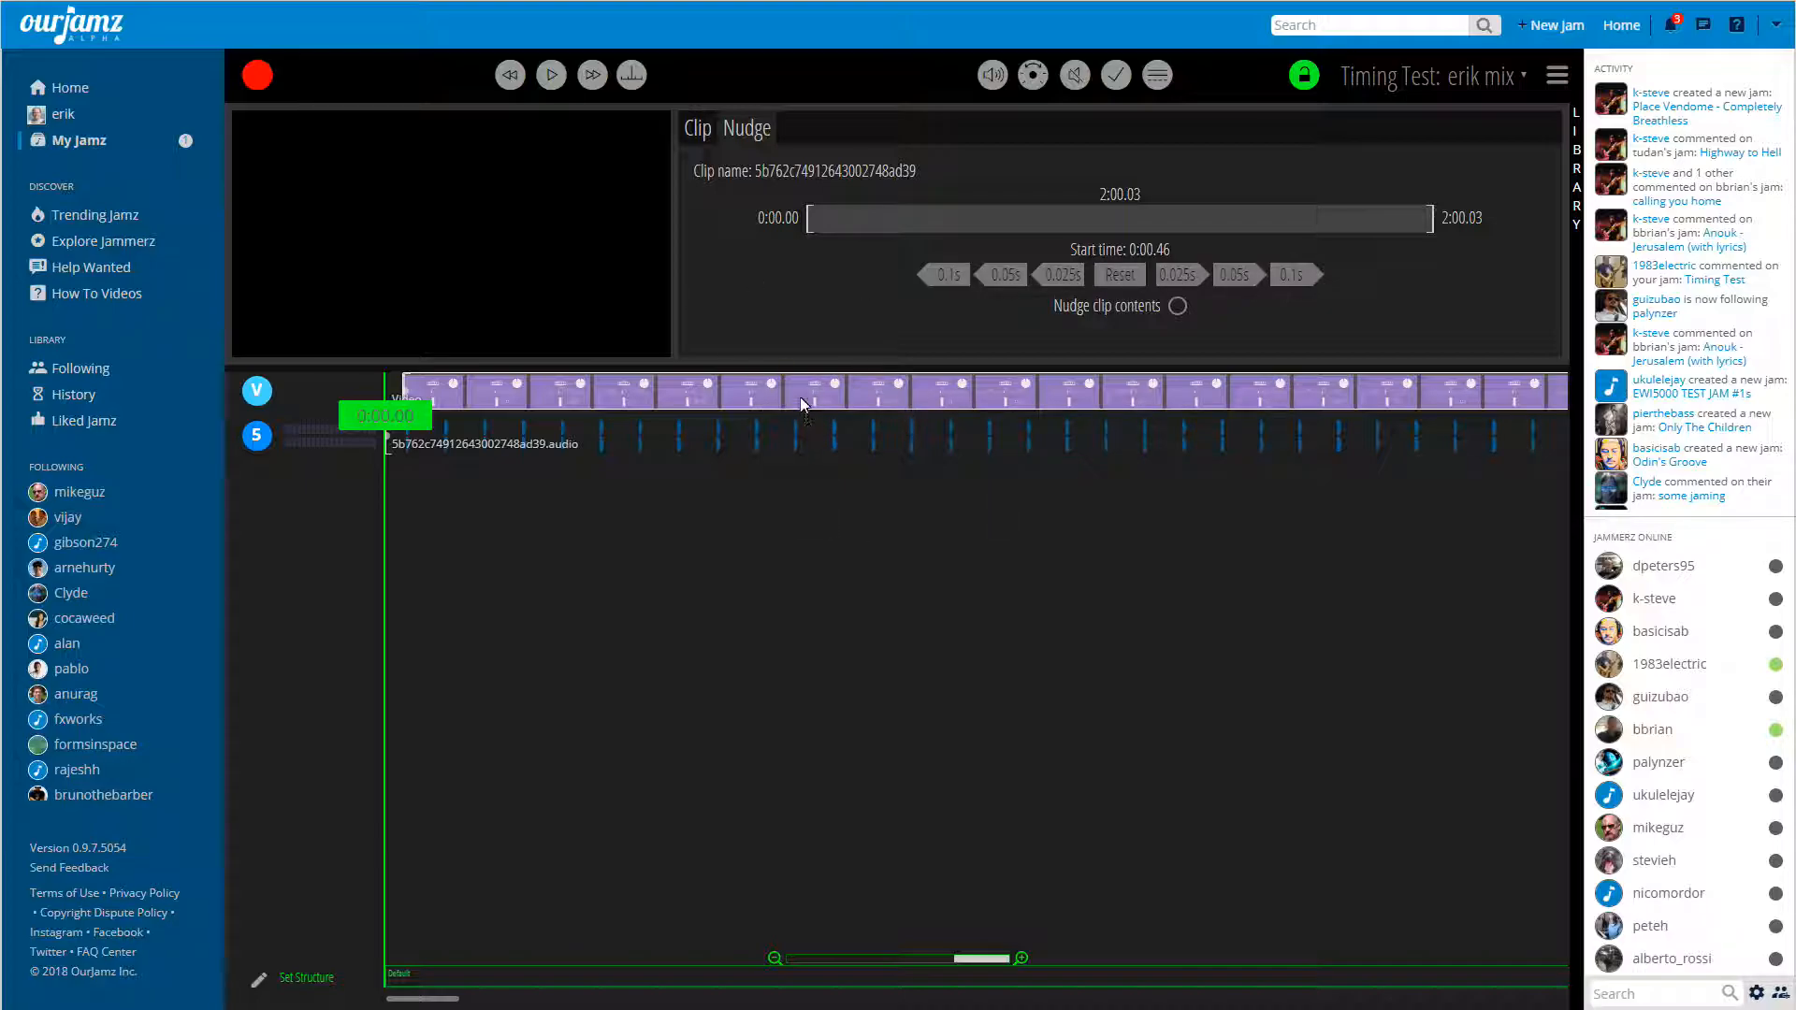
Delete the video clip from the video track and add it back from the library's music-aligned files.
key(Delete)
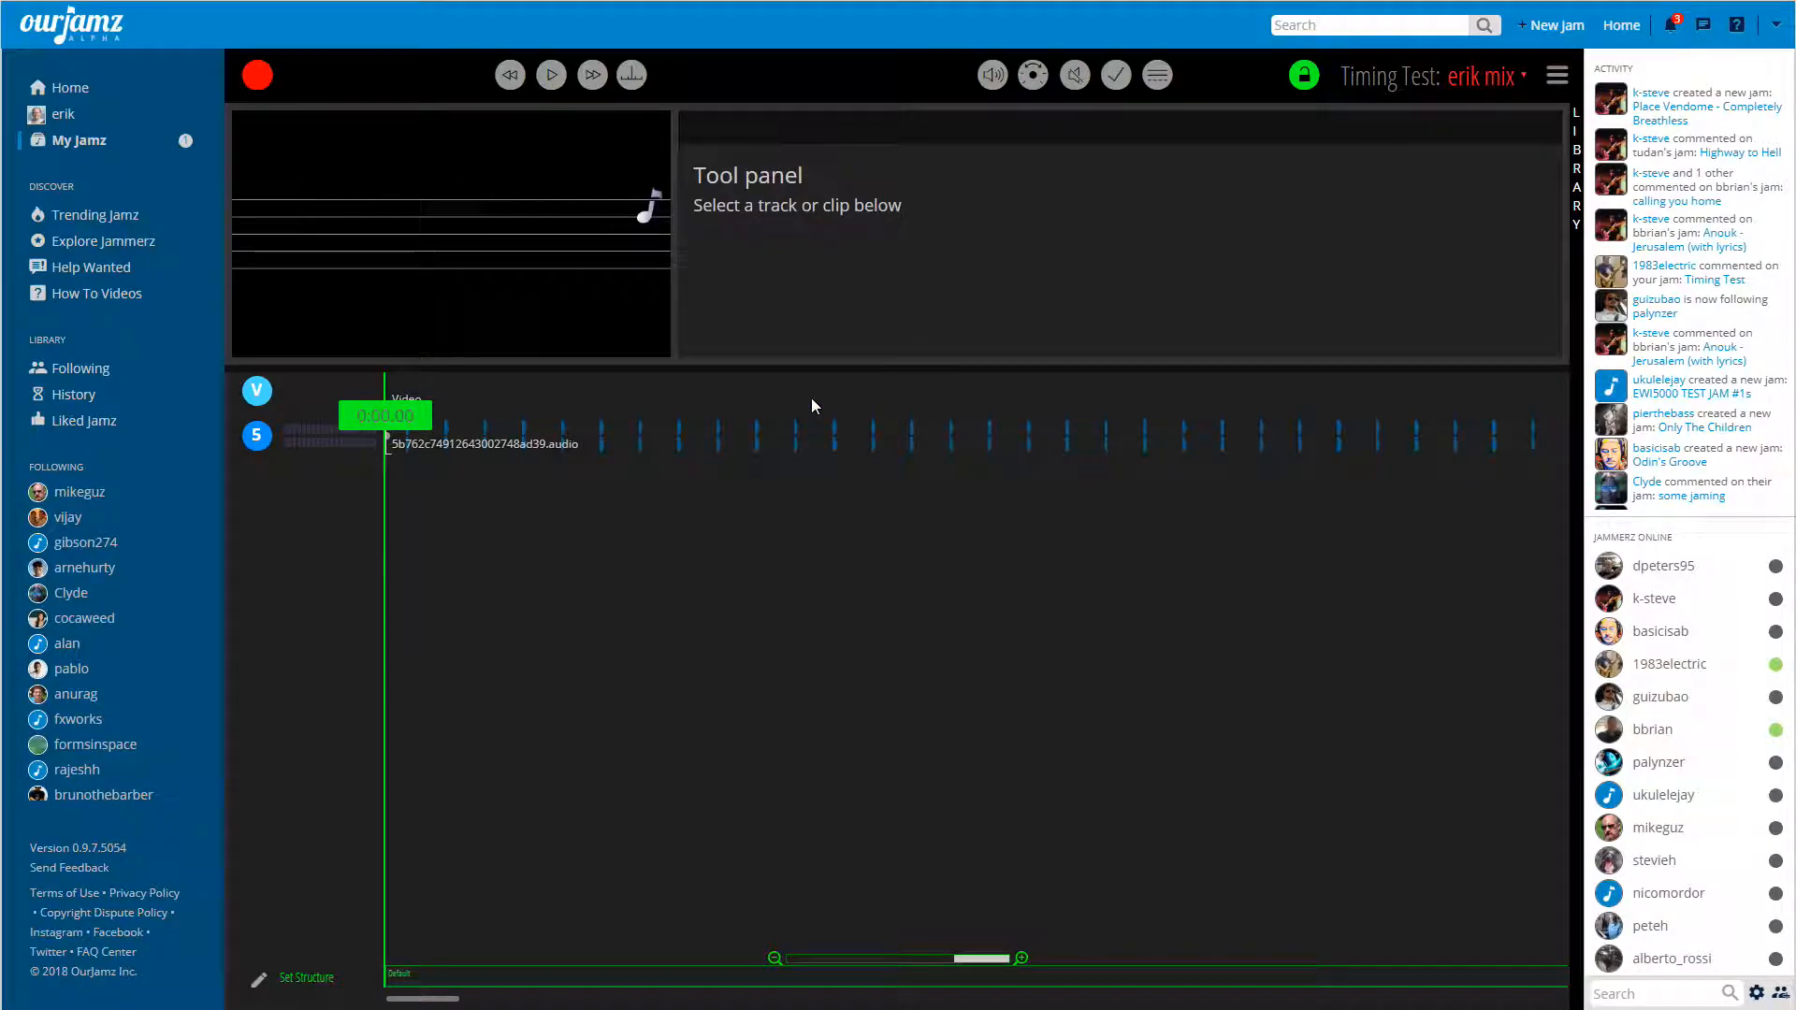
click(1577, 171)
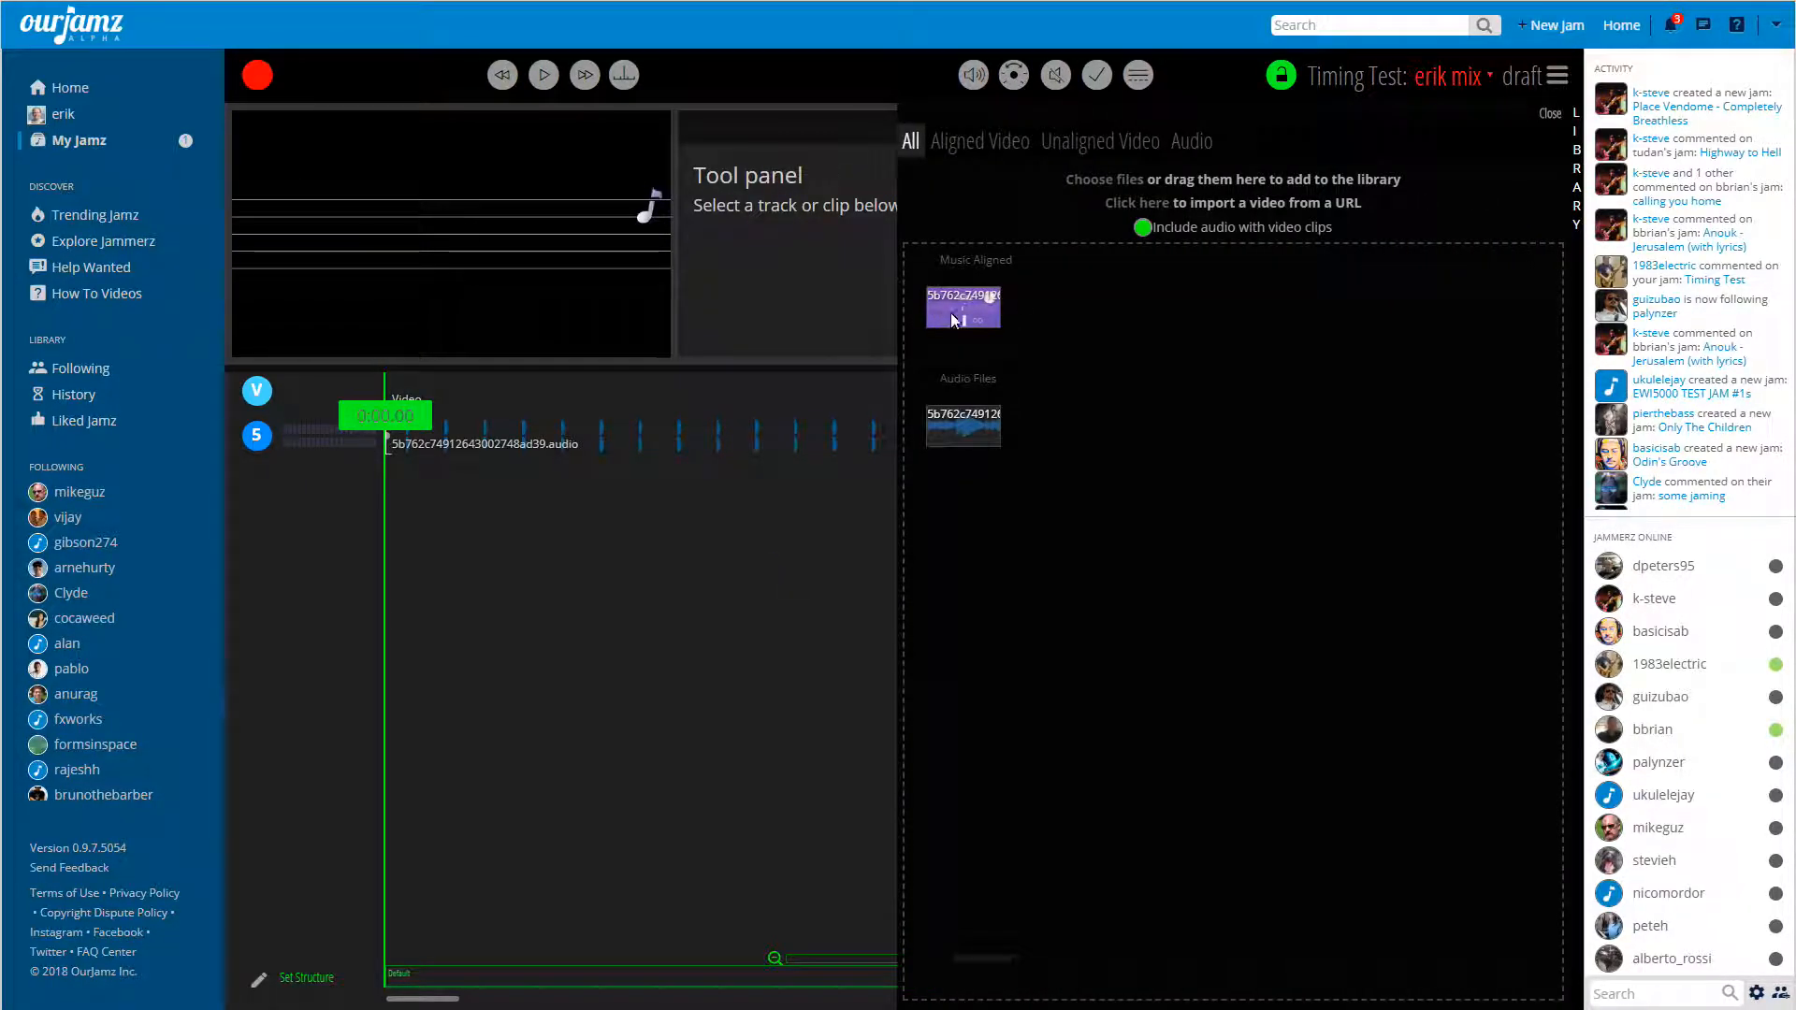
drag(964, 301, 400, 389)
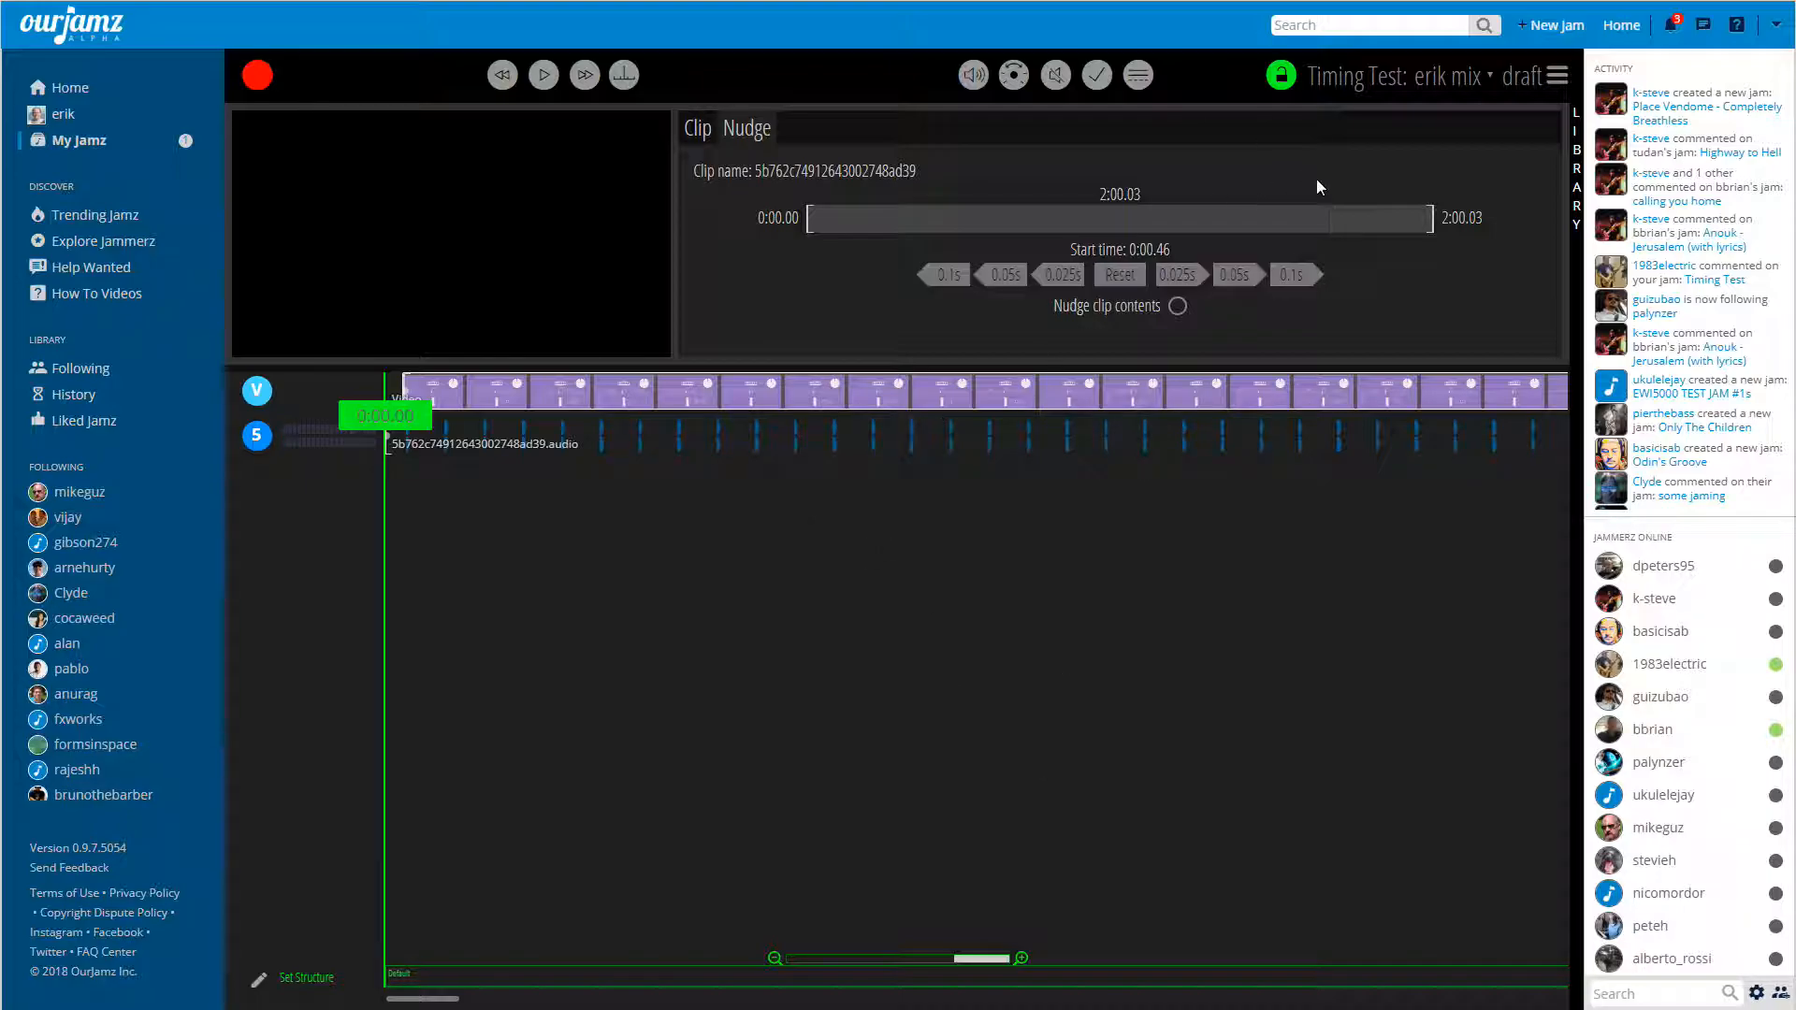
Examine the aligned videos in the media library.
click(1572, 170)
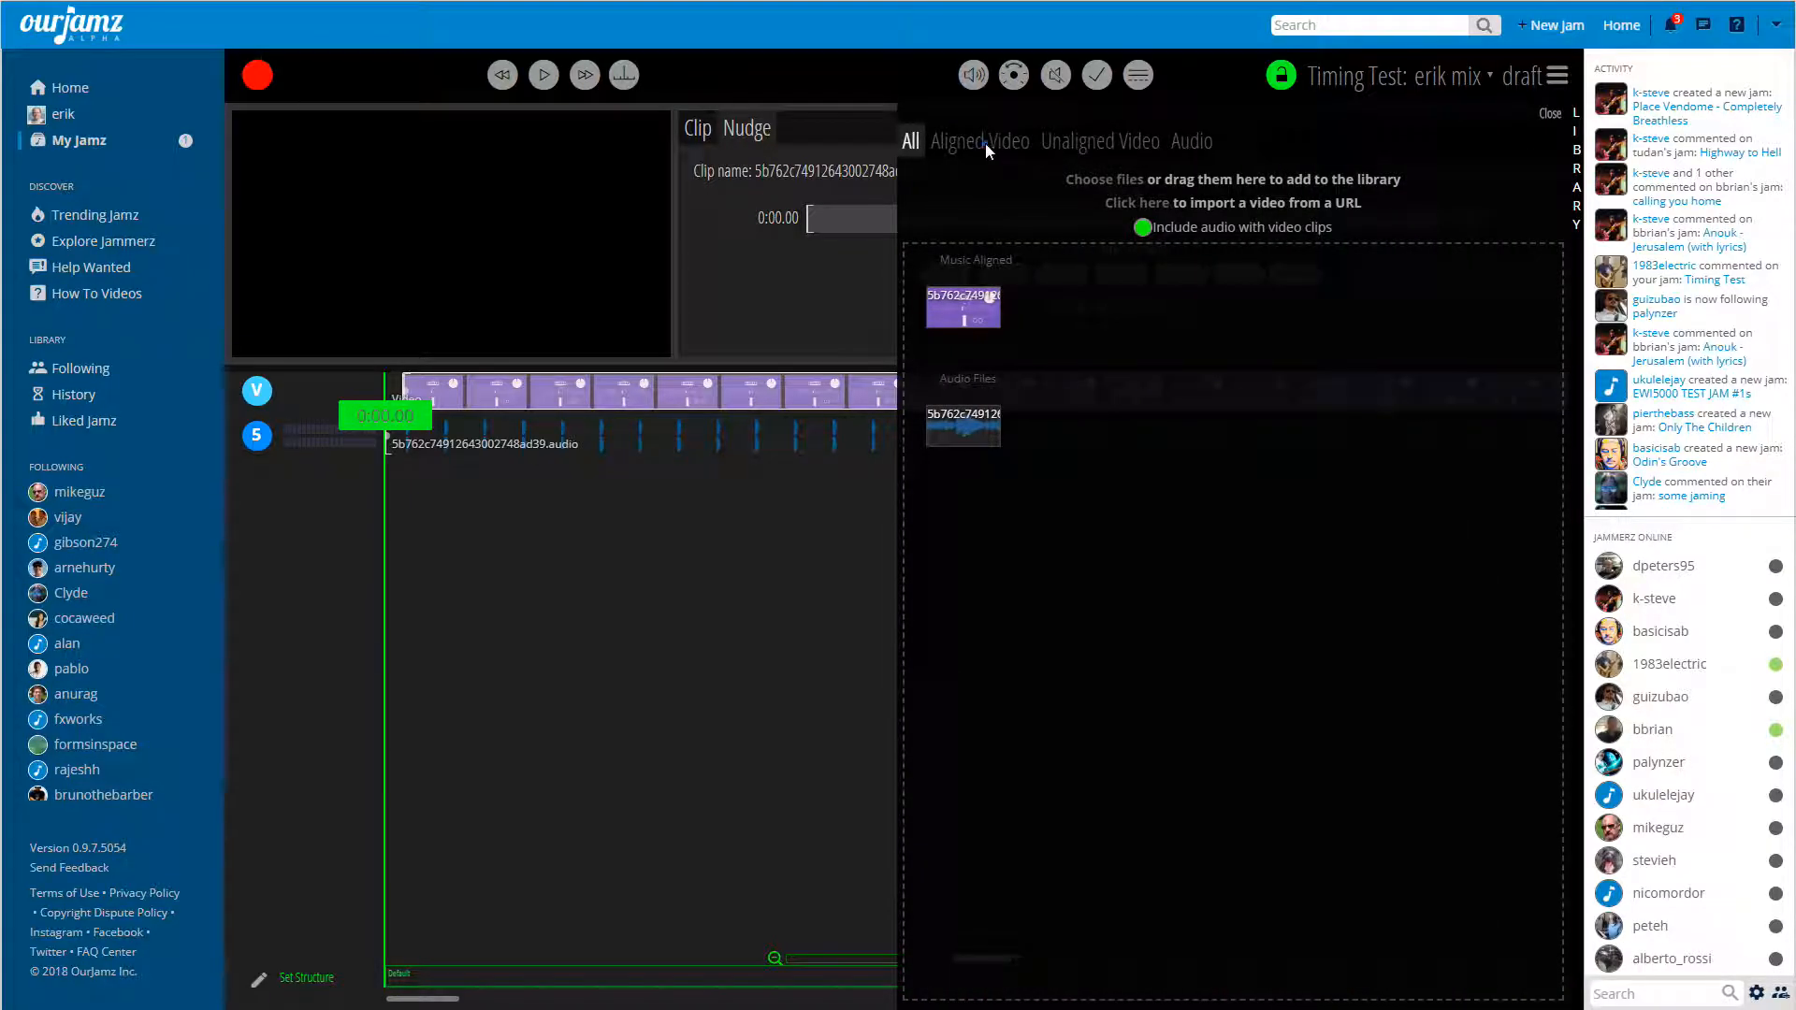
click(985, 143)
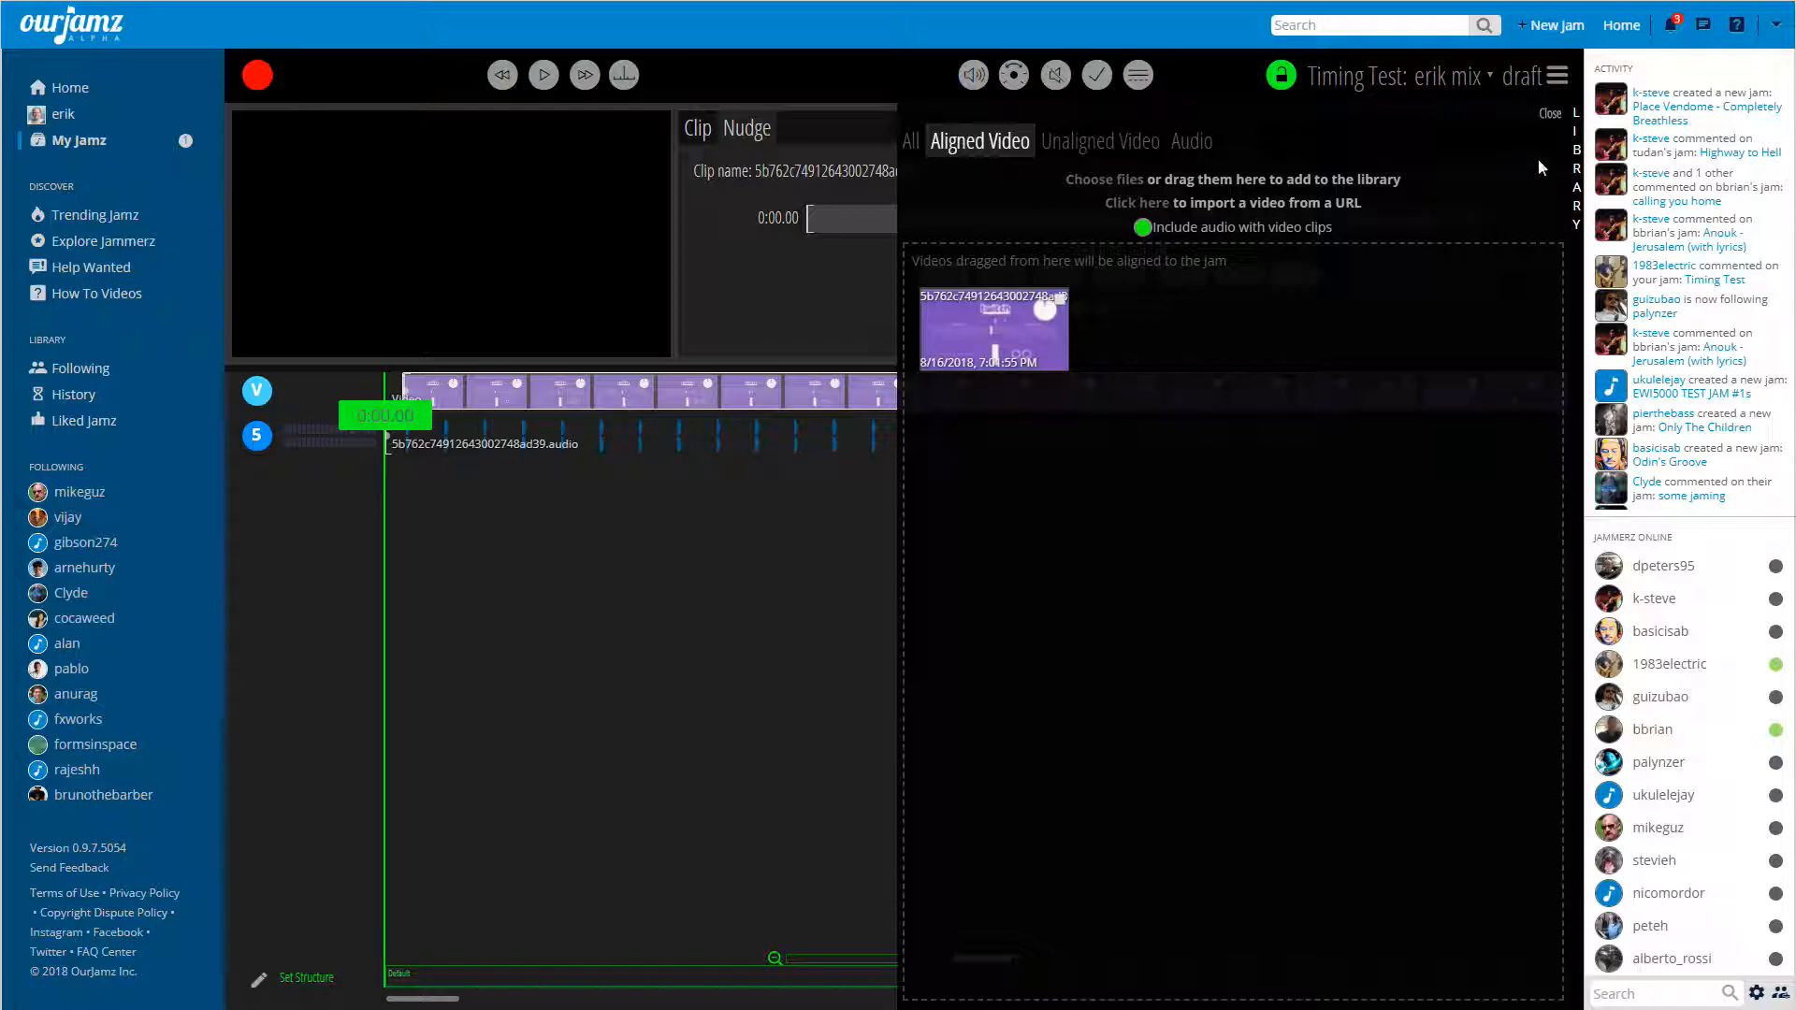
click(1549, 114)
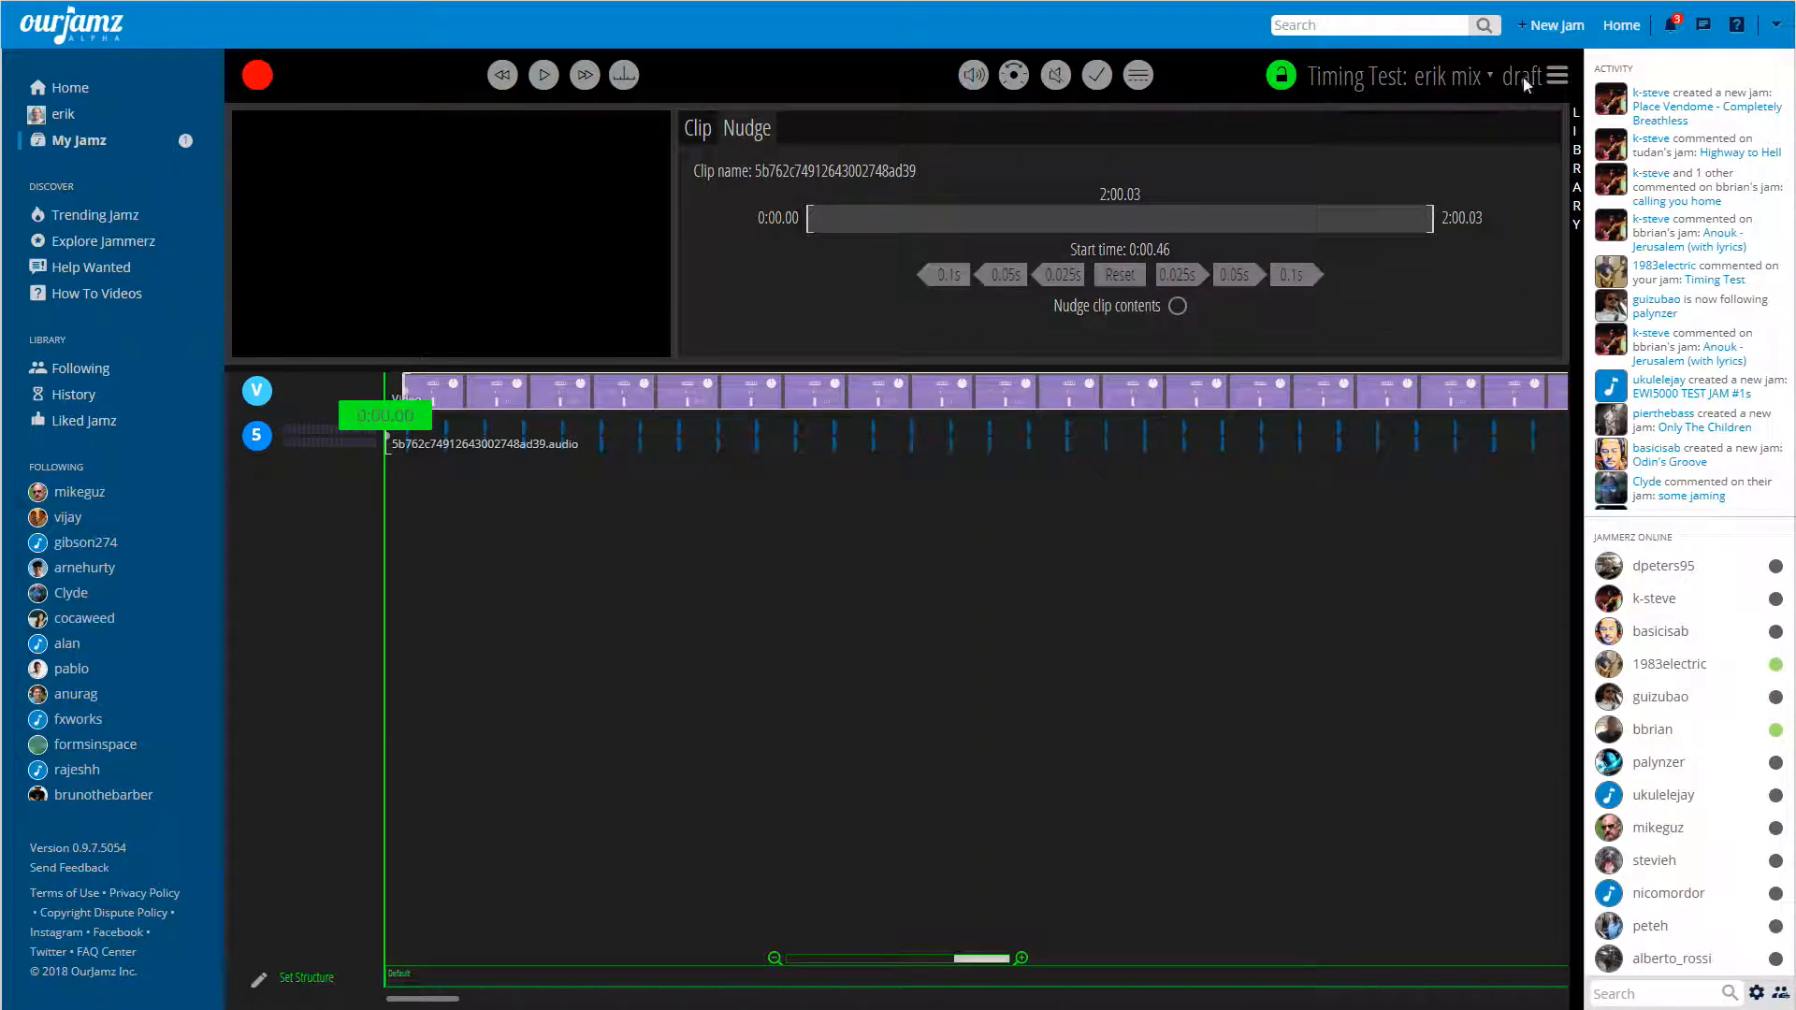
Save the current mix as a new mix named "test mix" without making it the main mix.
click(1556, 78)
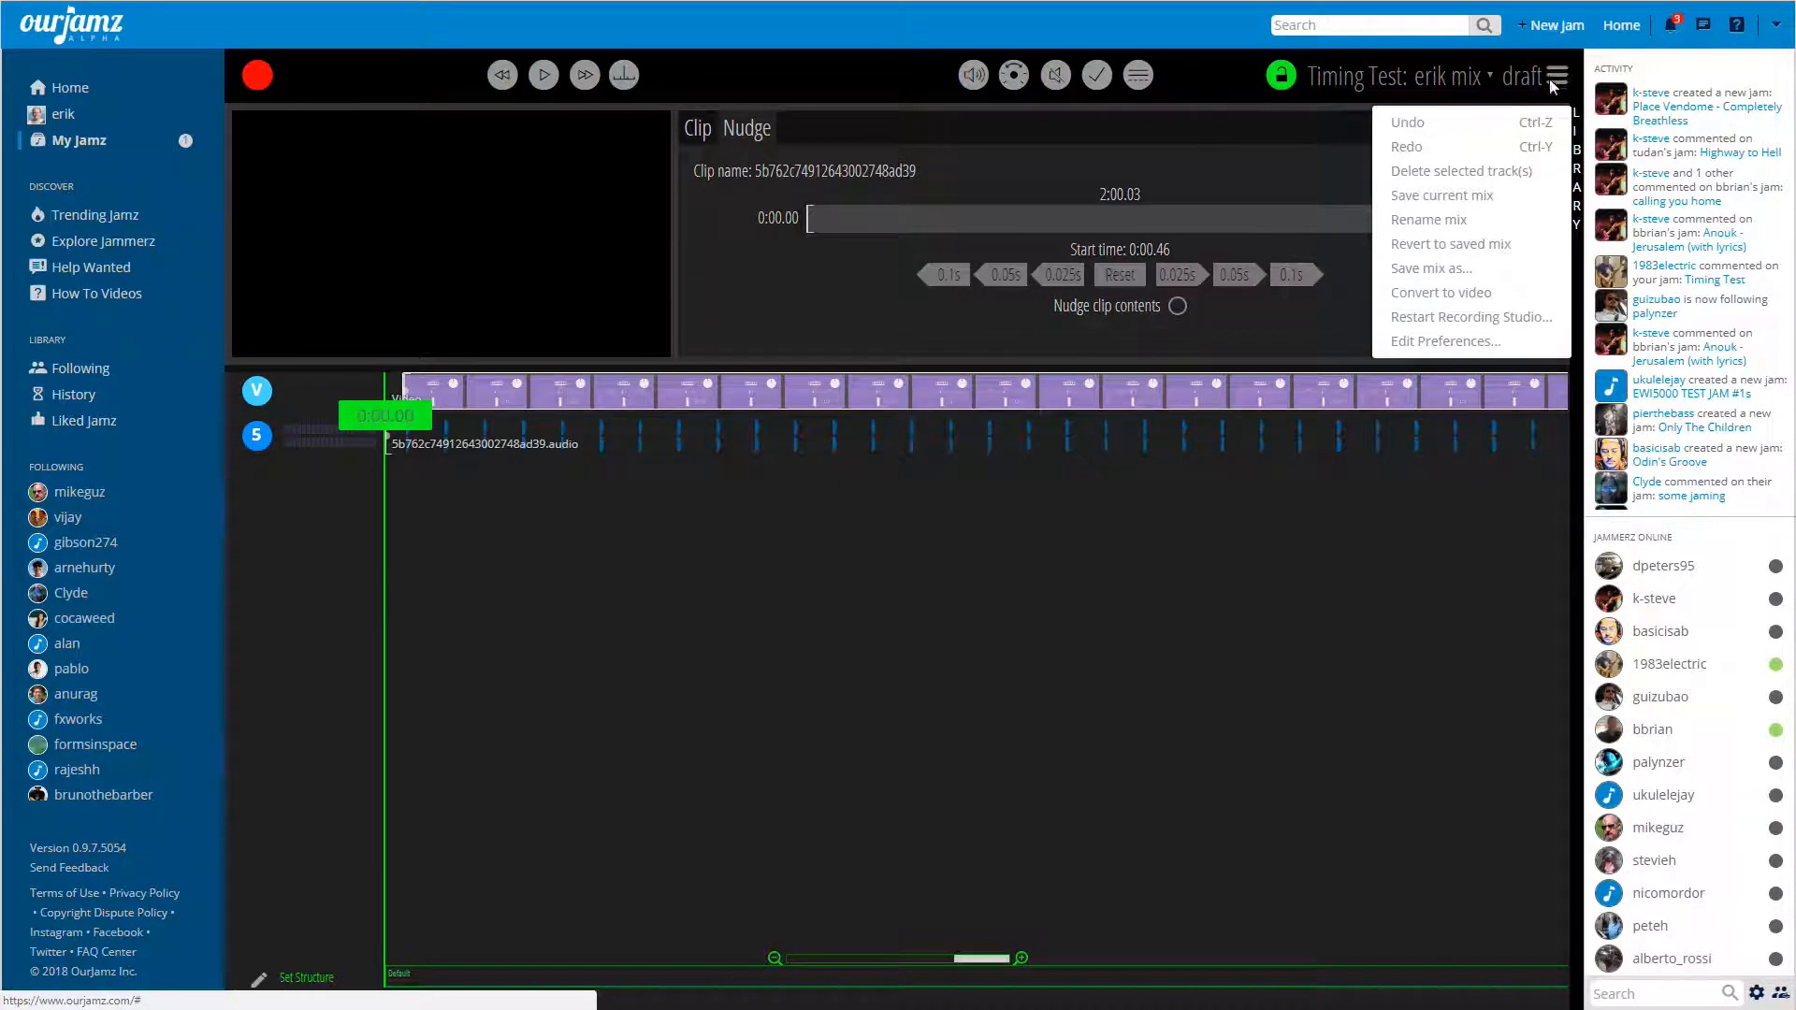
click(1441, 269)
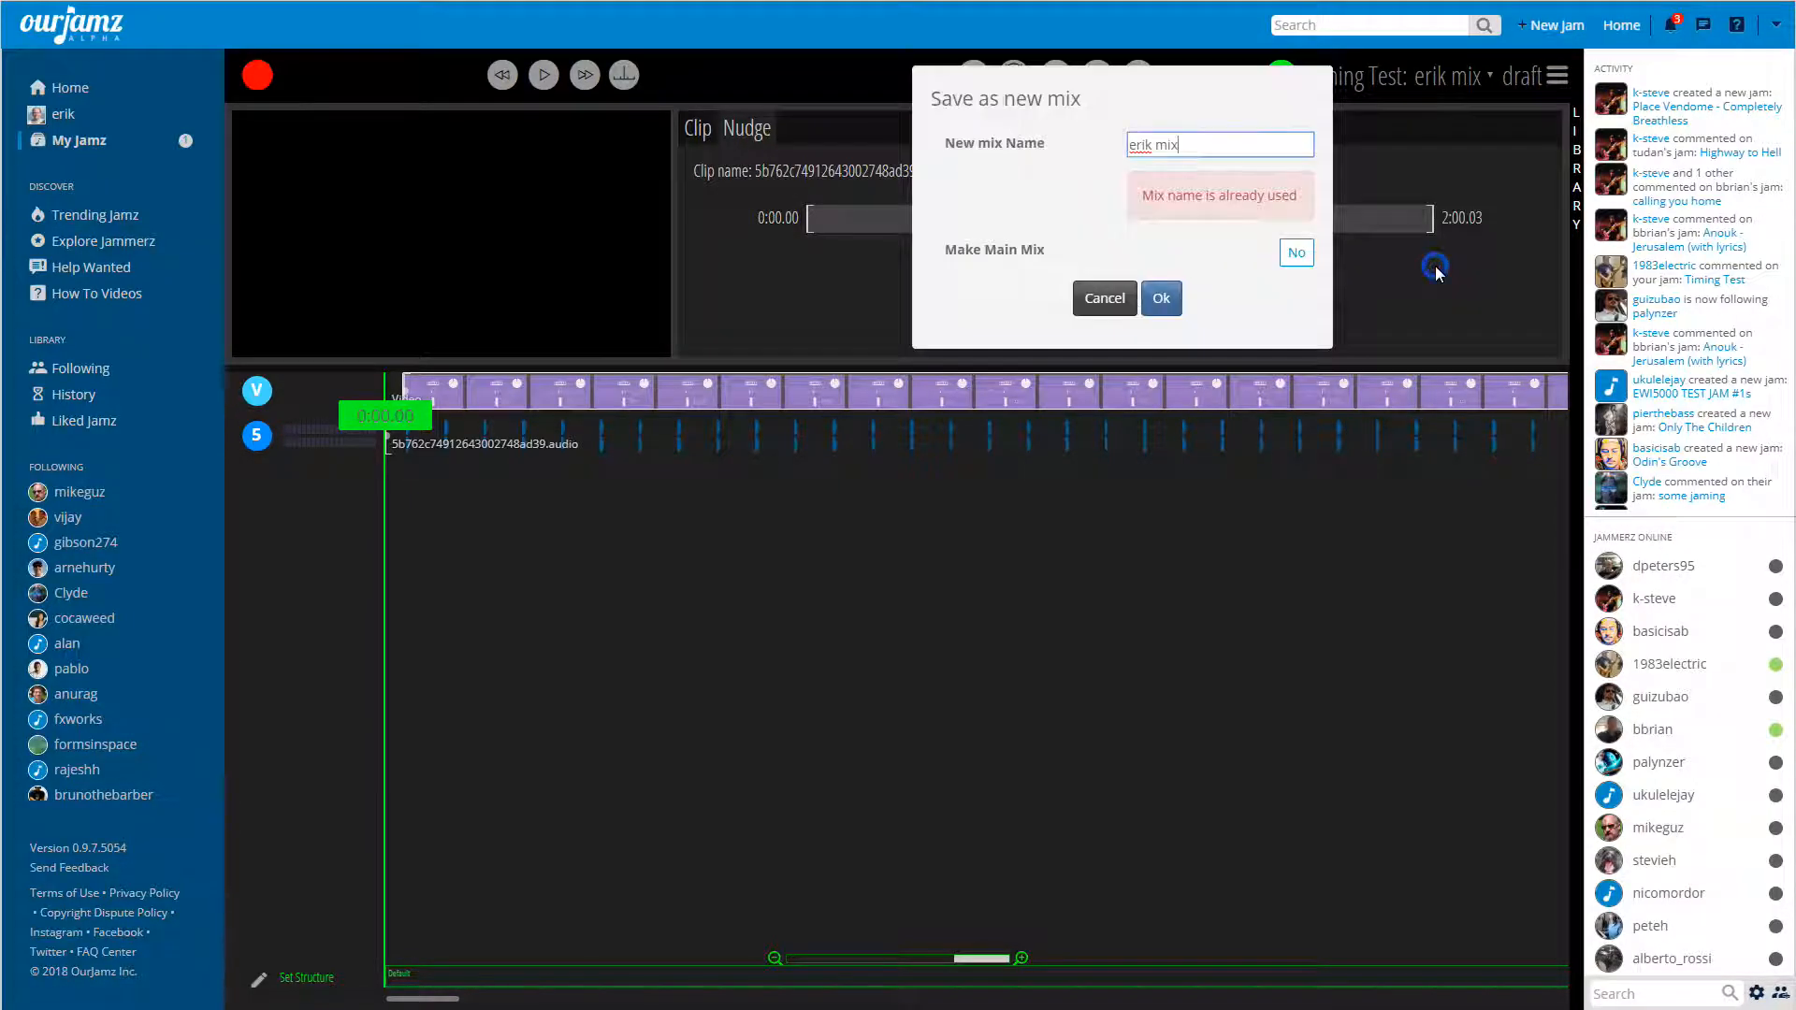
triple_click(1205, 151)
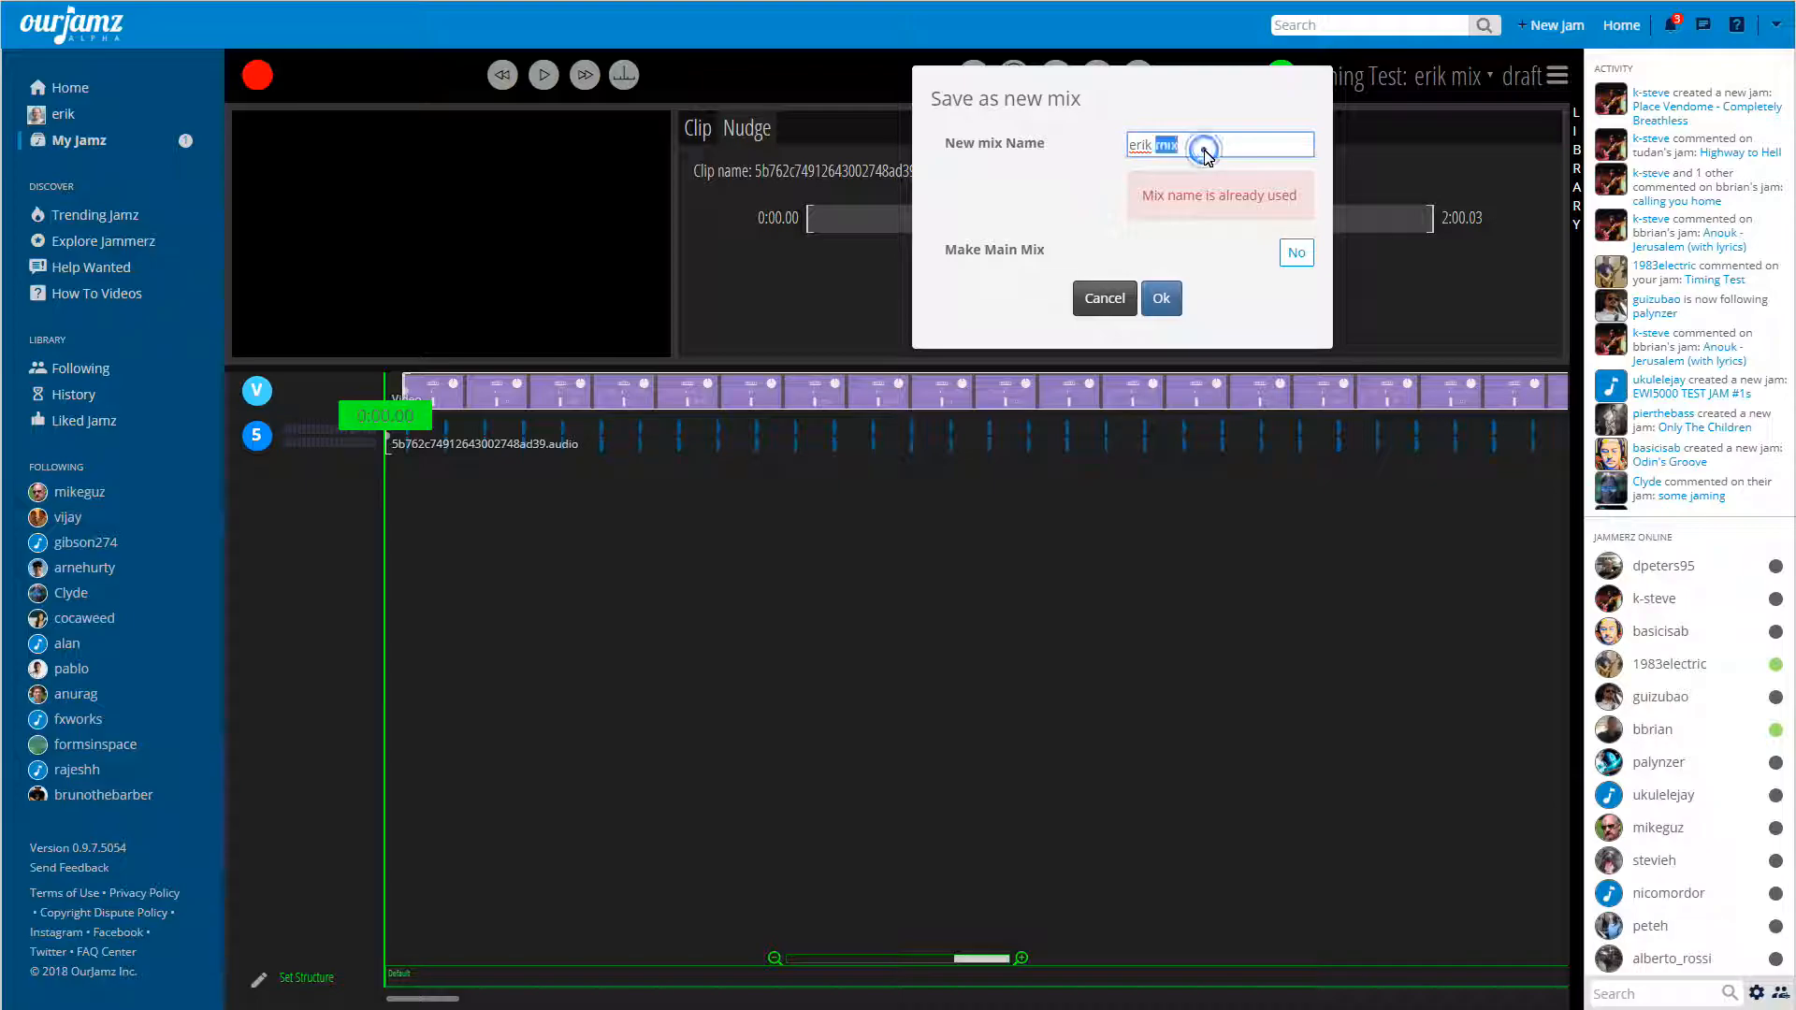
text(test)
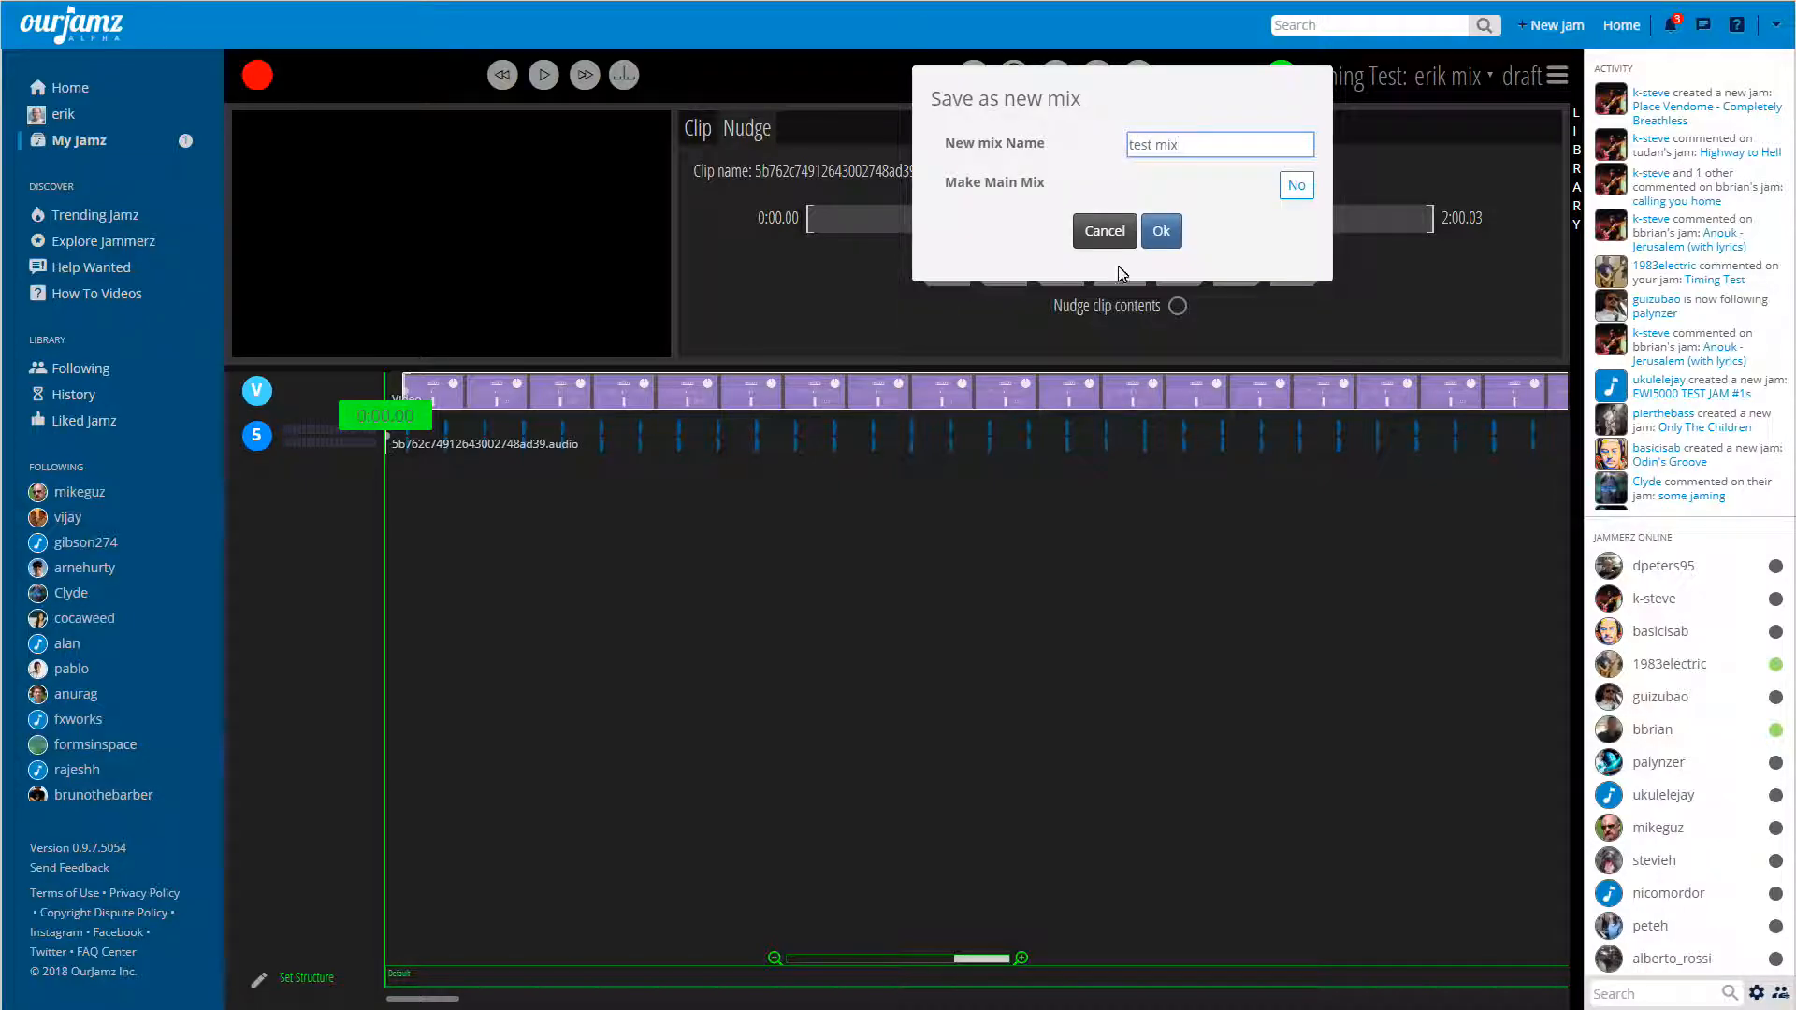
click(1160, 234)
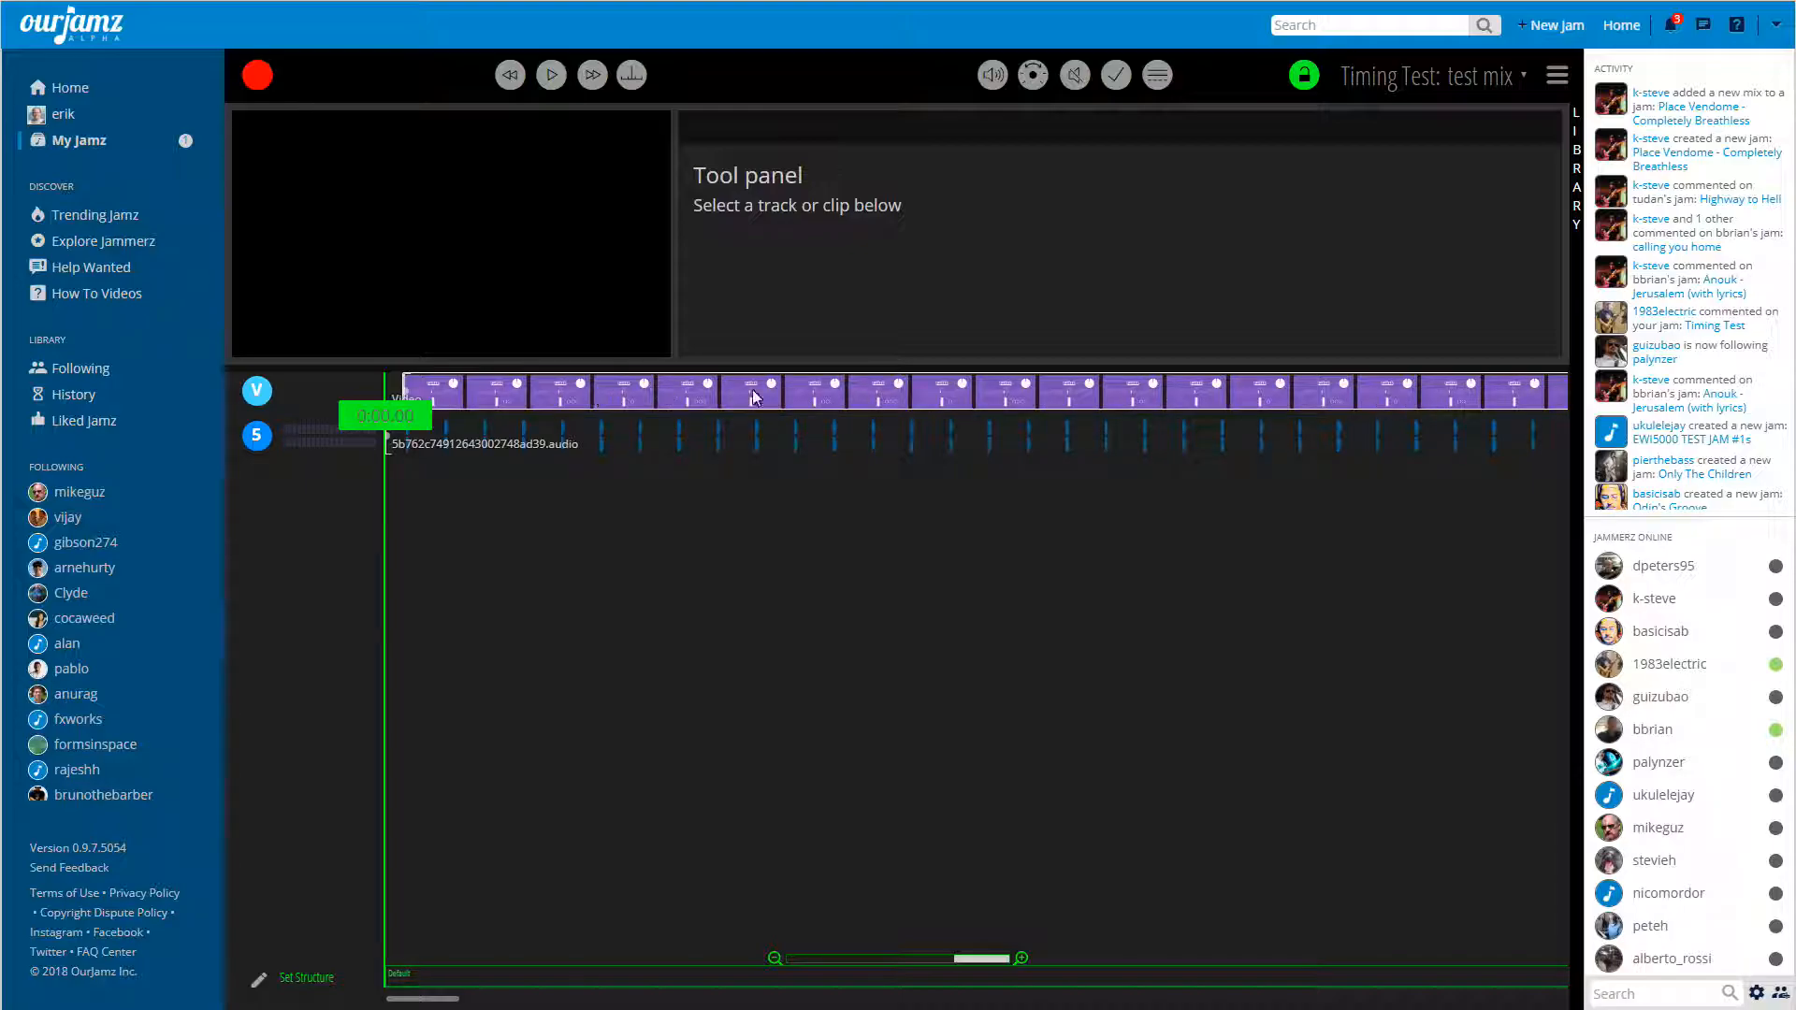
Remove the video from the library's aligned videos and check for it among the unaligned videos.
click(1255, 404)
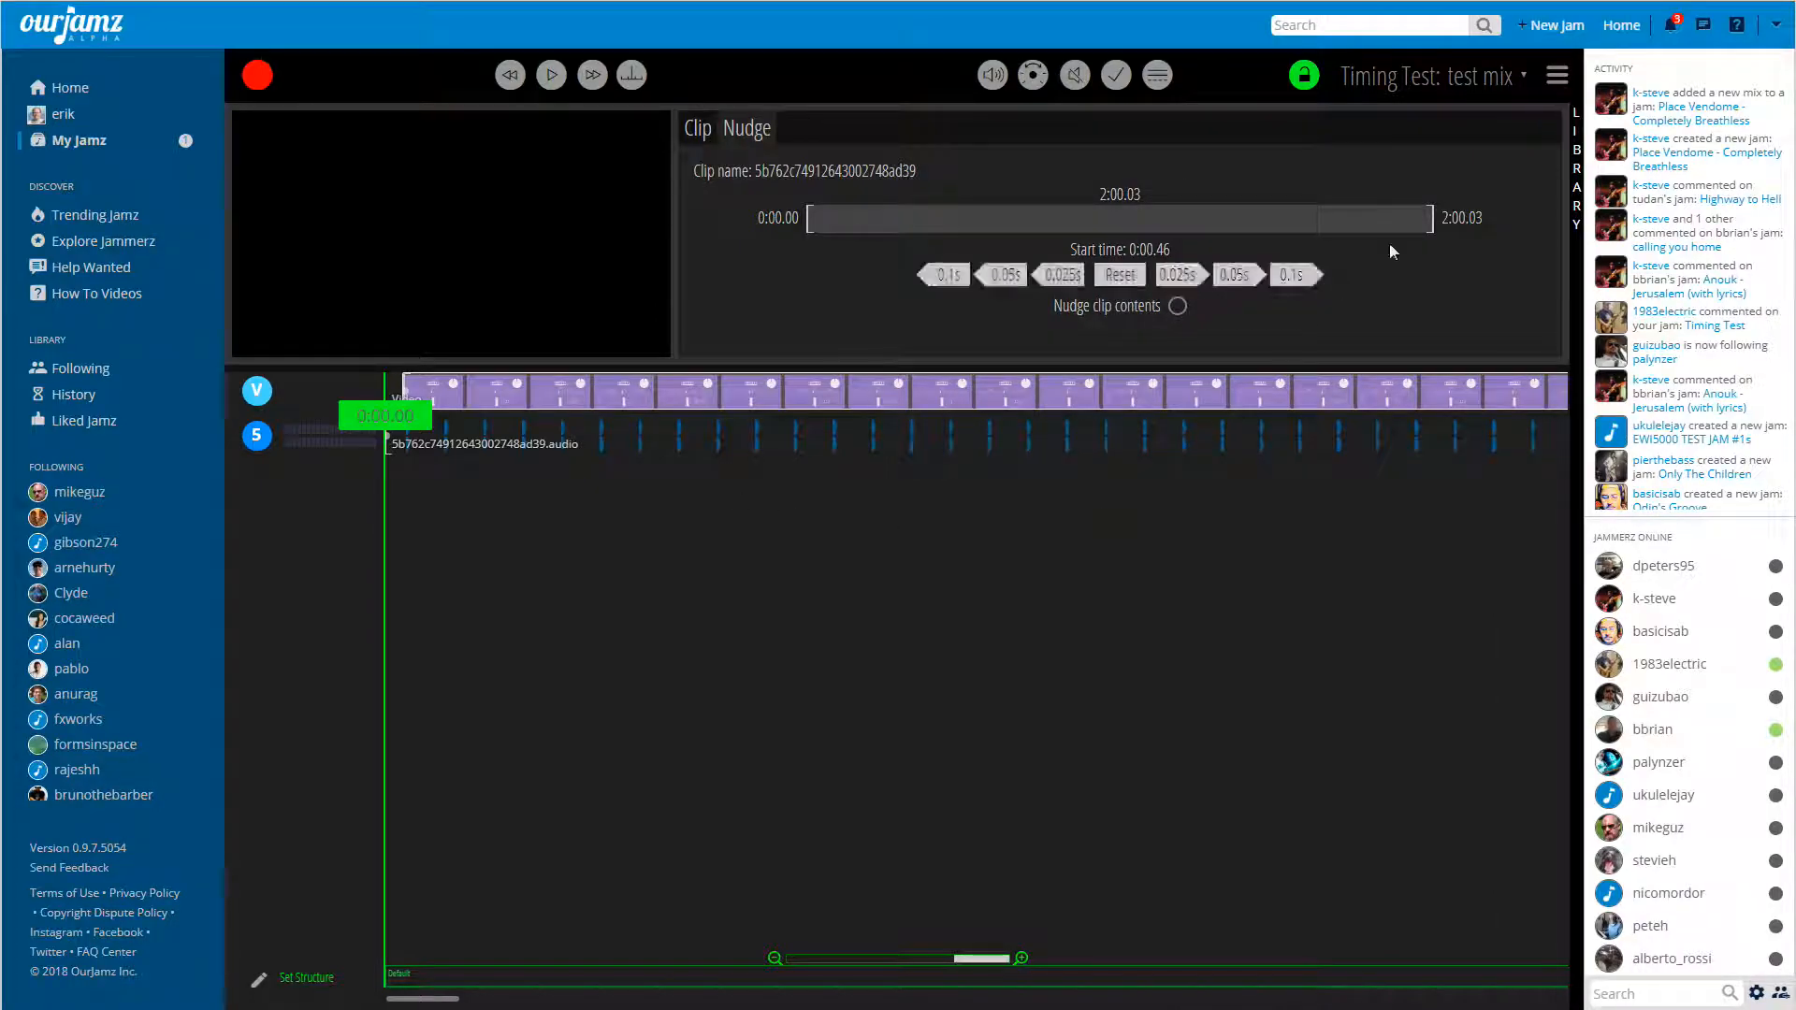
click(1577, 157)
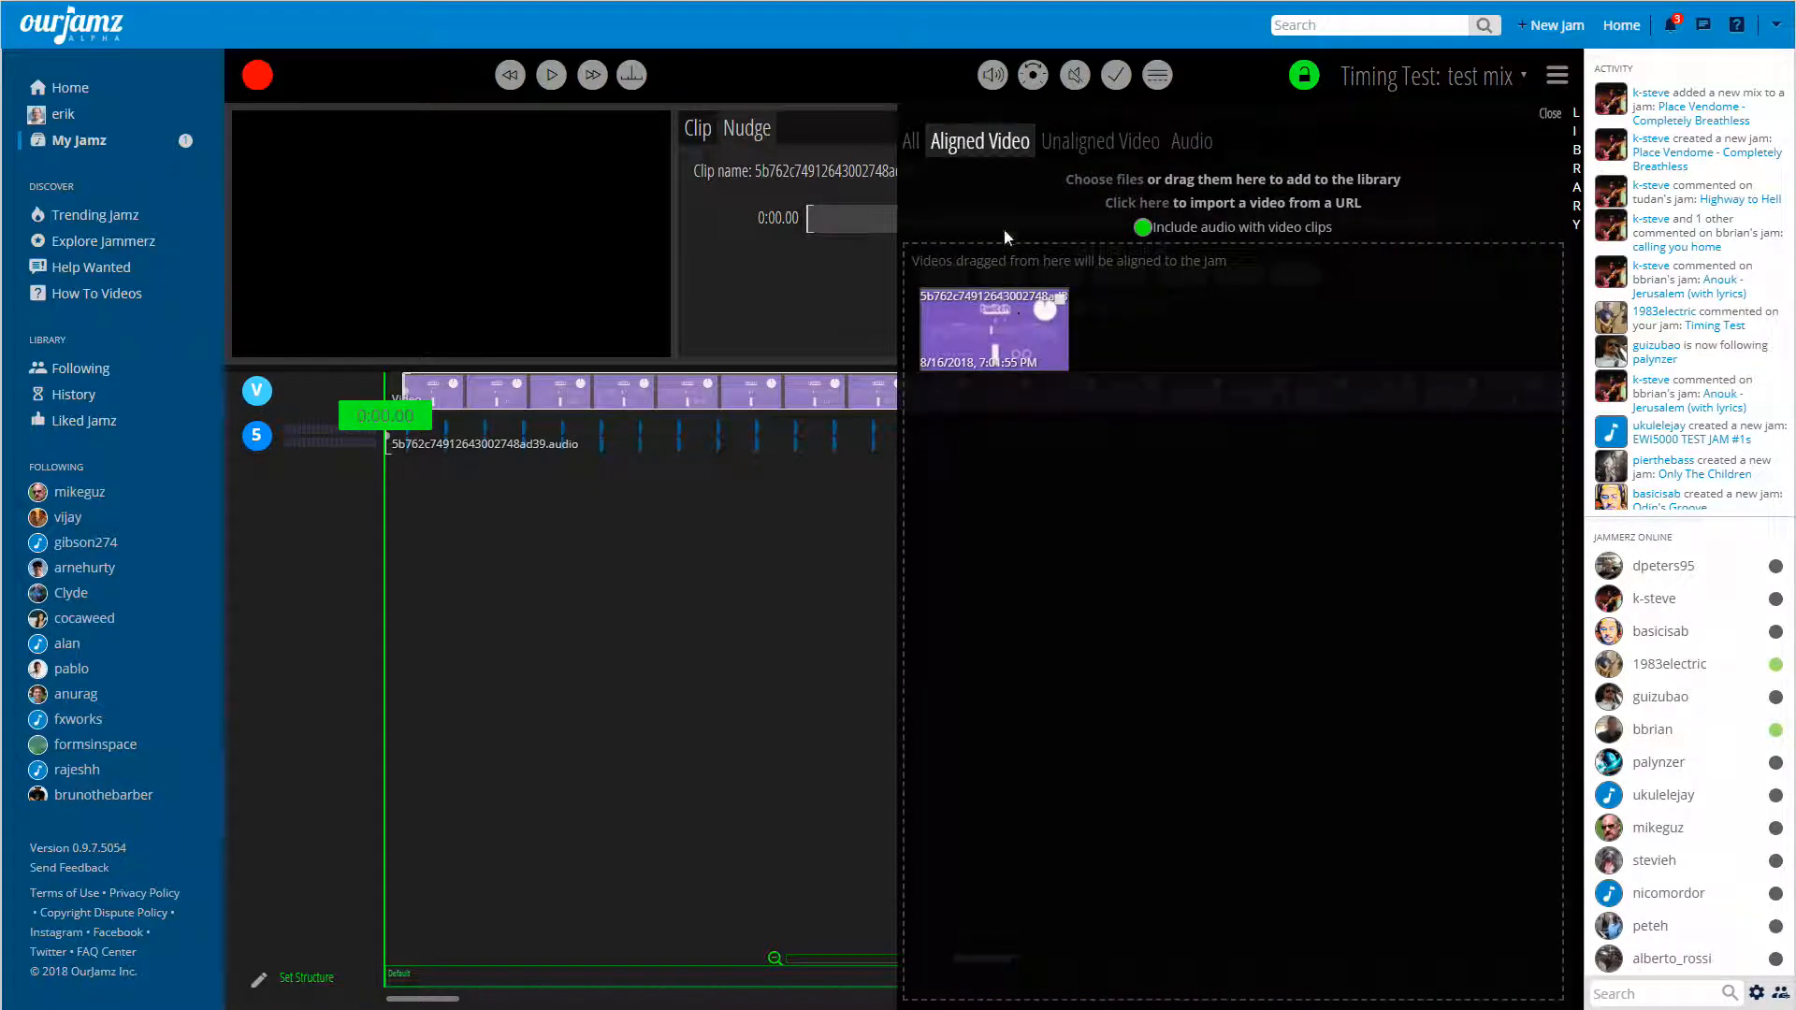
click(1061, 297)
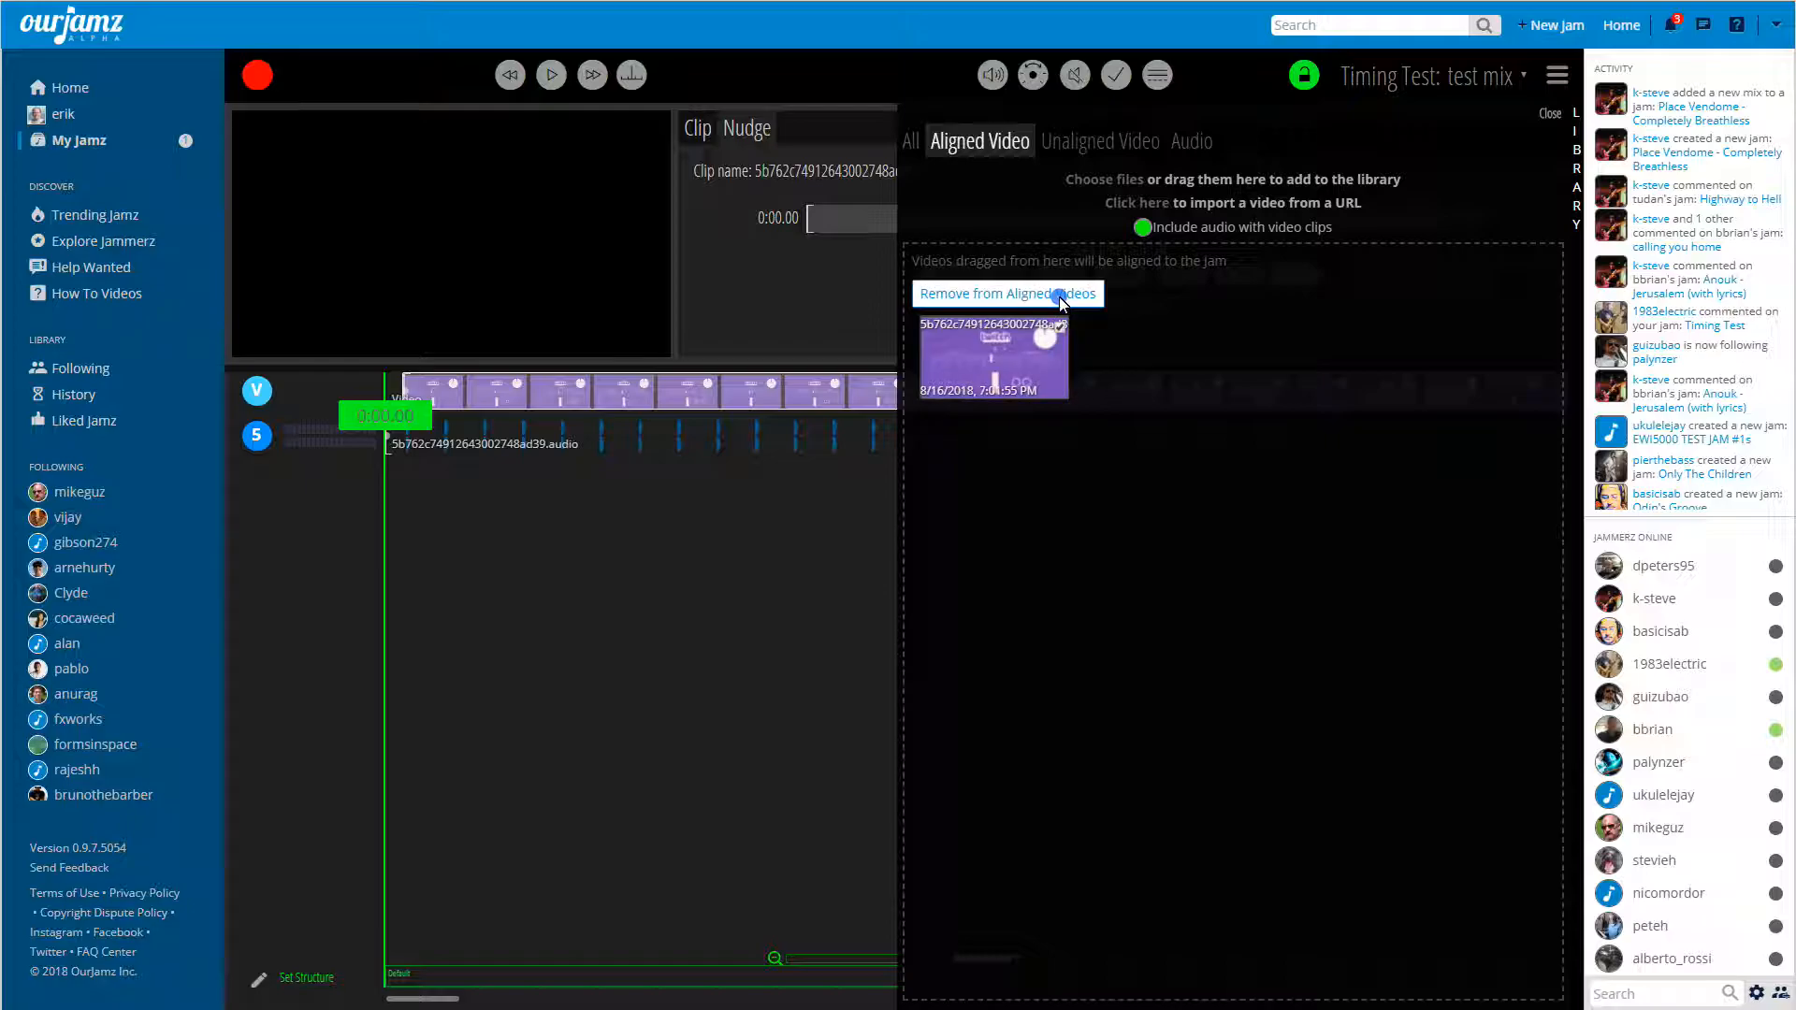
click(967, 294)
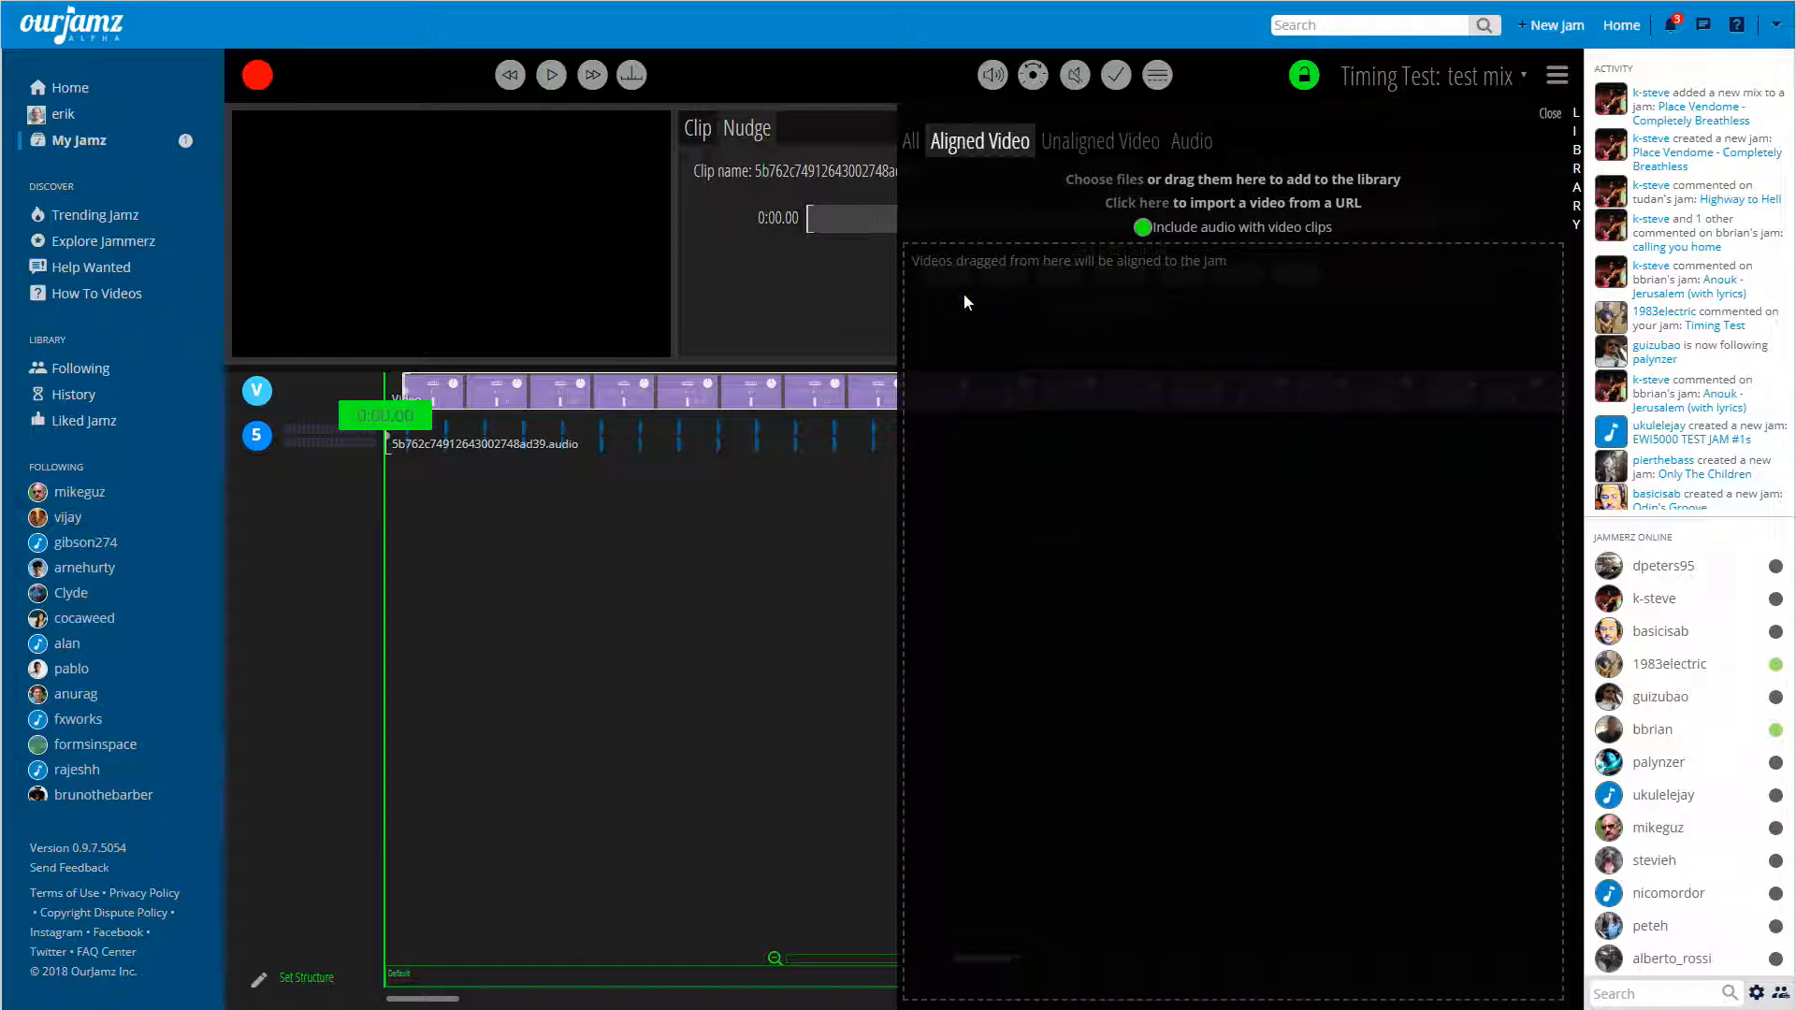
click(1092, 145)
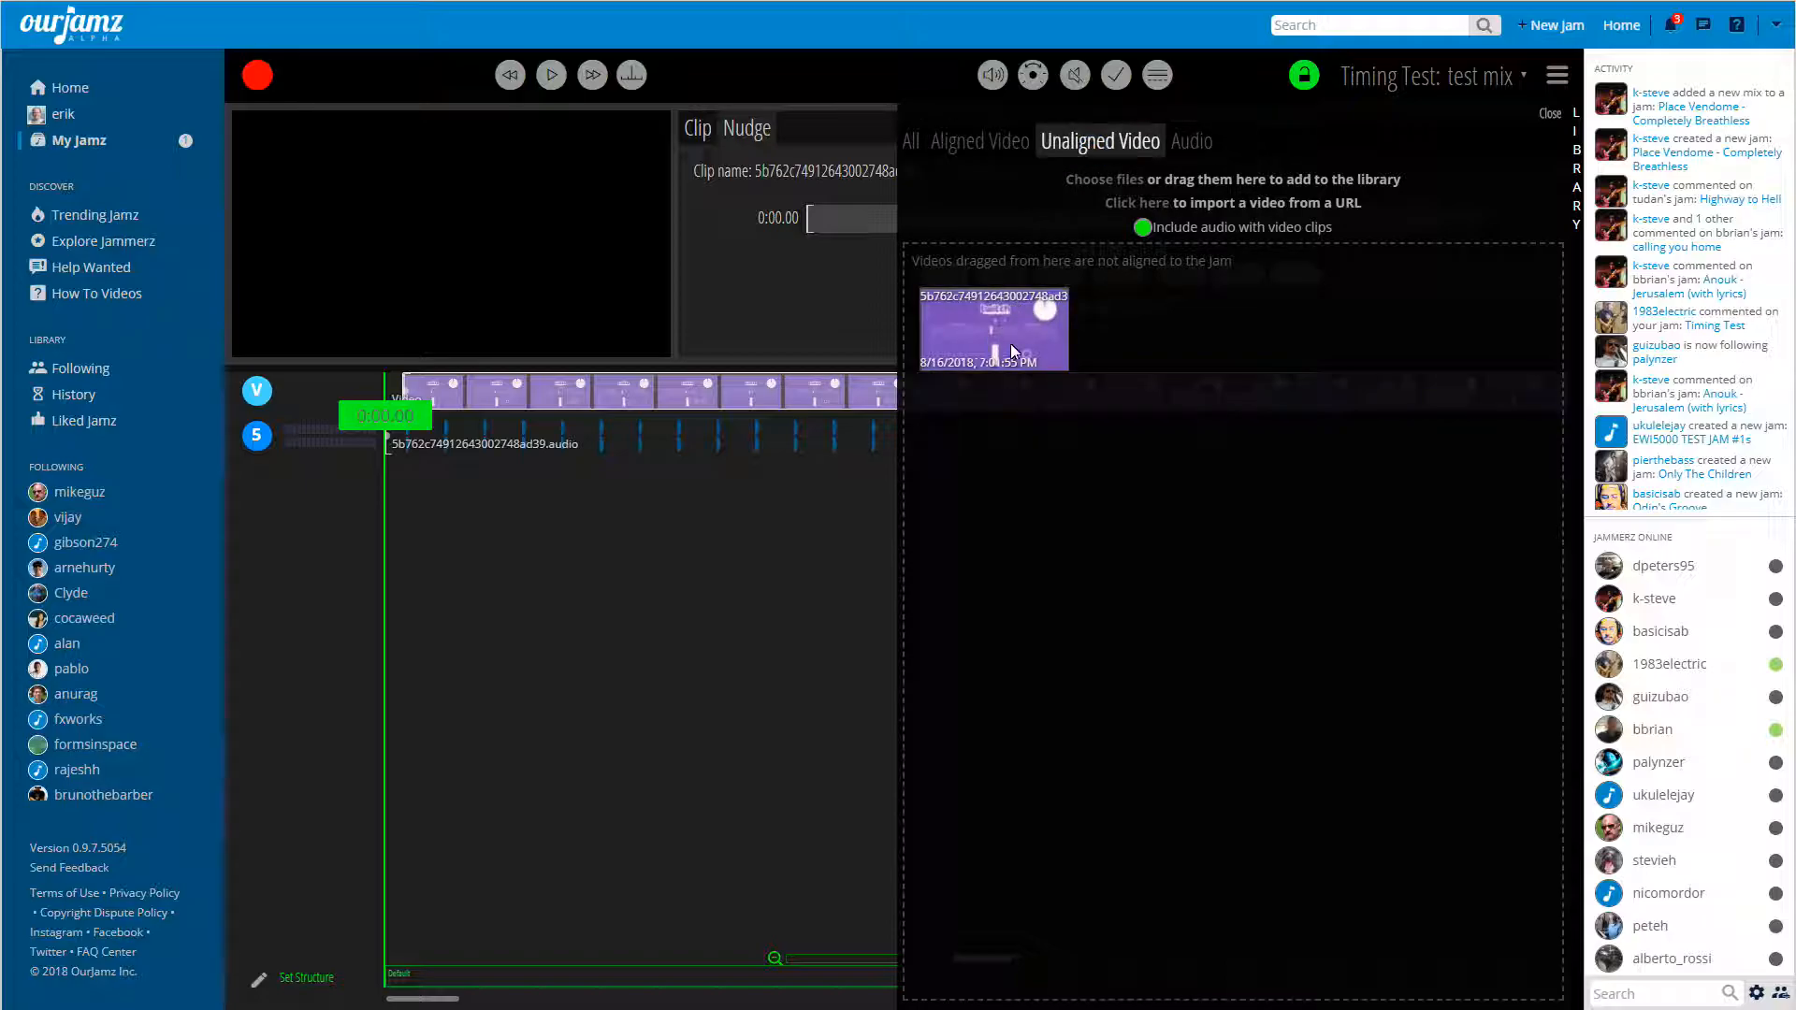
click(1552, 114)
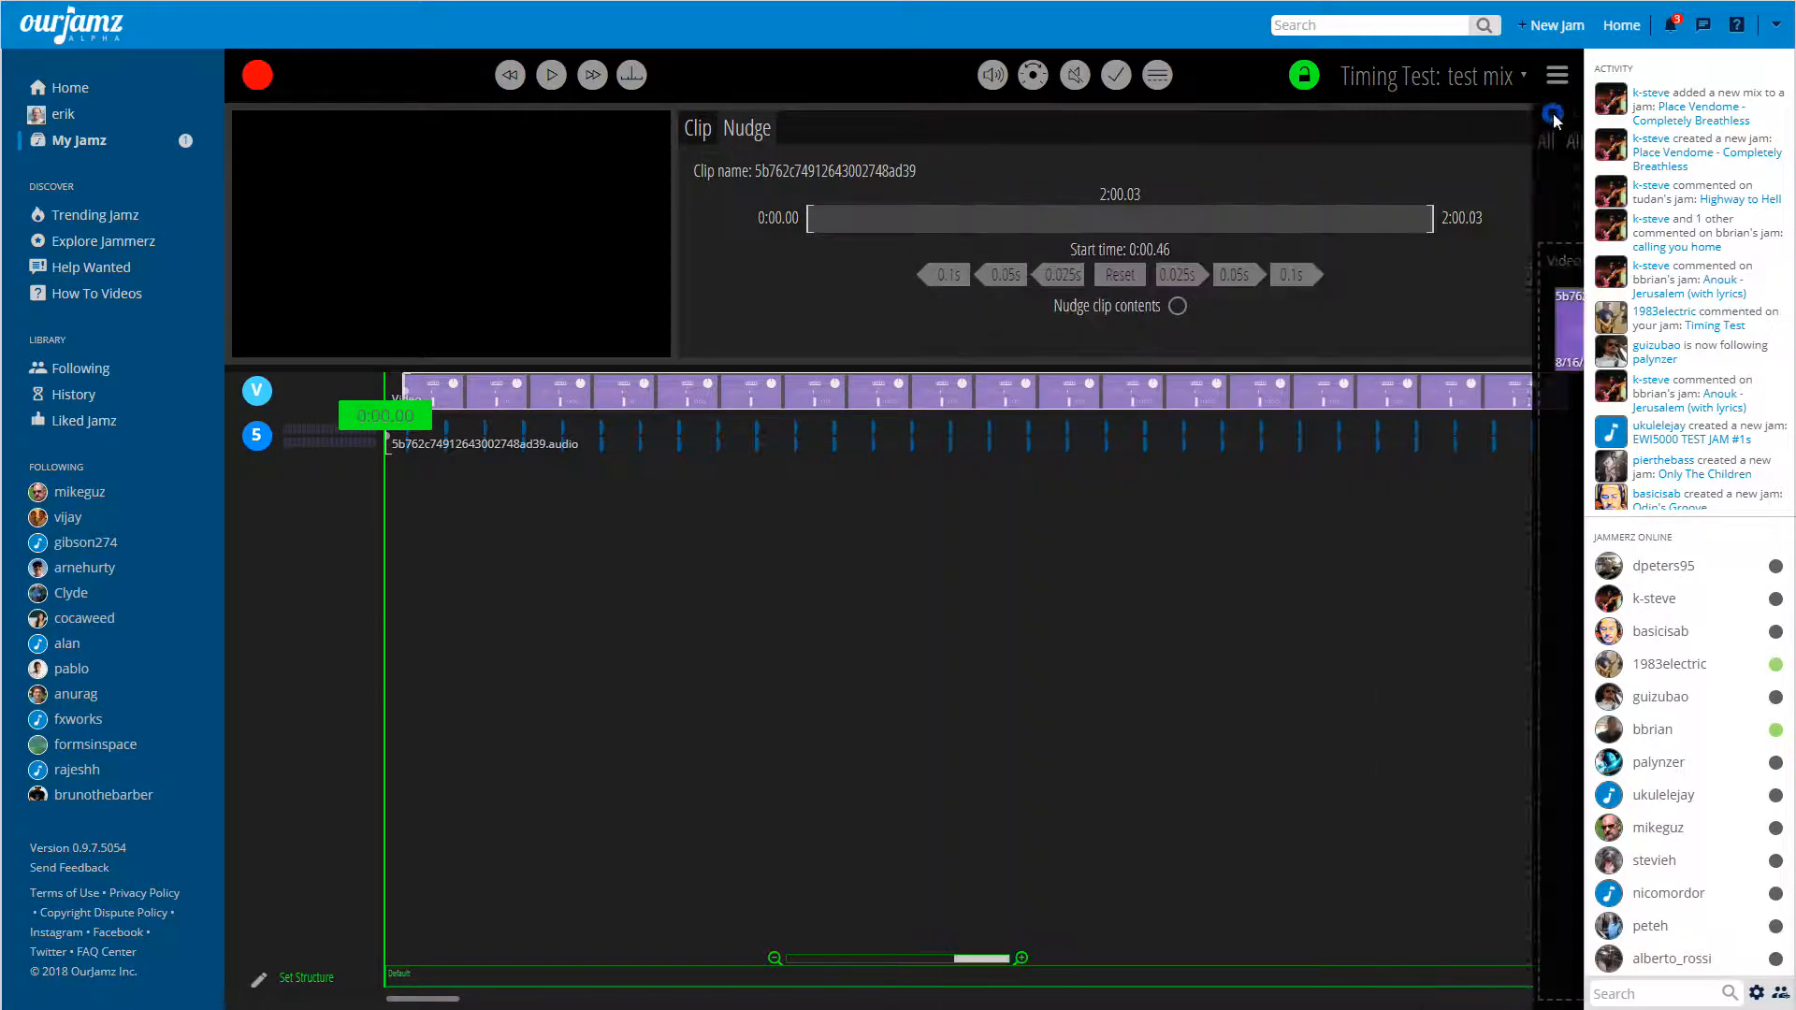
Delete both the video clip and the audio clip from the timeline of the test mix.
click(1119, 398)
click(1119, 397)
key(Delete)
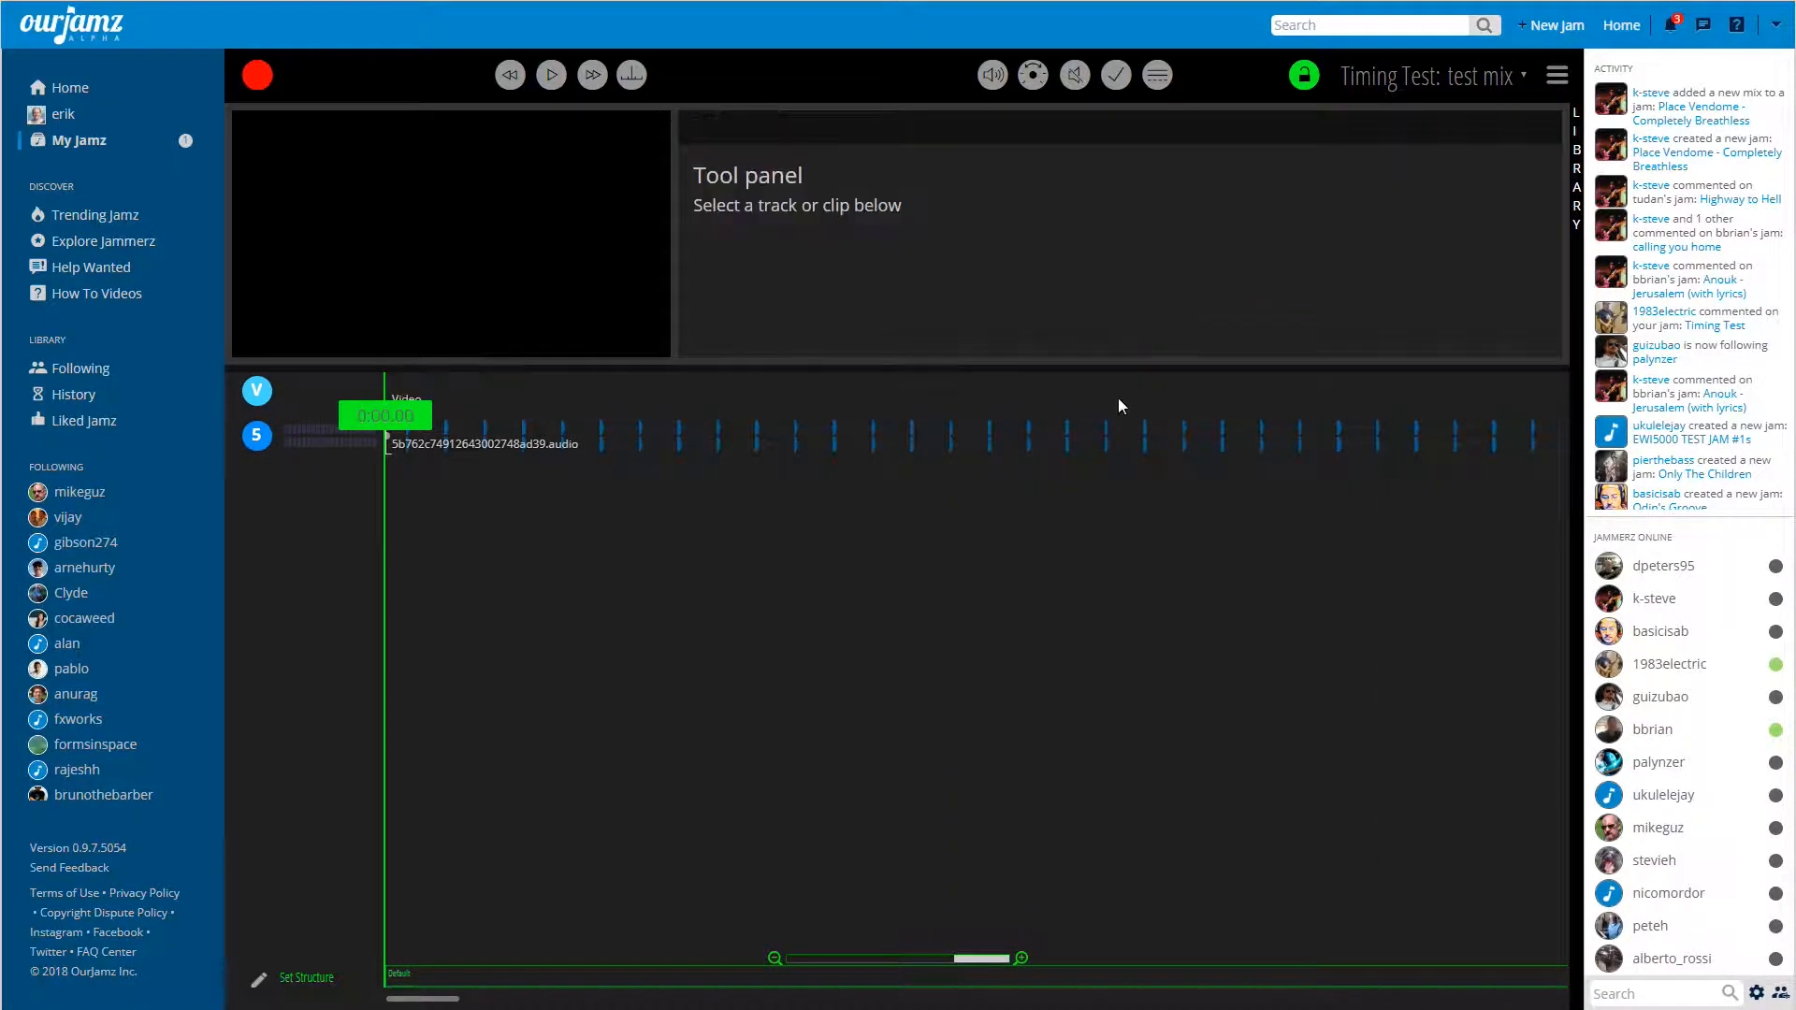
click(1130, 442)
key(Delete)
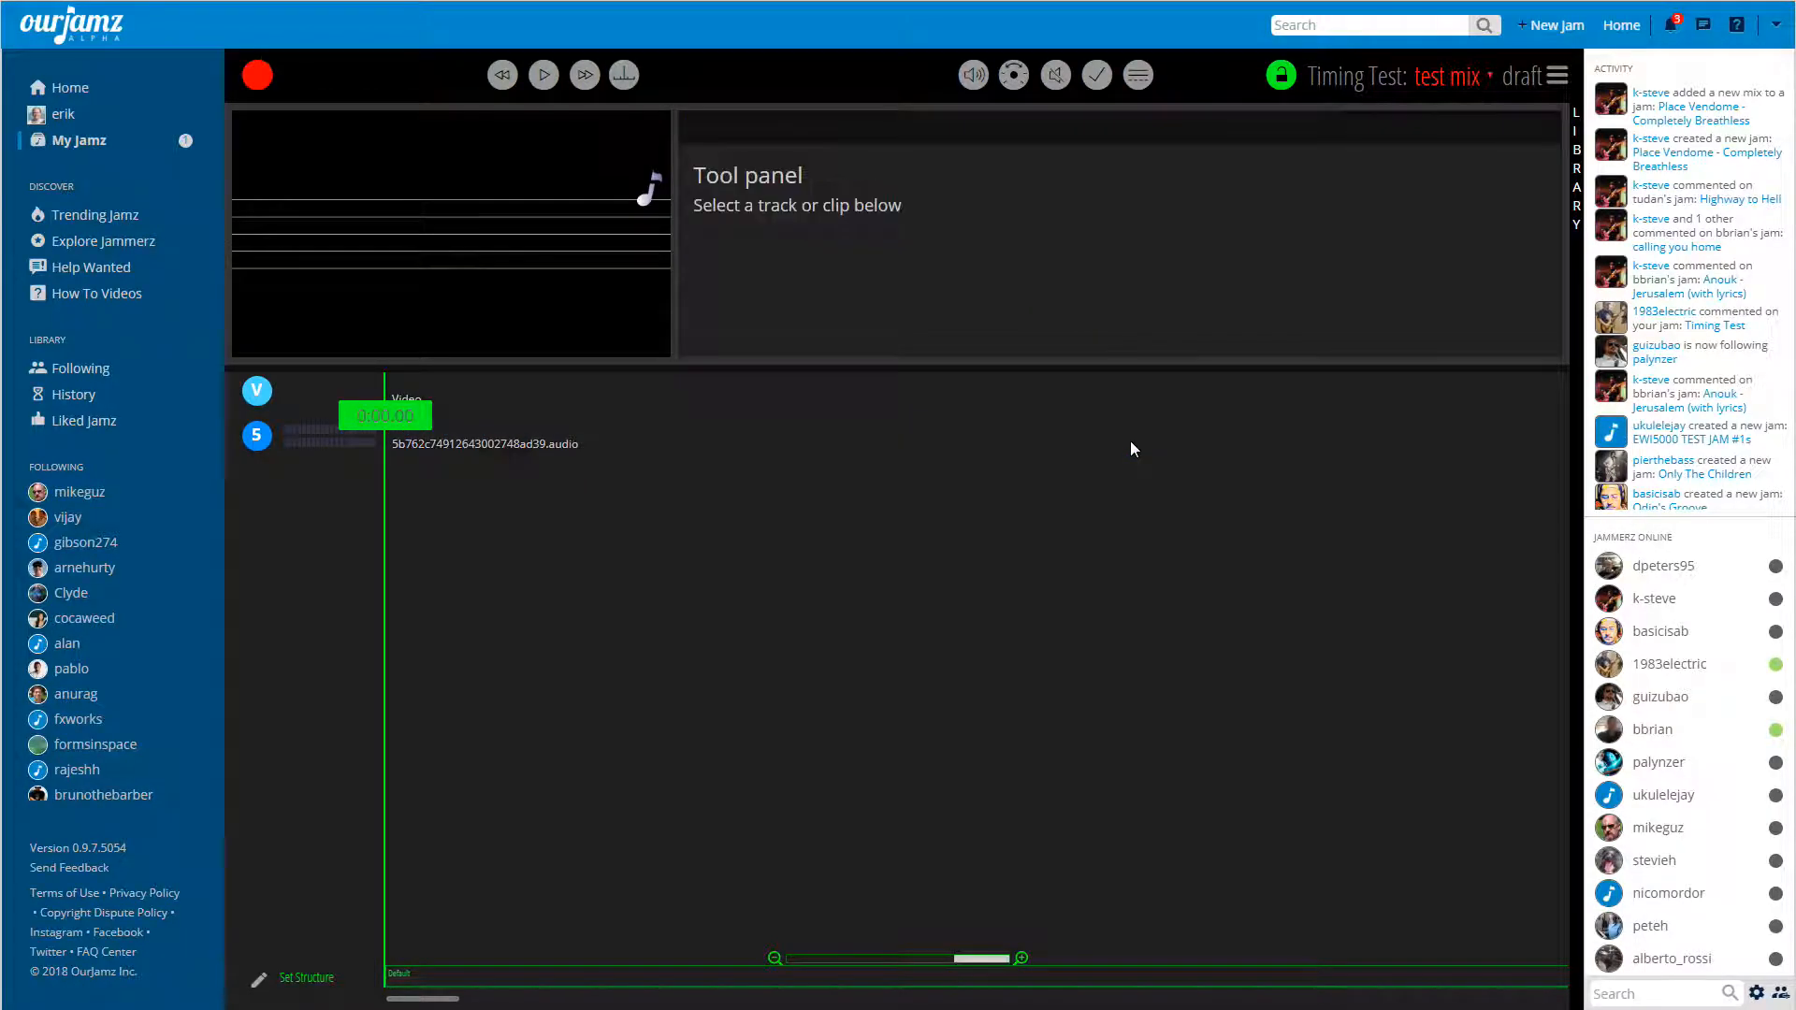
Place the unaligned library video at the start of the video track and use its audio track to align the video.
click(1578, 168)
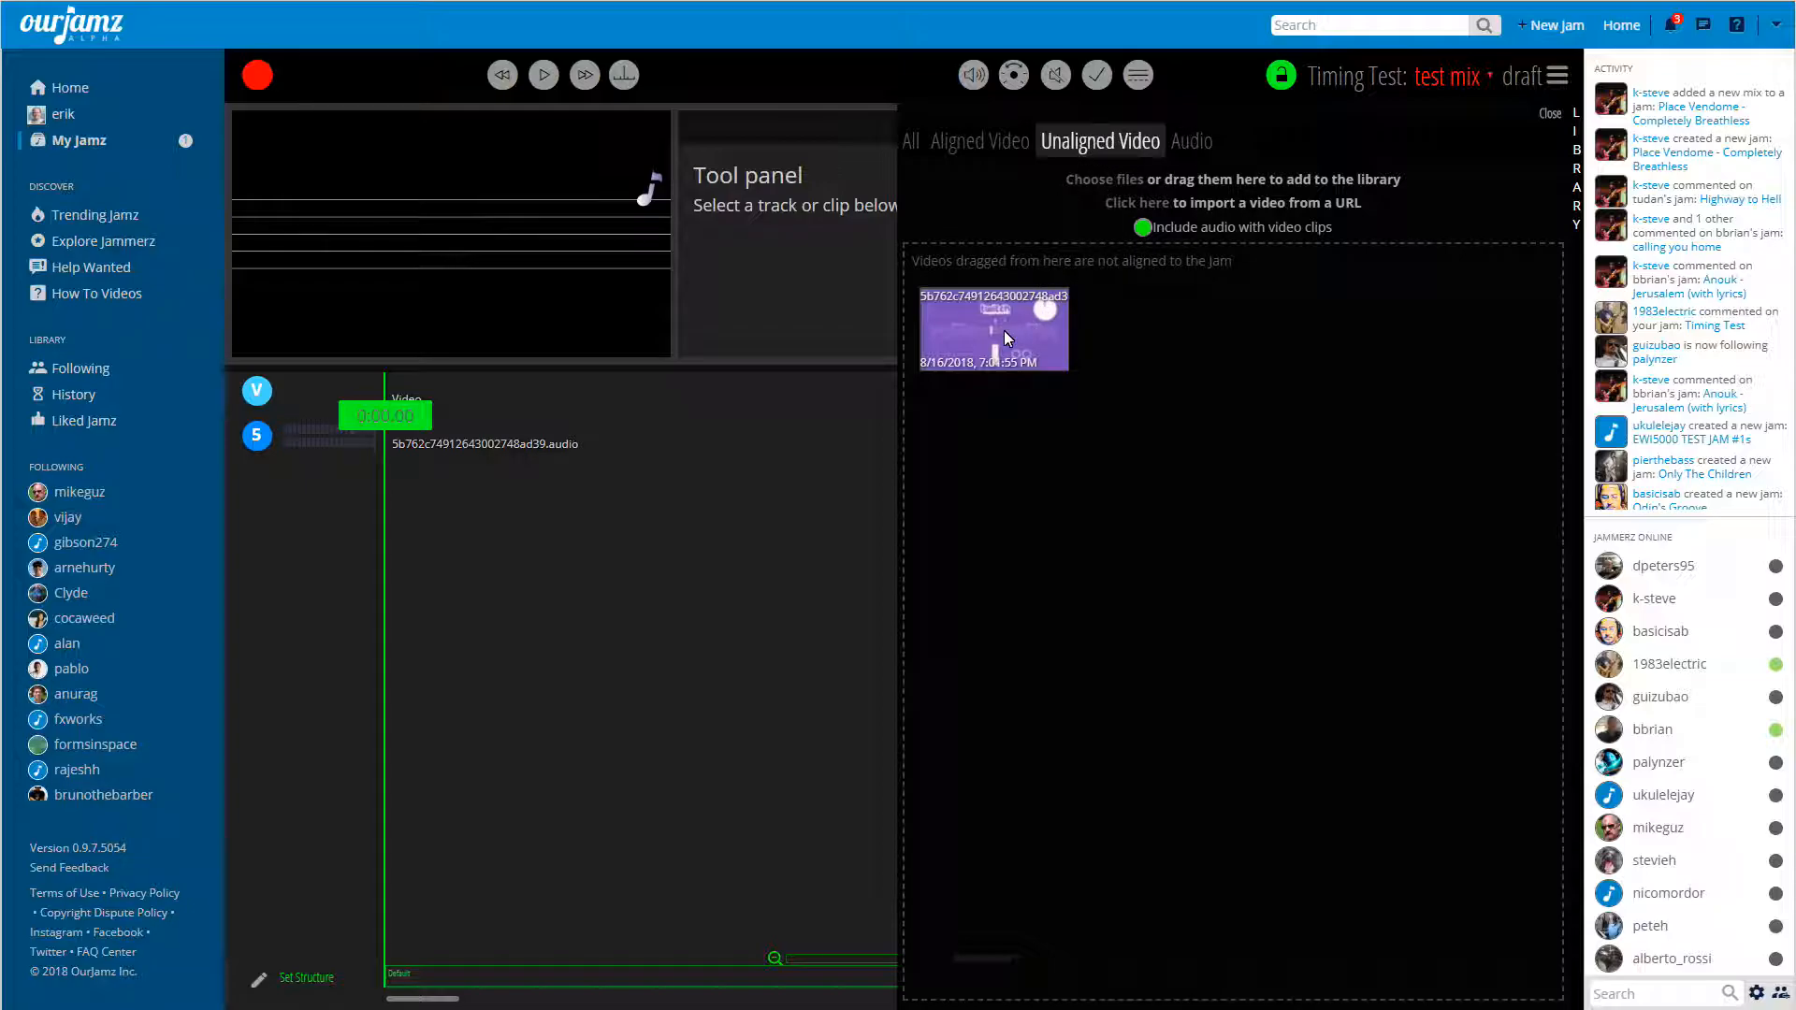
drag(1009, 334, 365, 389)
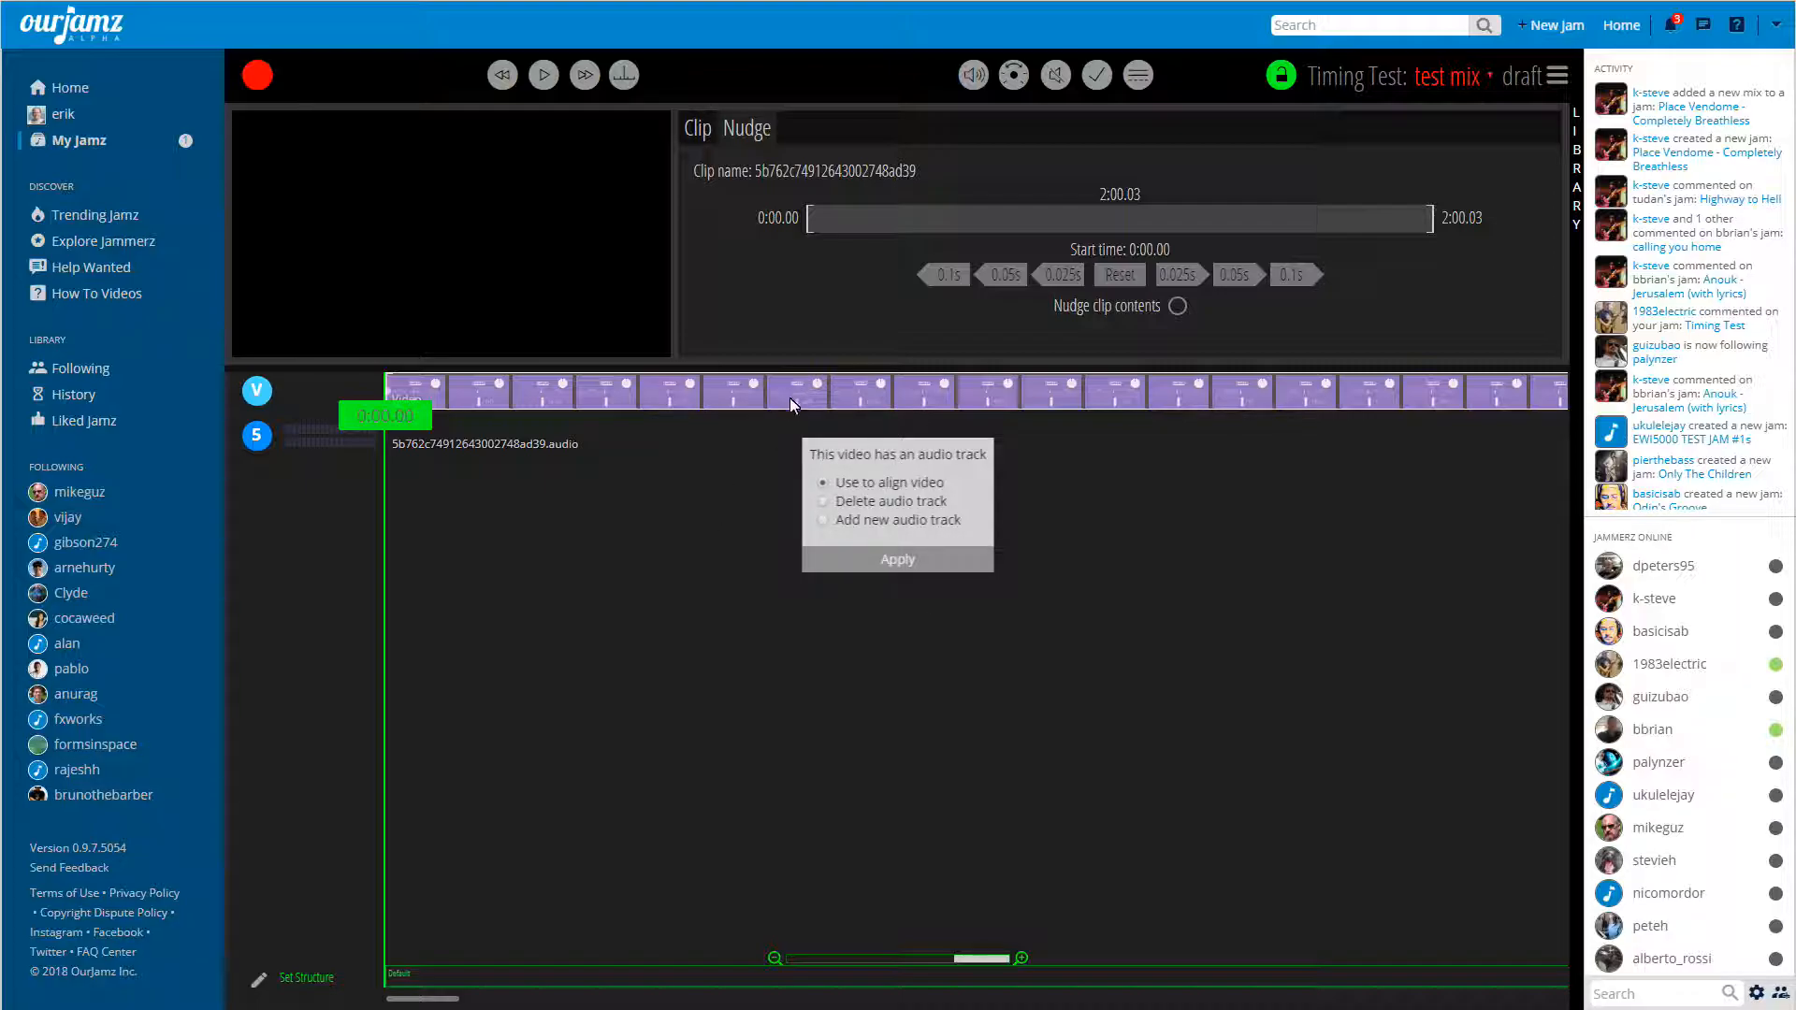
click(1576, 169)
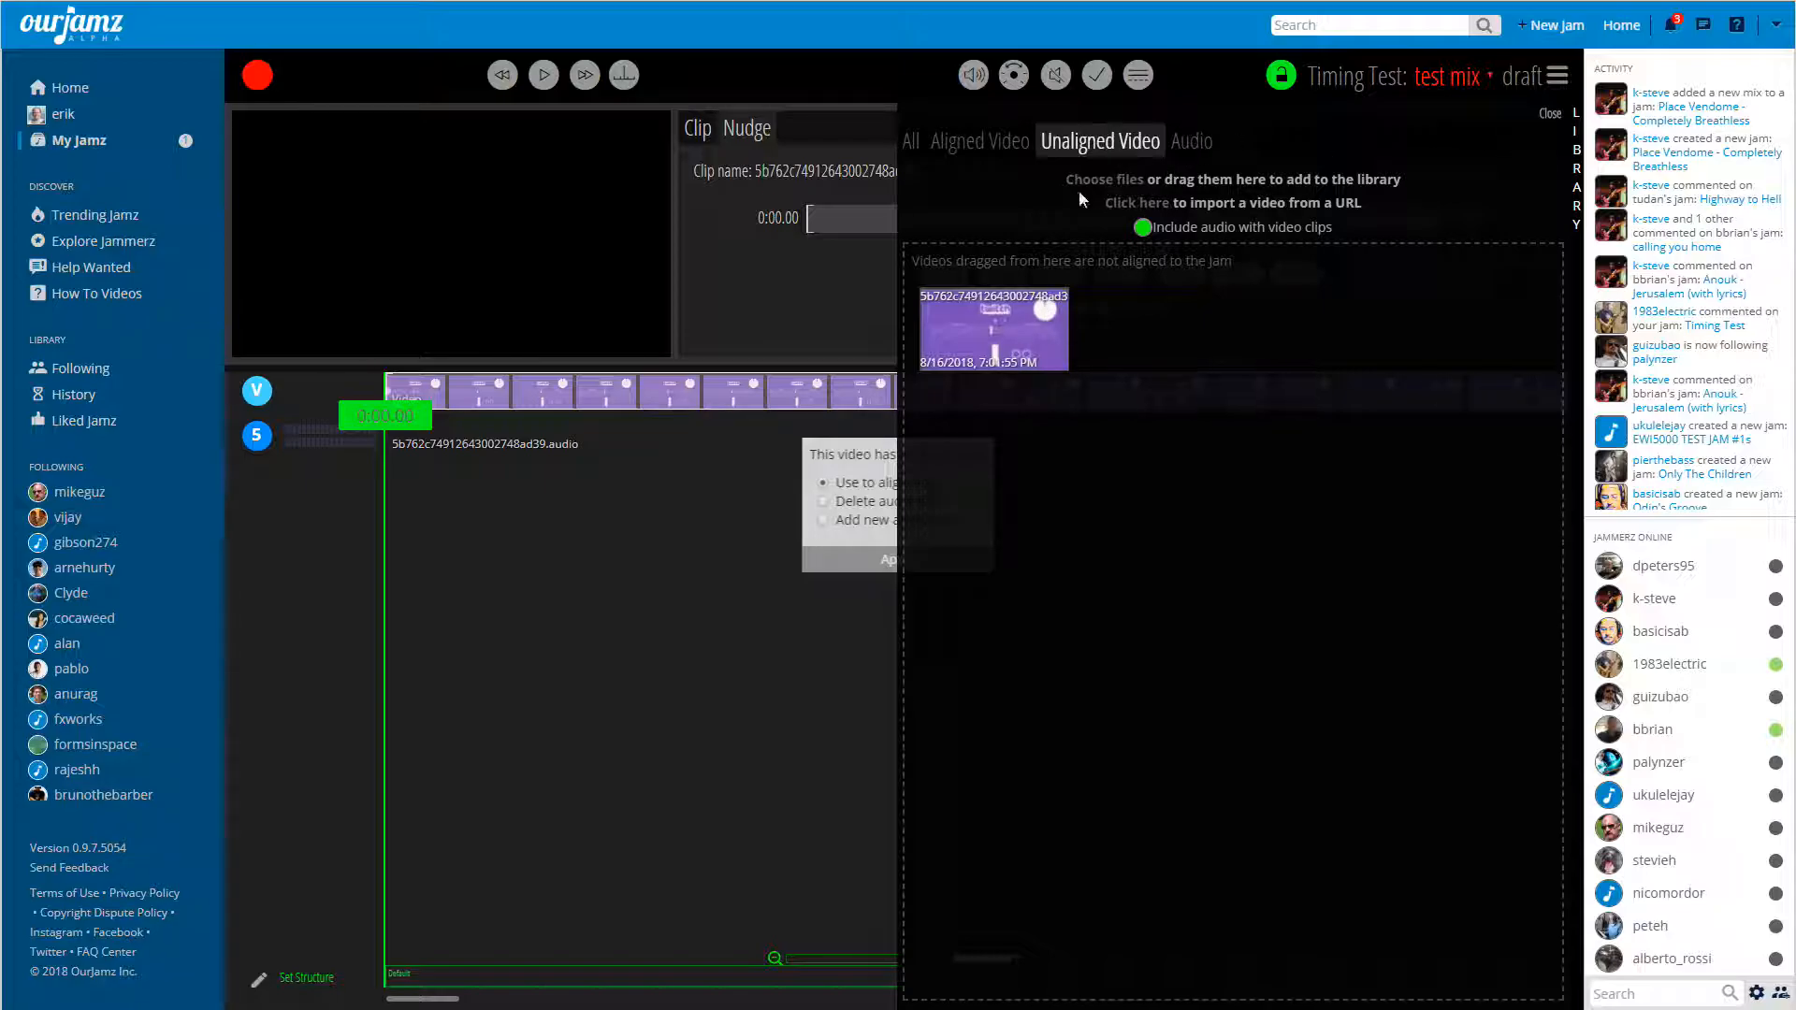
click(1550, 114)
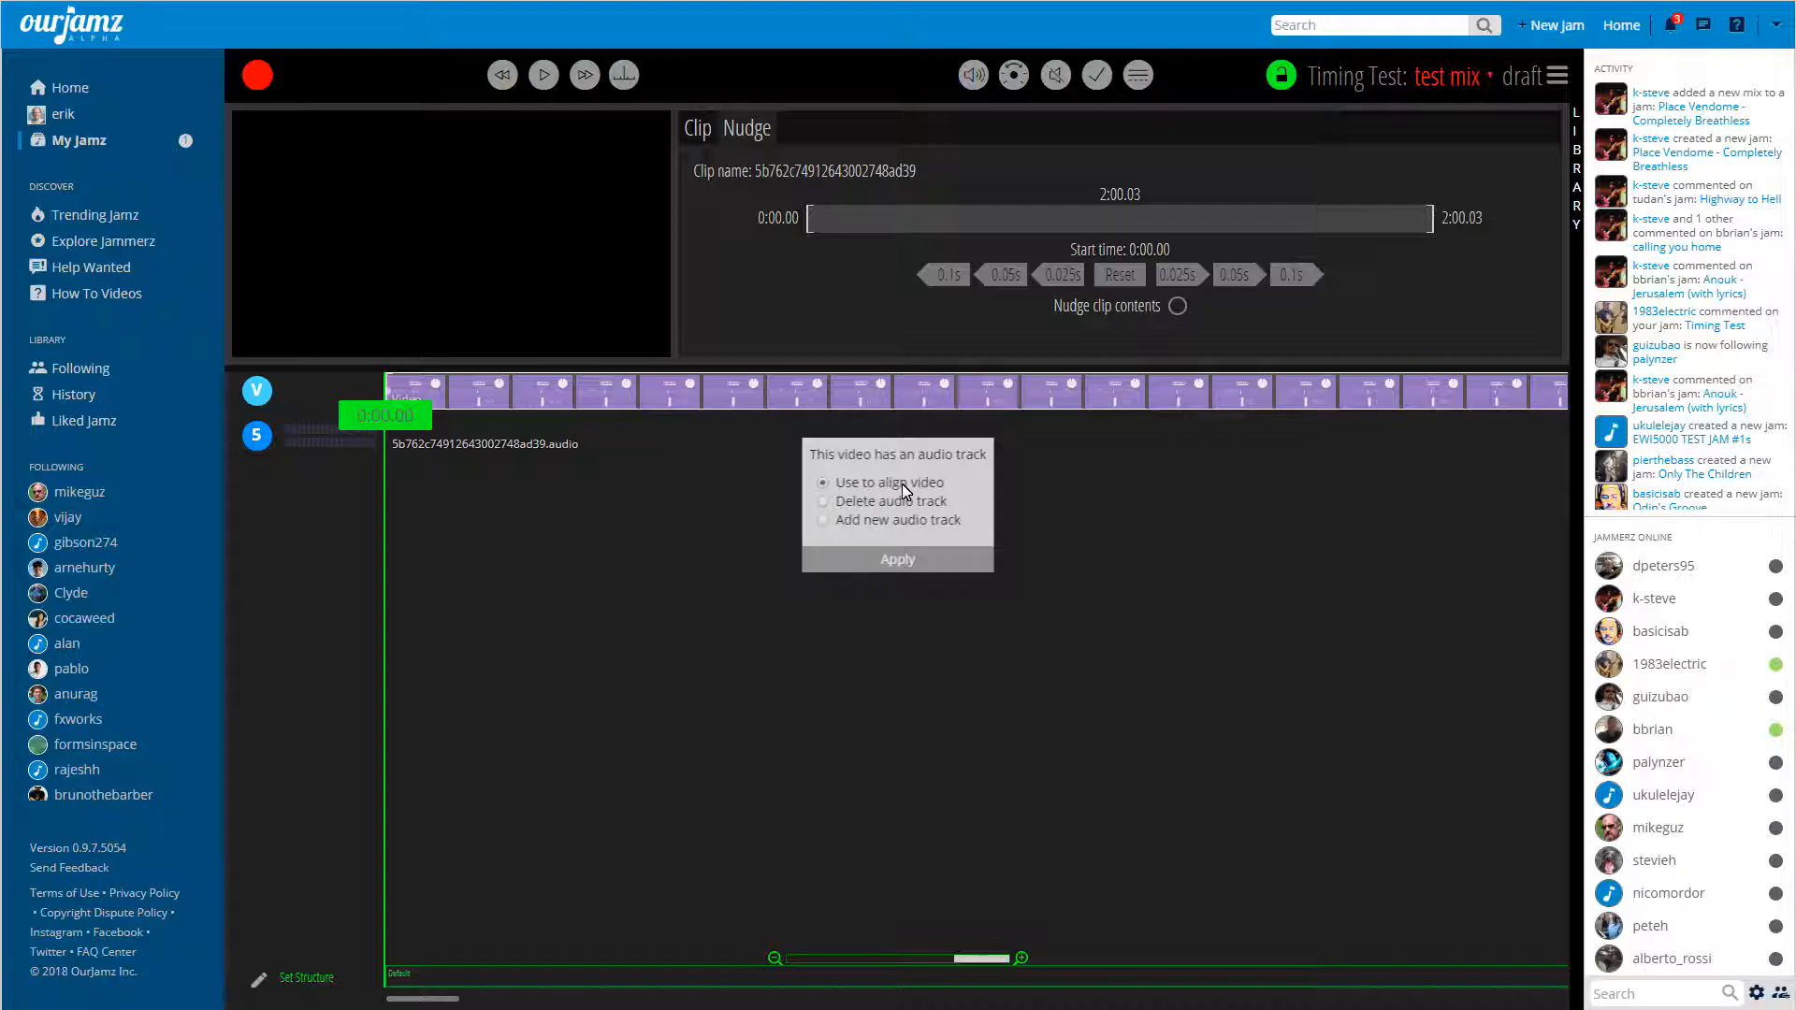
click(888, 557)
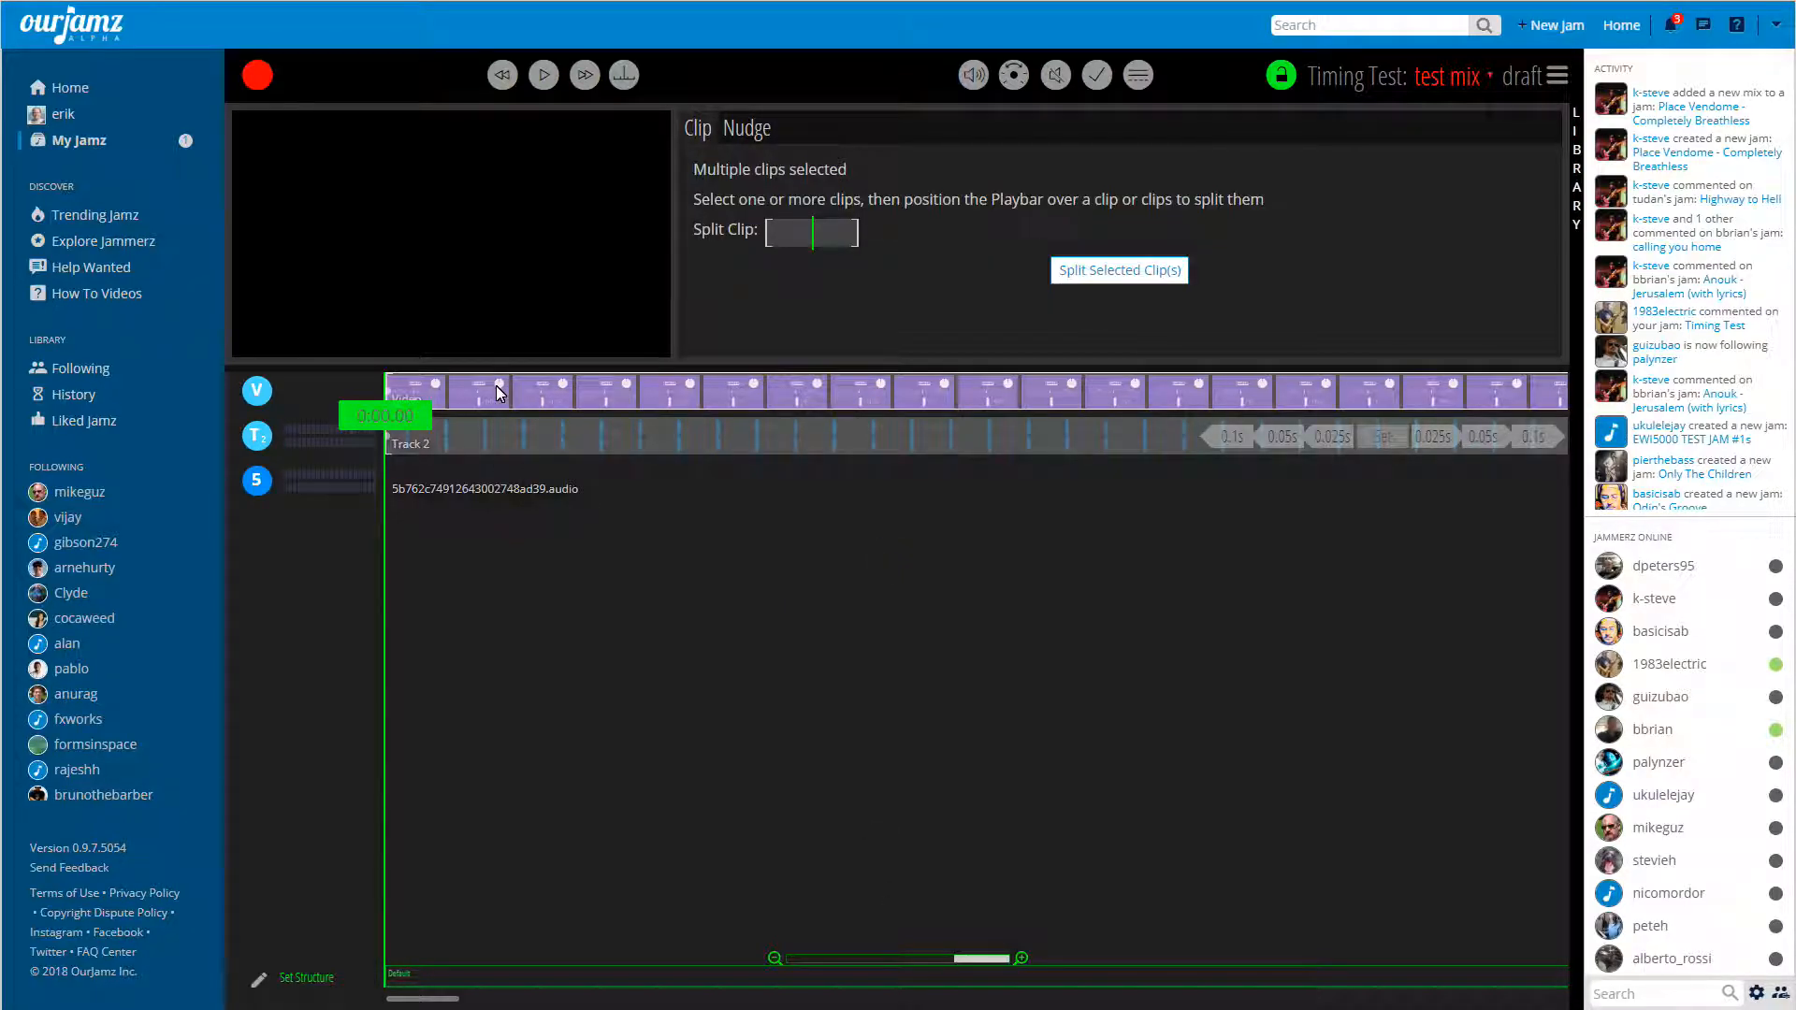
Shift the video clip to start at about 0:00.51 and play the mix to check its sync.
click(733, 401)
click(700, 400)
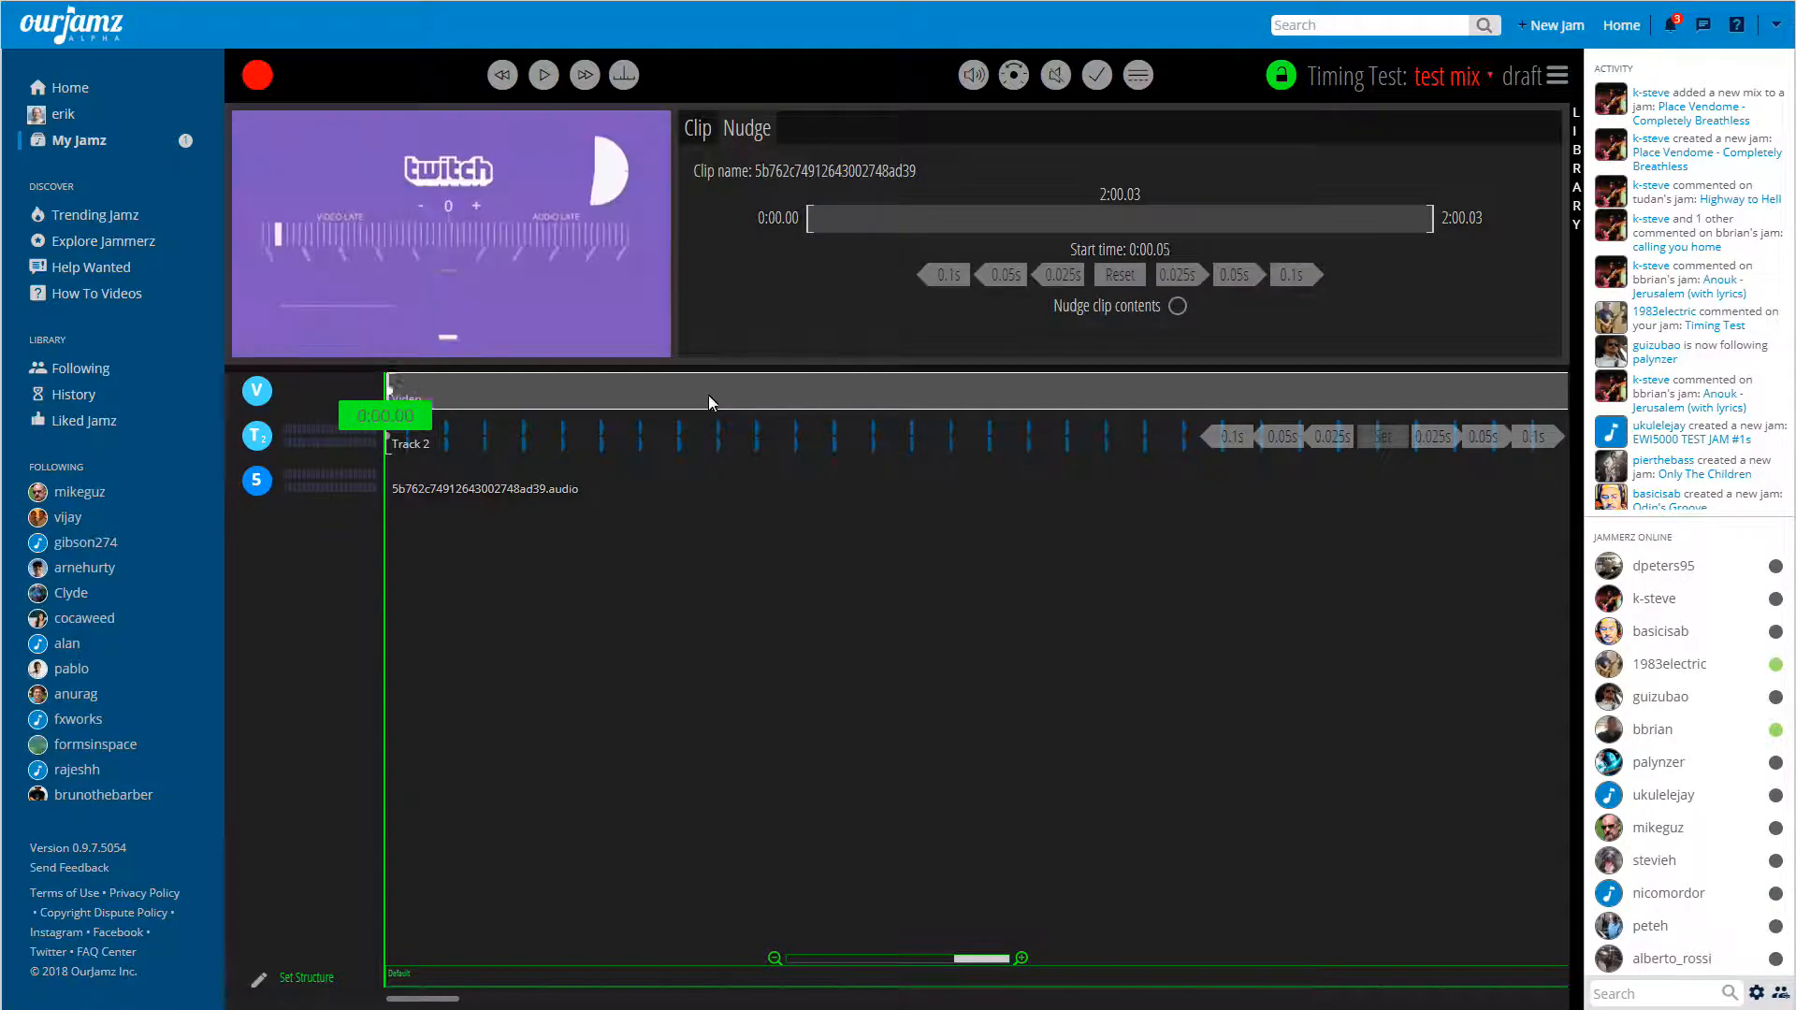
key(space)
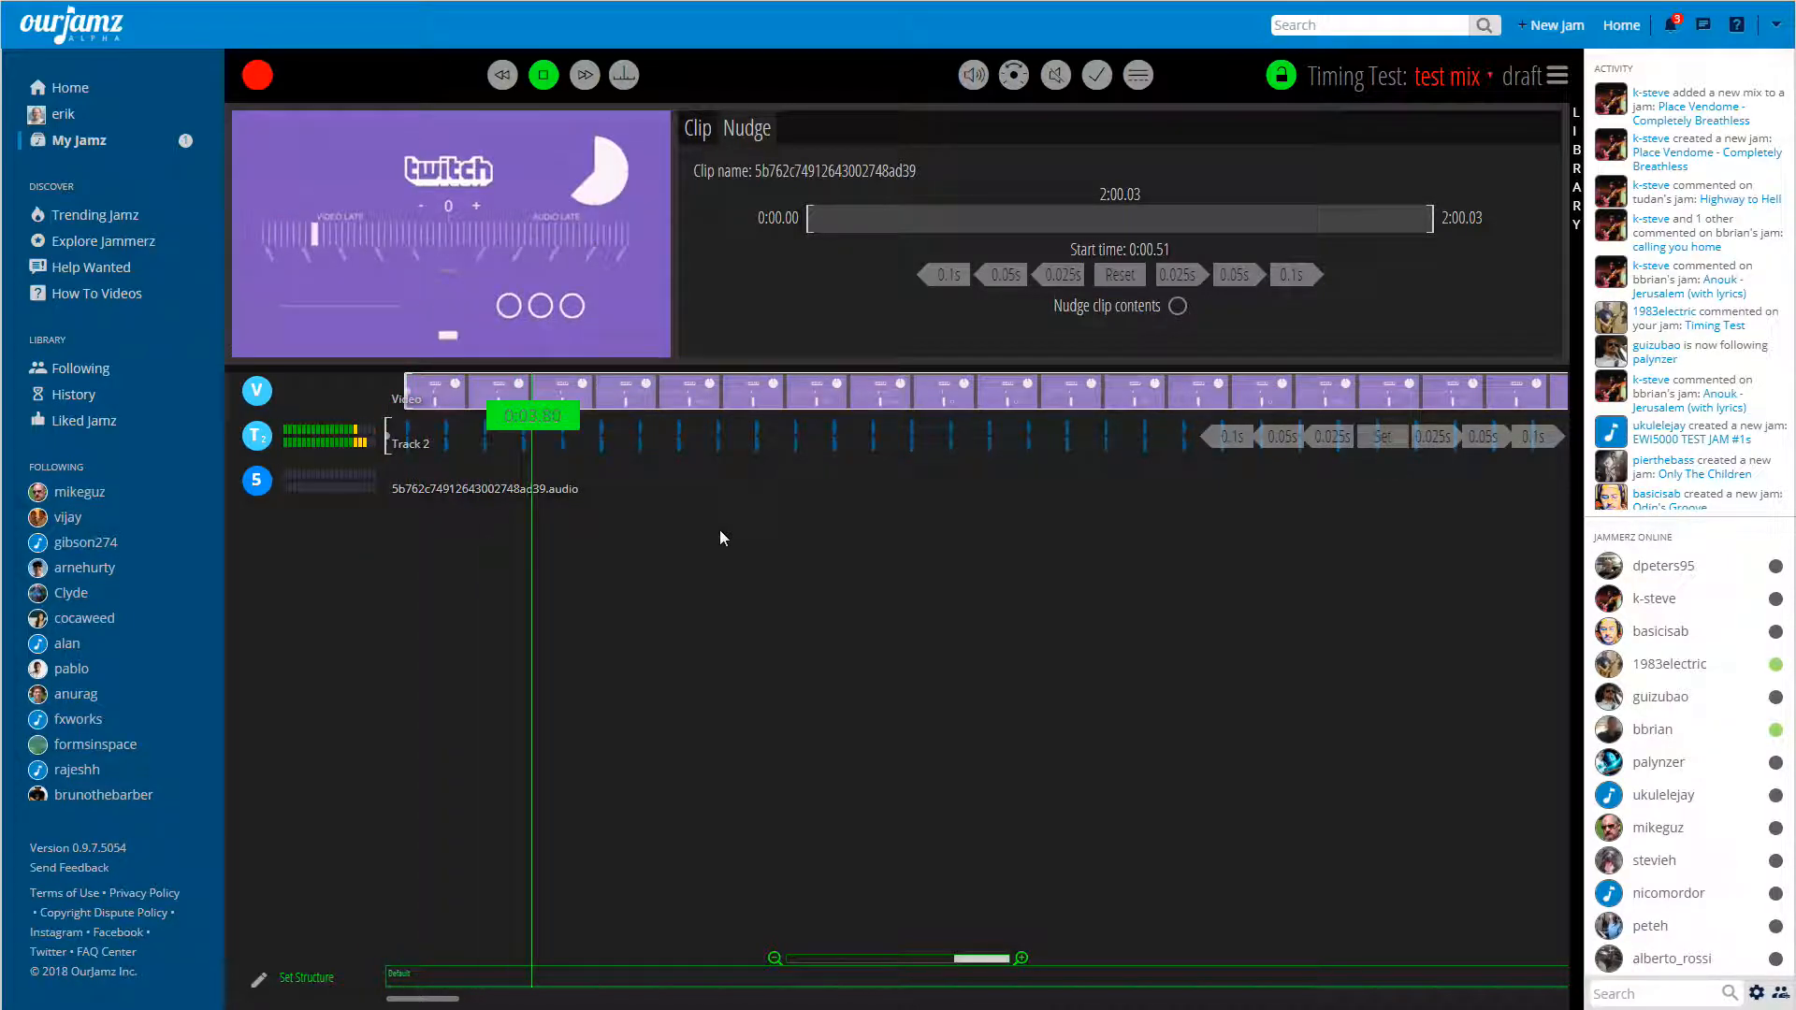
Shift the video clip earlier to start at about 0:00.27 and play the mix to check its sync.
key(space)
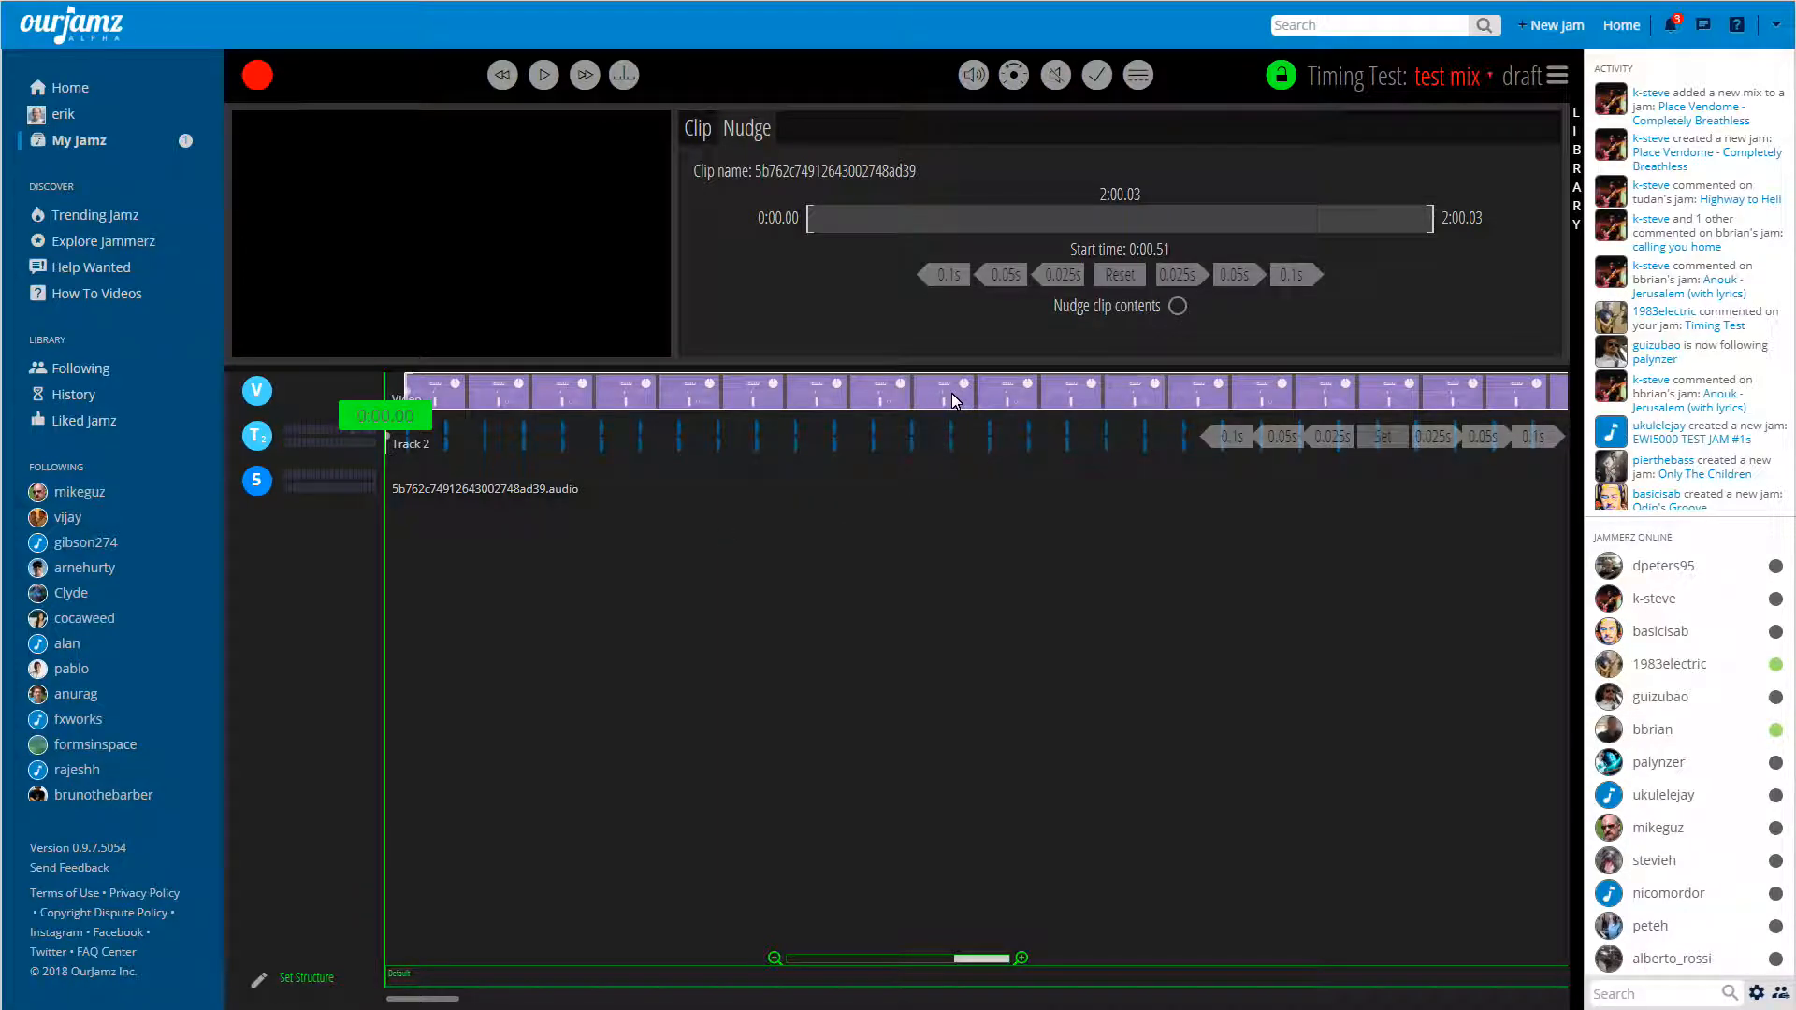
mouse_move(1039, 391)
mouse_down()
mouse_move(1116, 387)
mouse_move(1009, 393)
mouse_up()
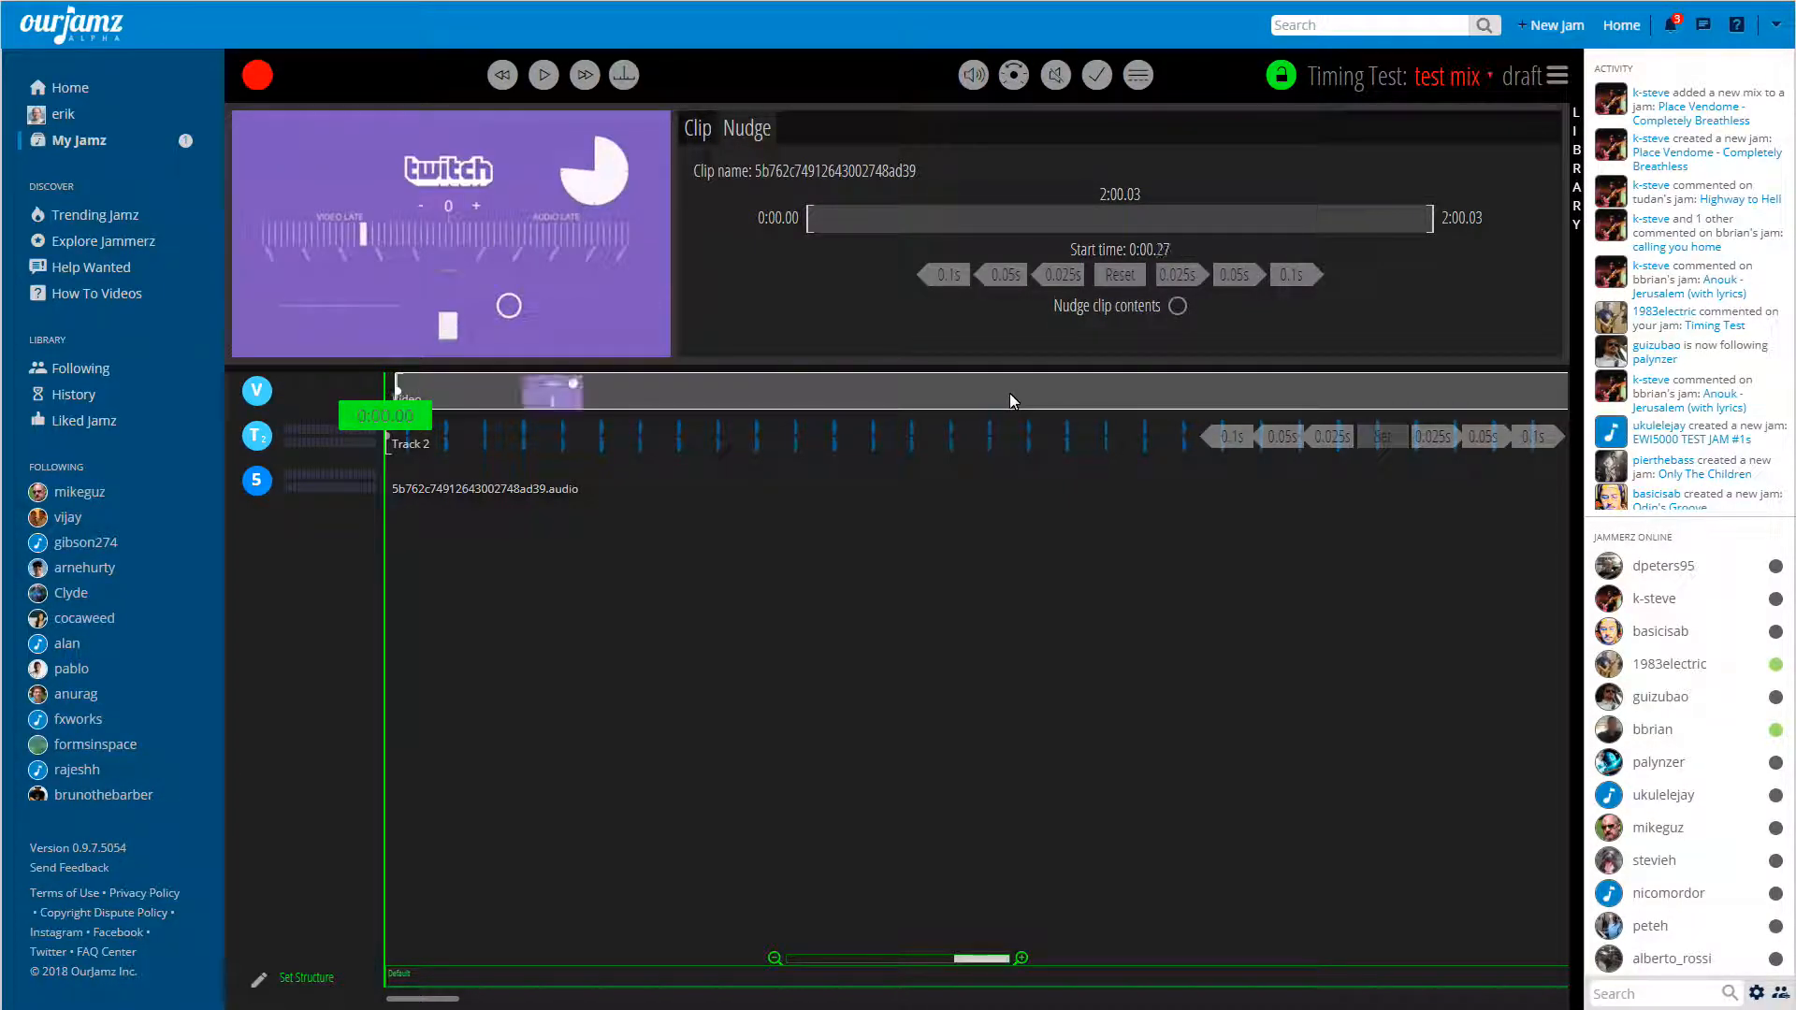
key(space)
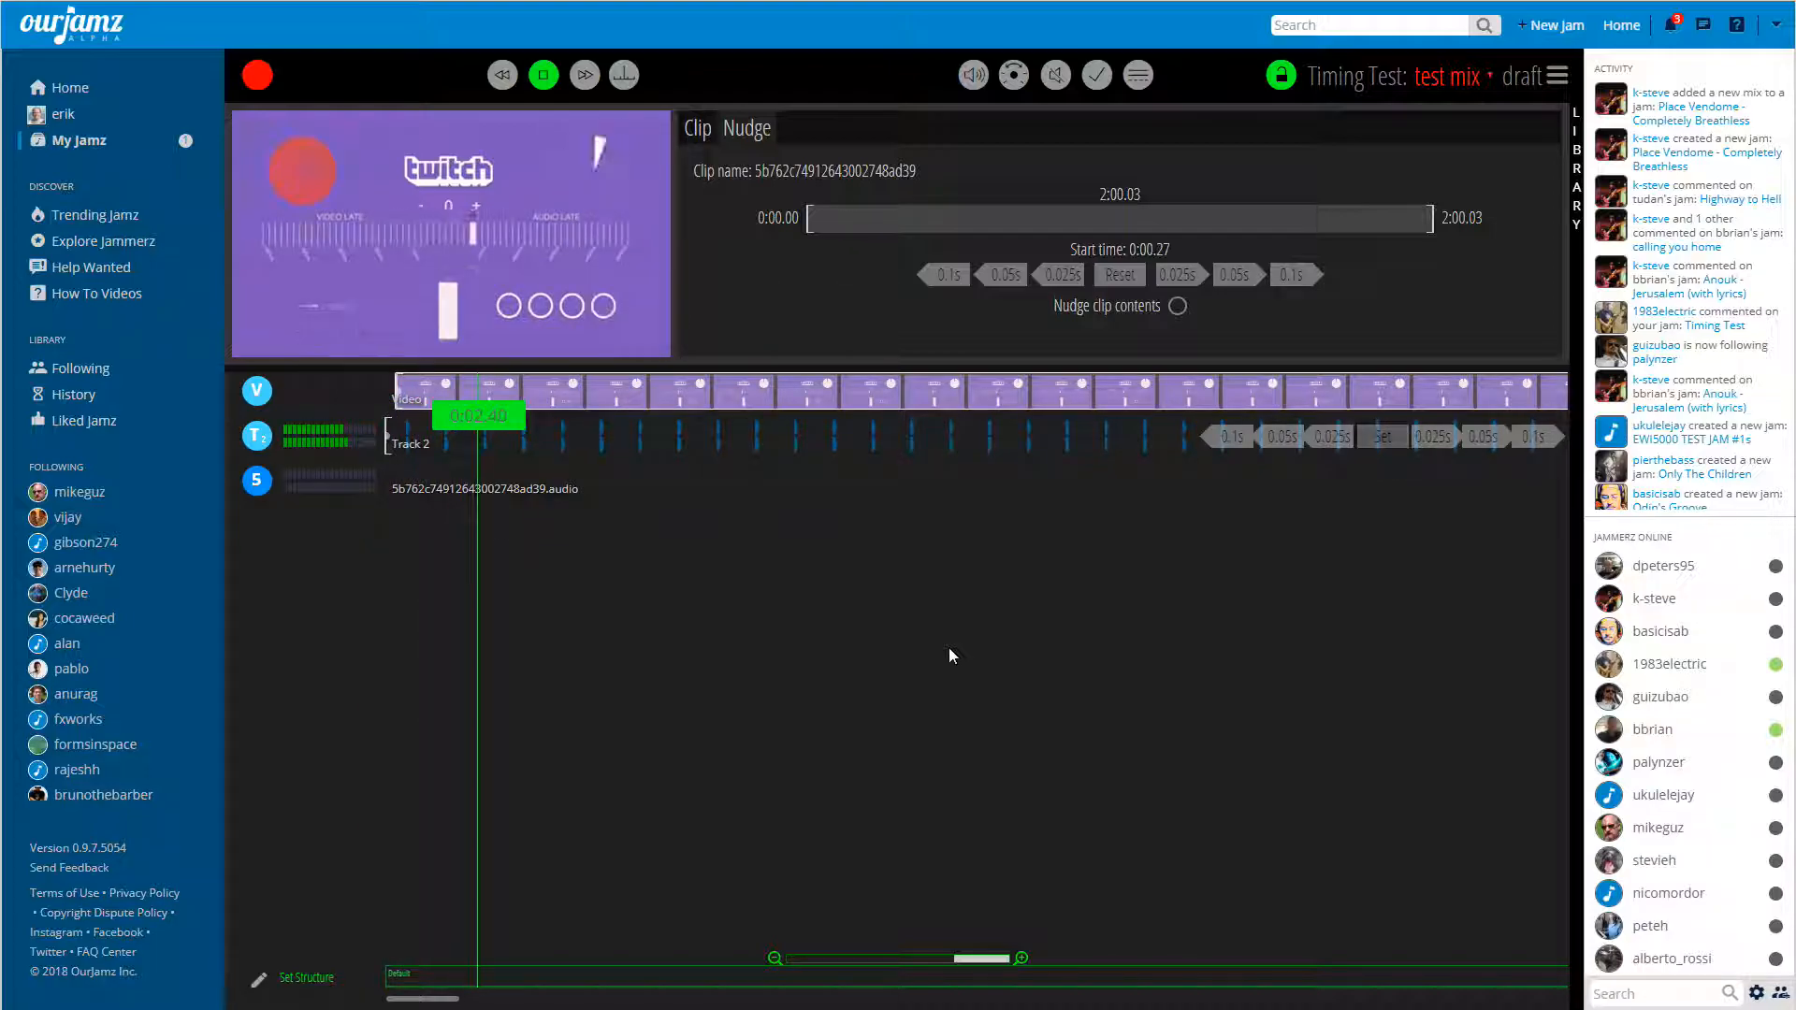
key(space)
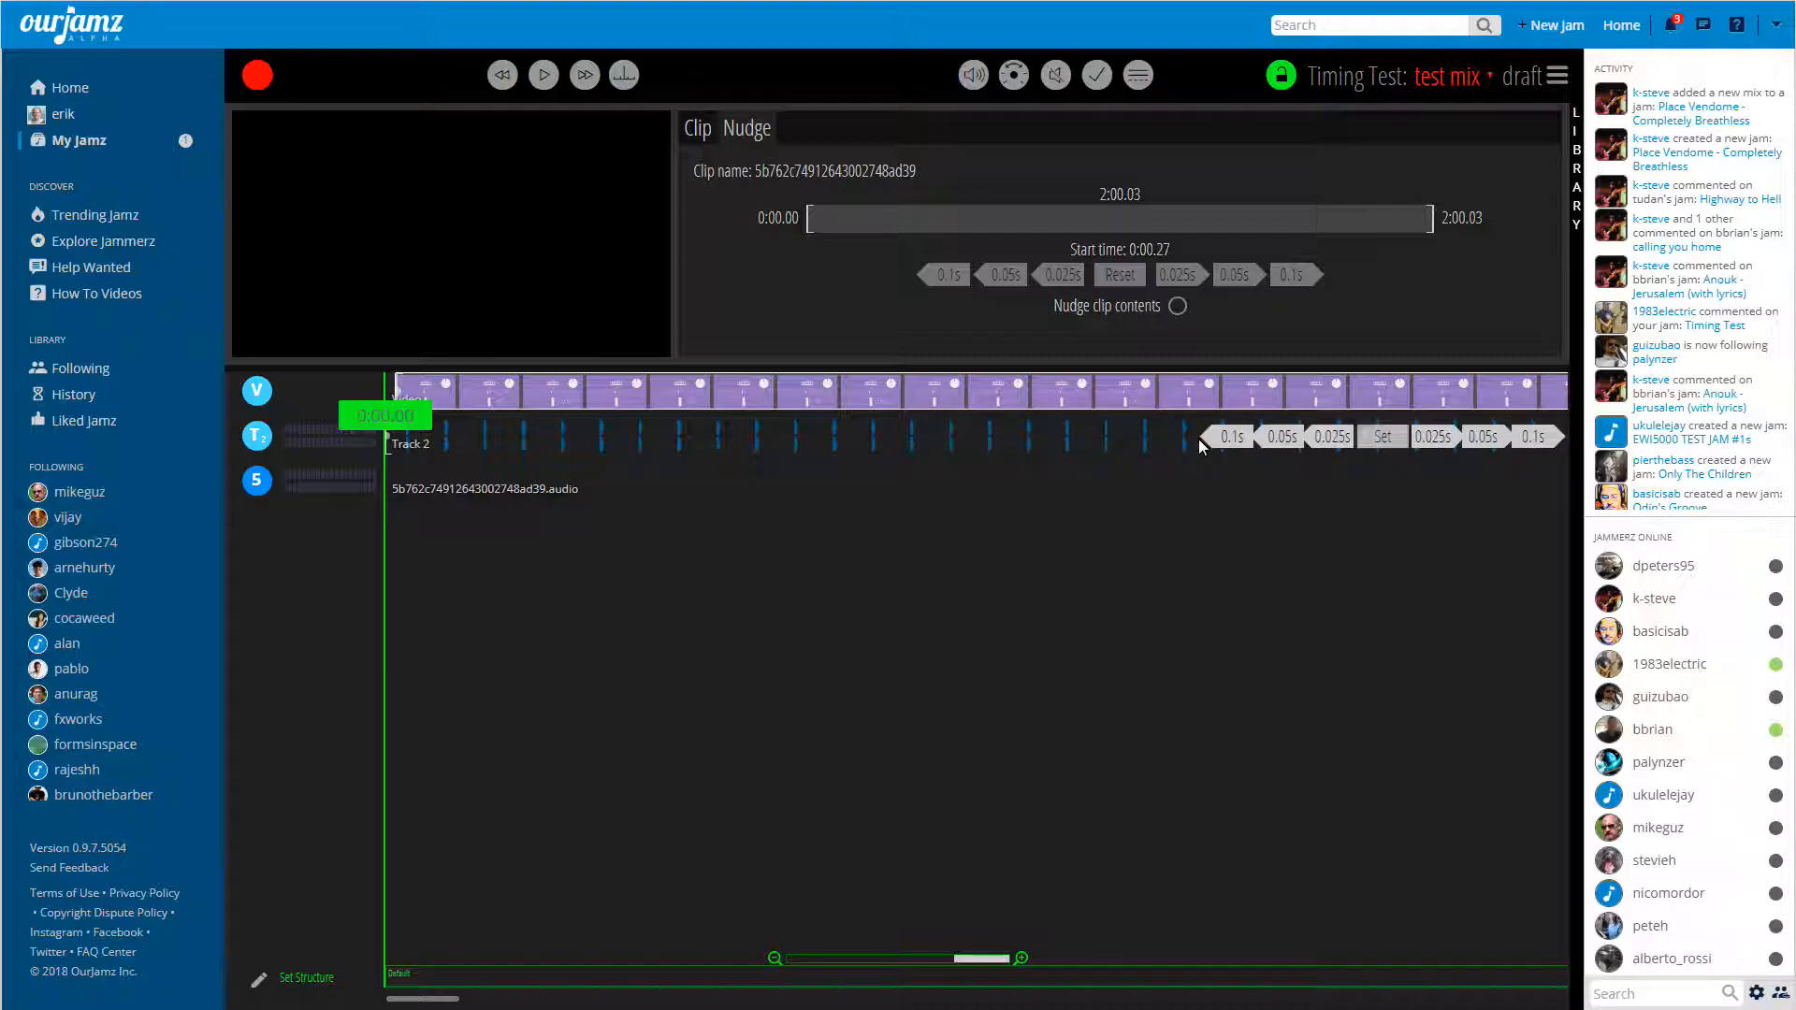
Nudge the video clip earlier in 0.1 s increments until its in-point reaches 0:00.13, and play the mix to check its sync.
click(1237, 450)
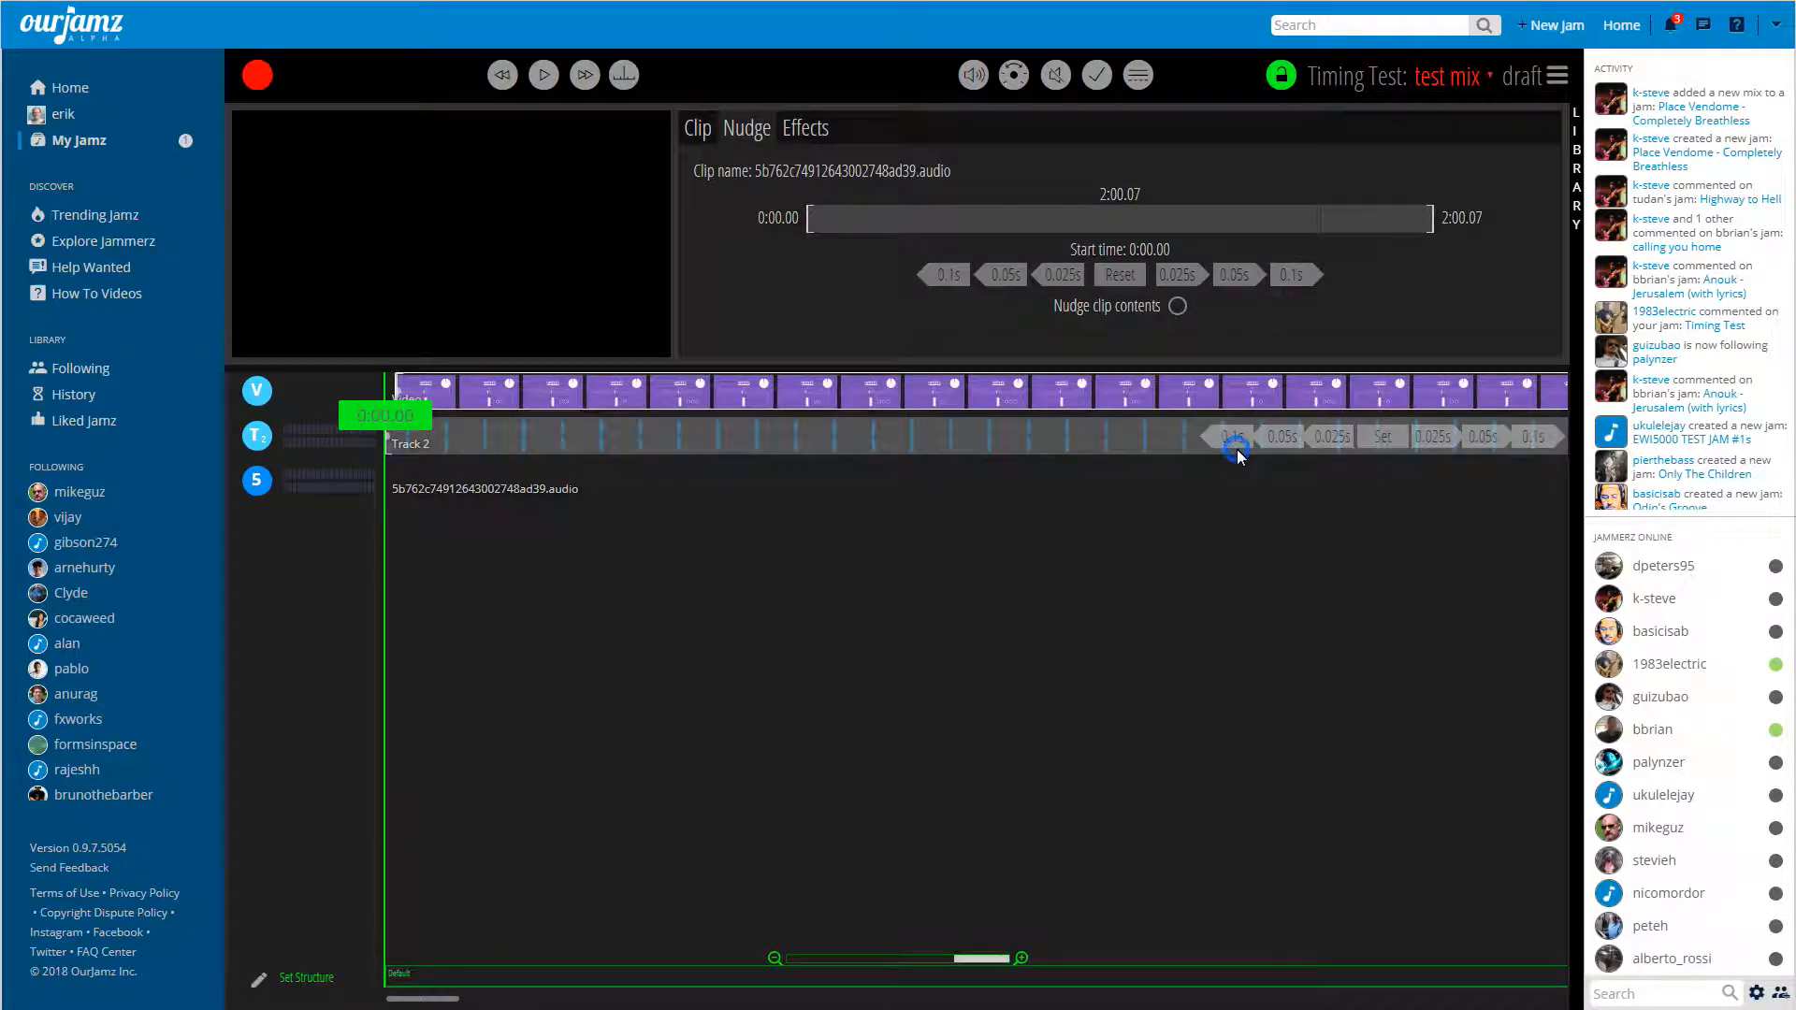
click(1235, 438)
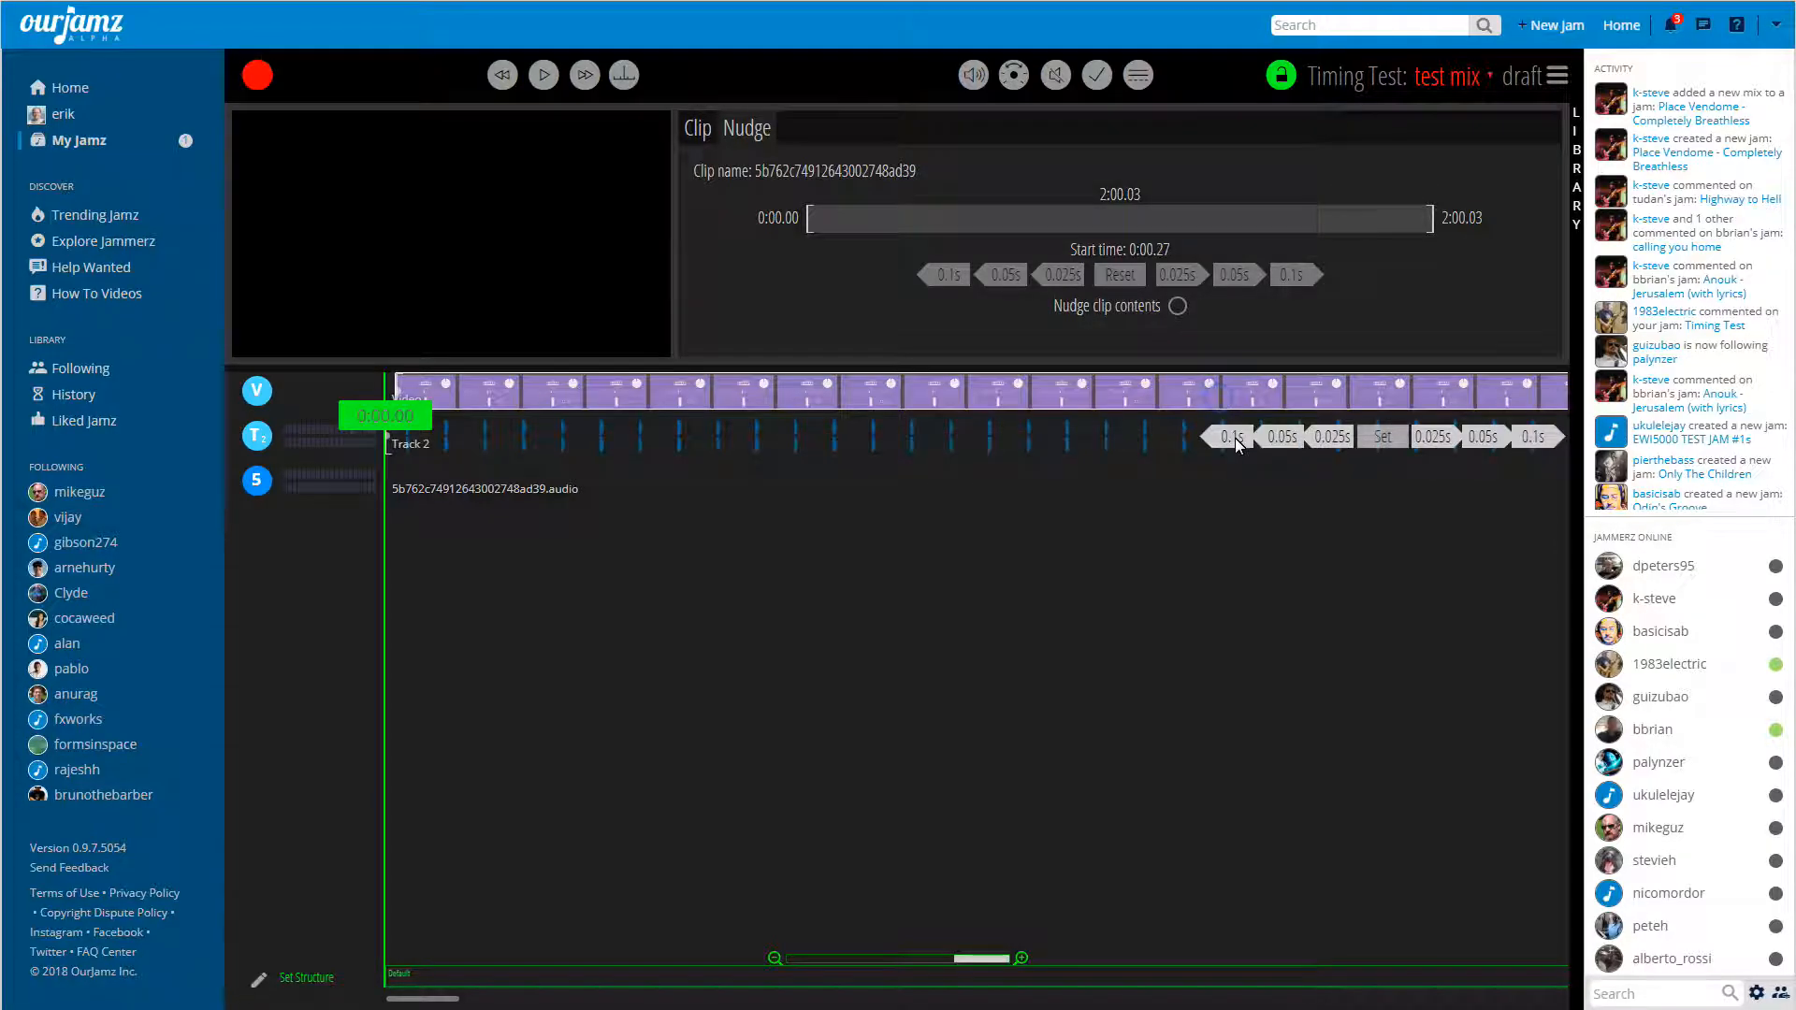
click(1232, 436)
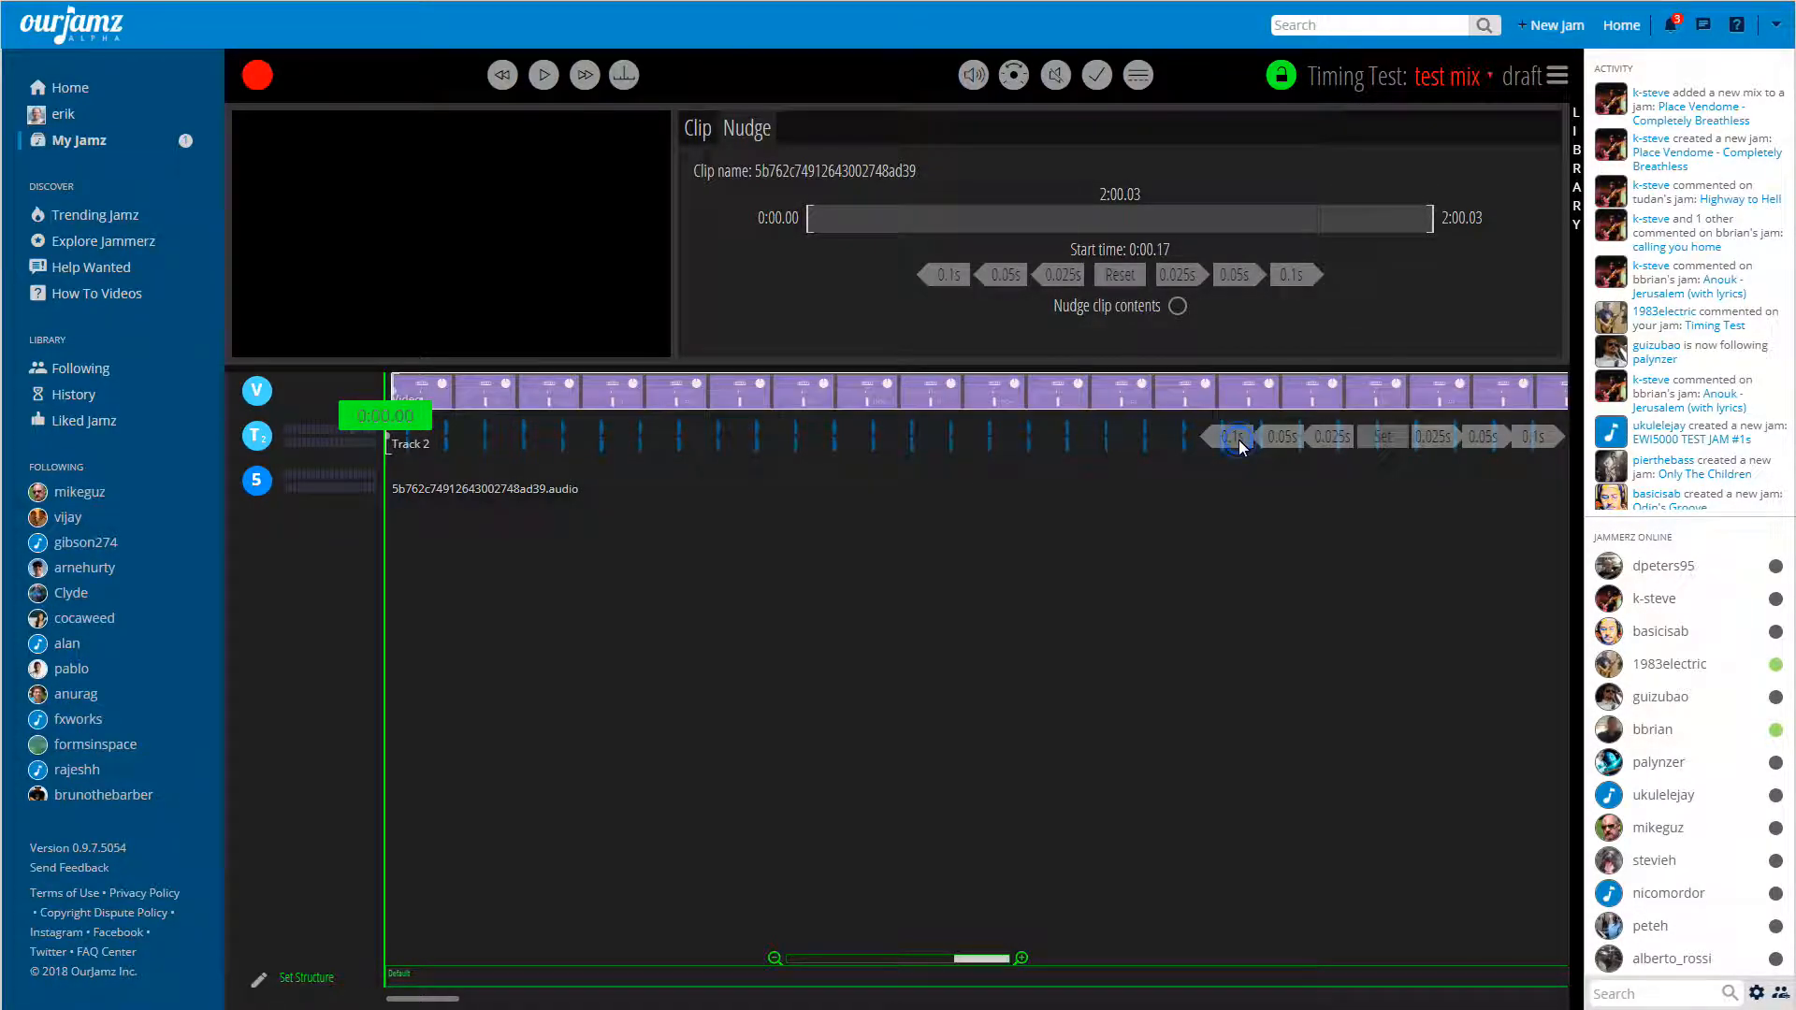
click(1232, 437)
click(1233, 438)
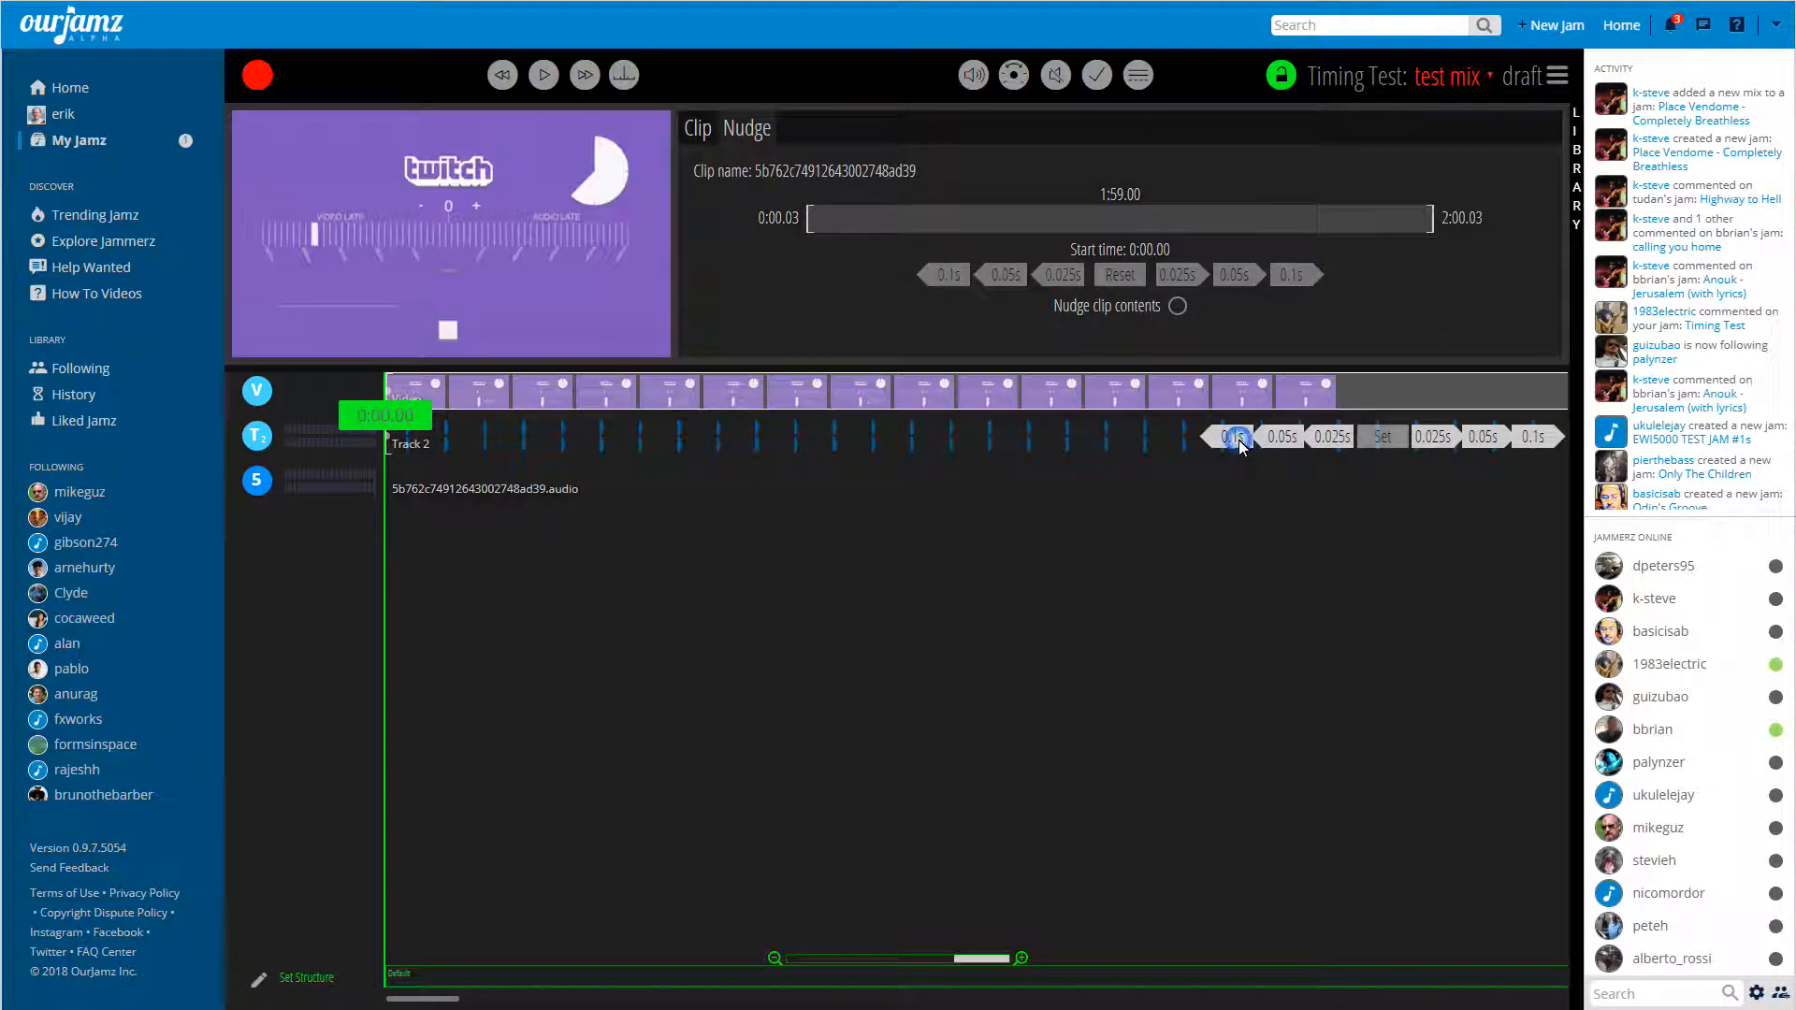
key(space)
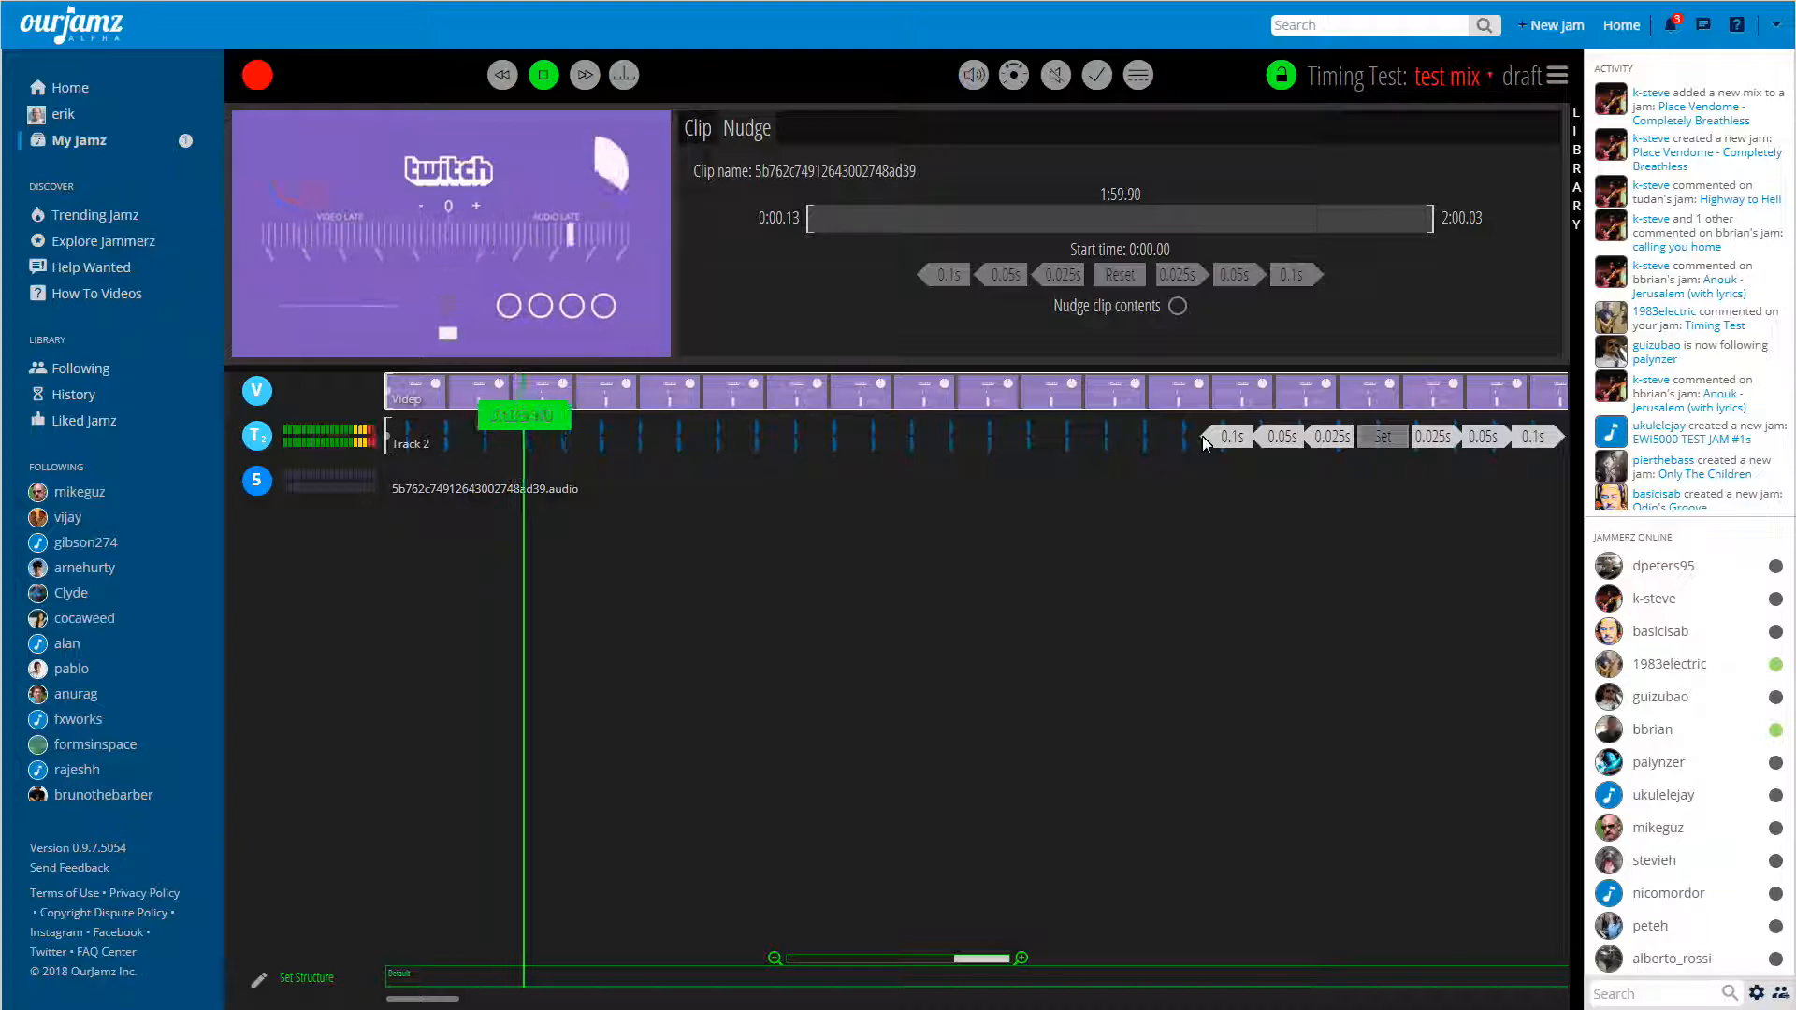
key(space)
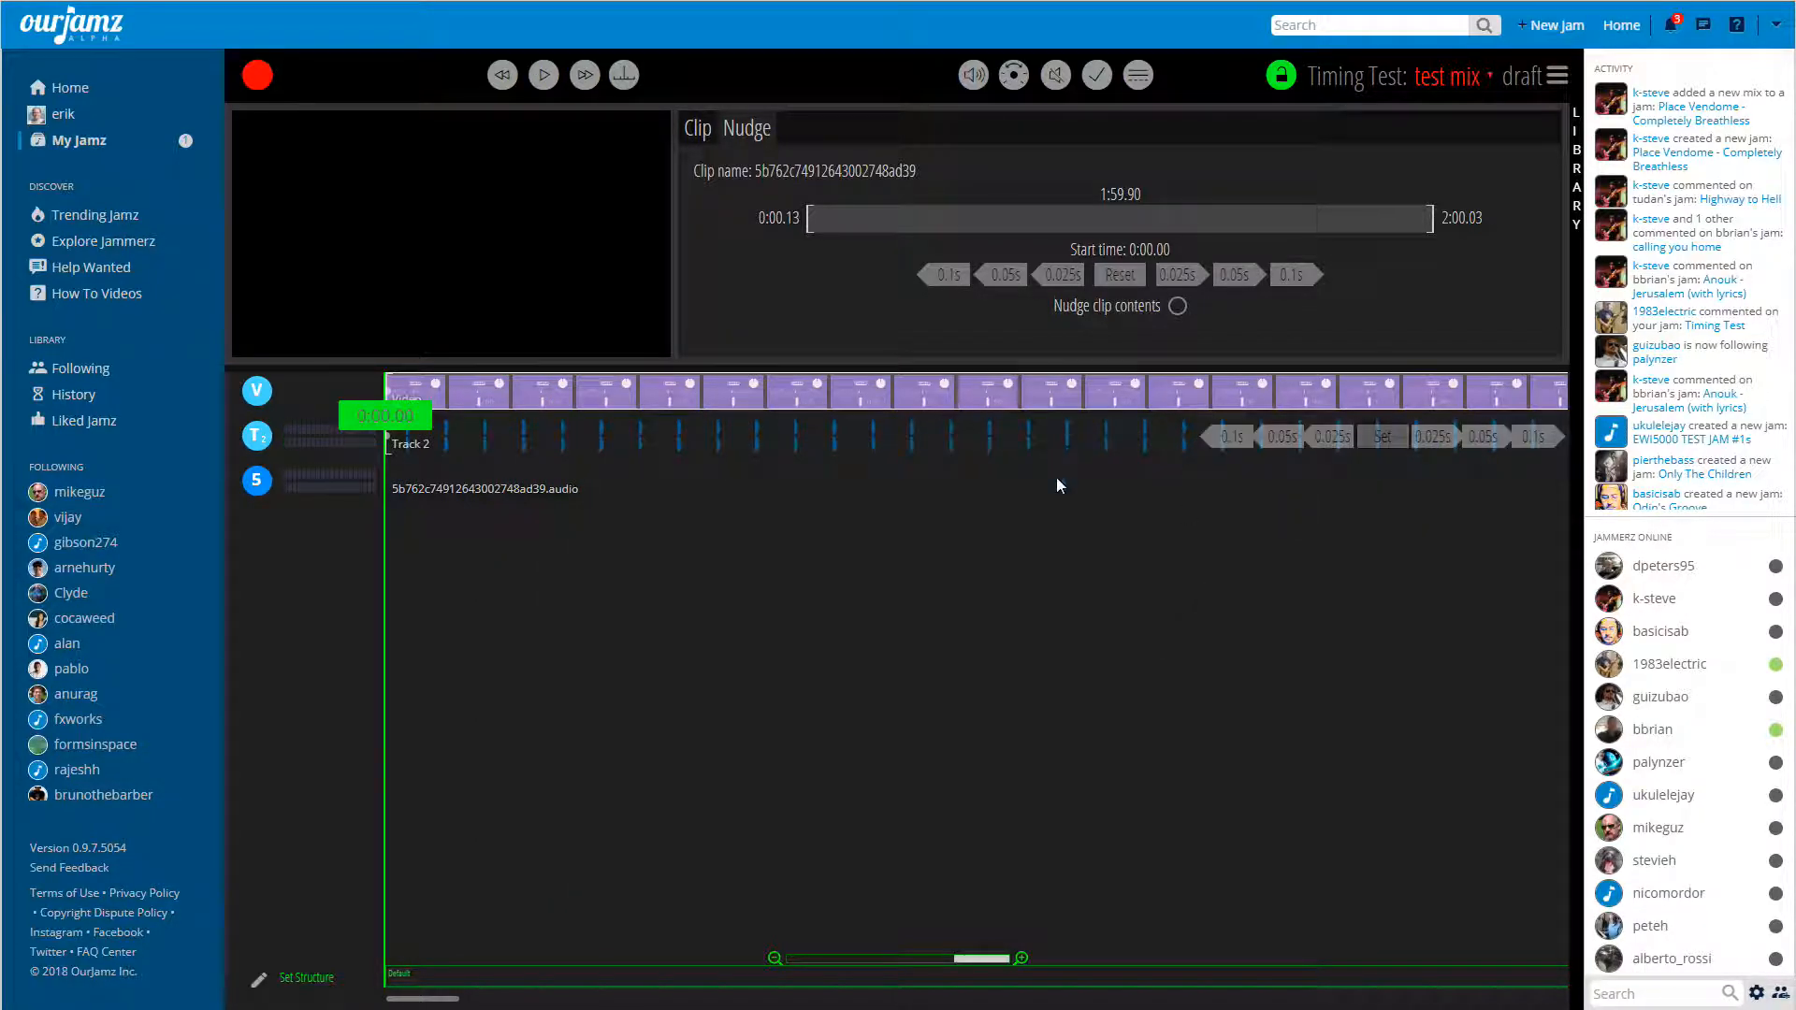
Set the video's alignment from its current position and delete both the video and audio clips used for aligning.
click(1383, 436)
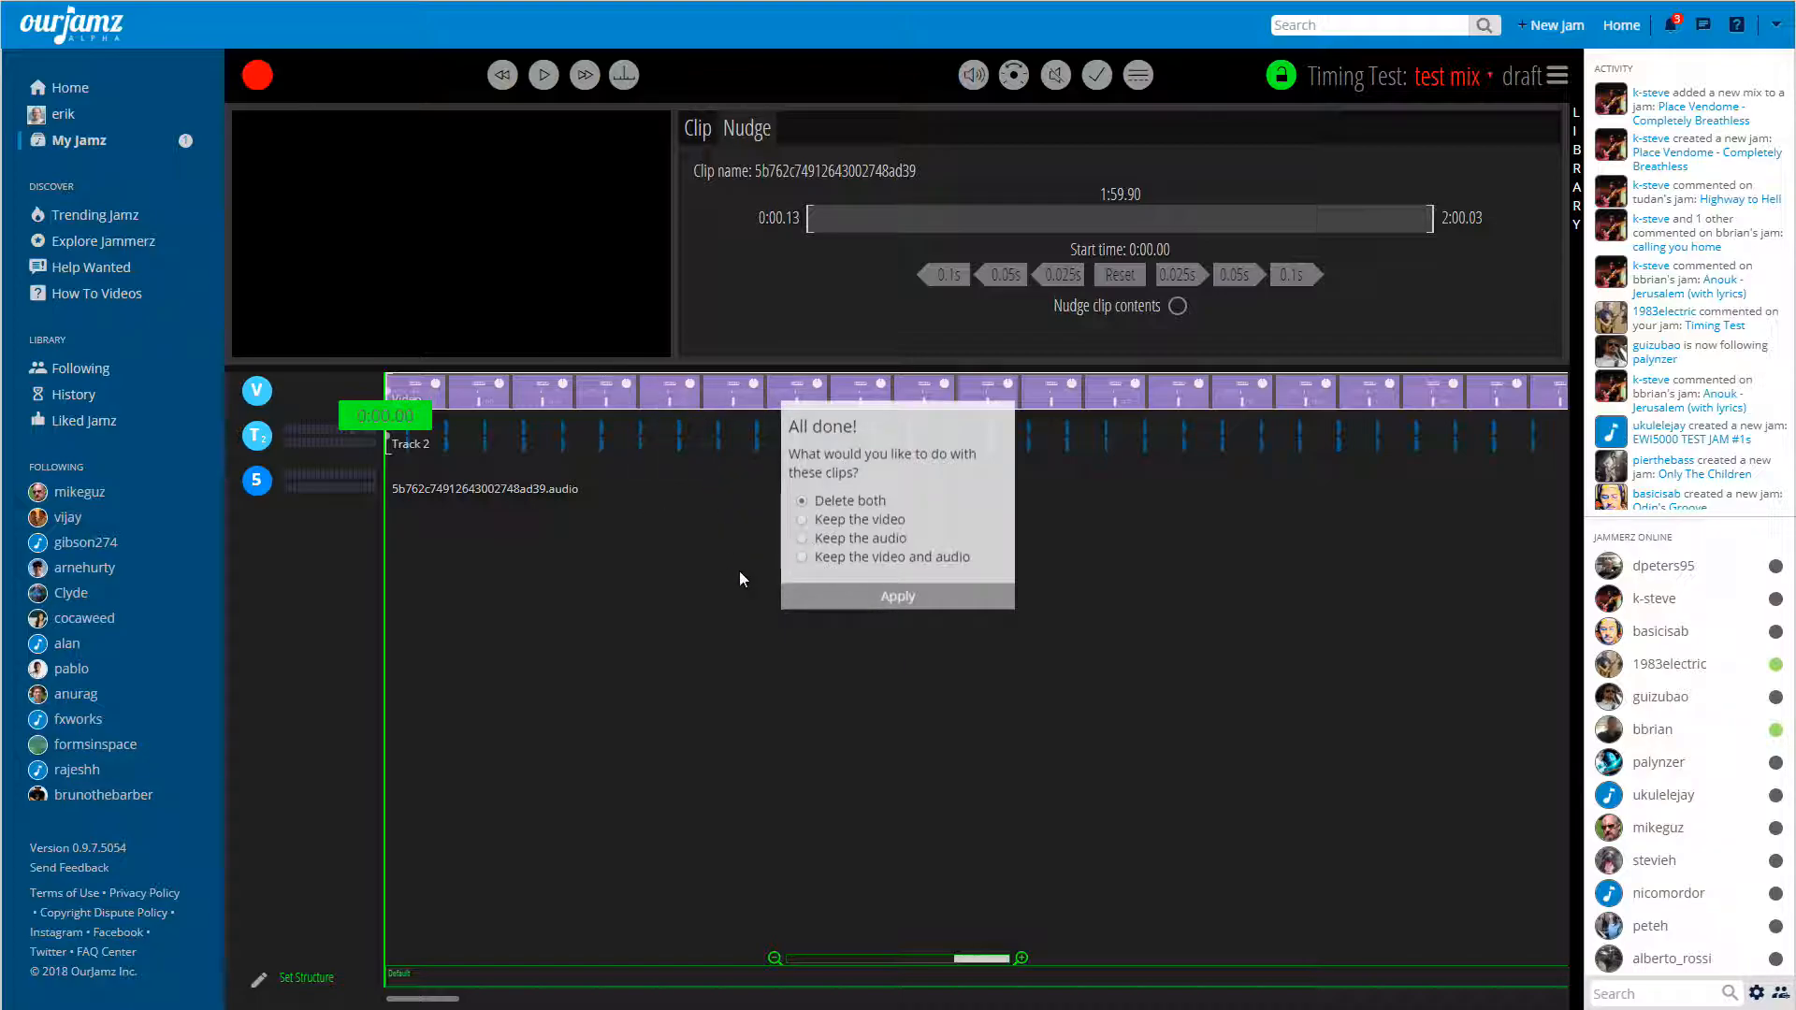
click(895, 599)
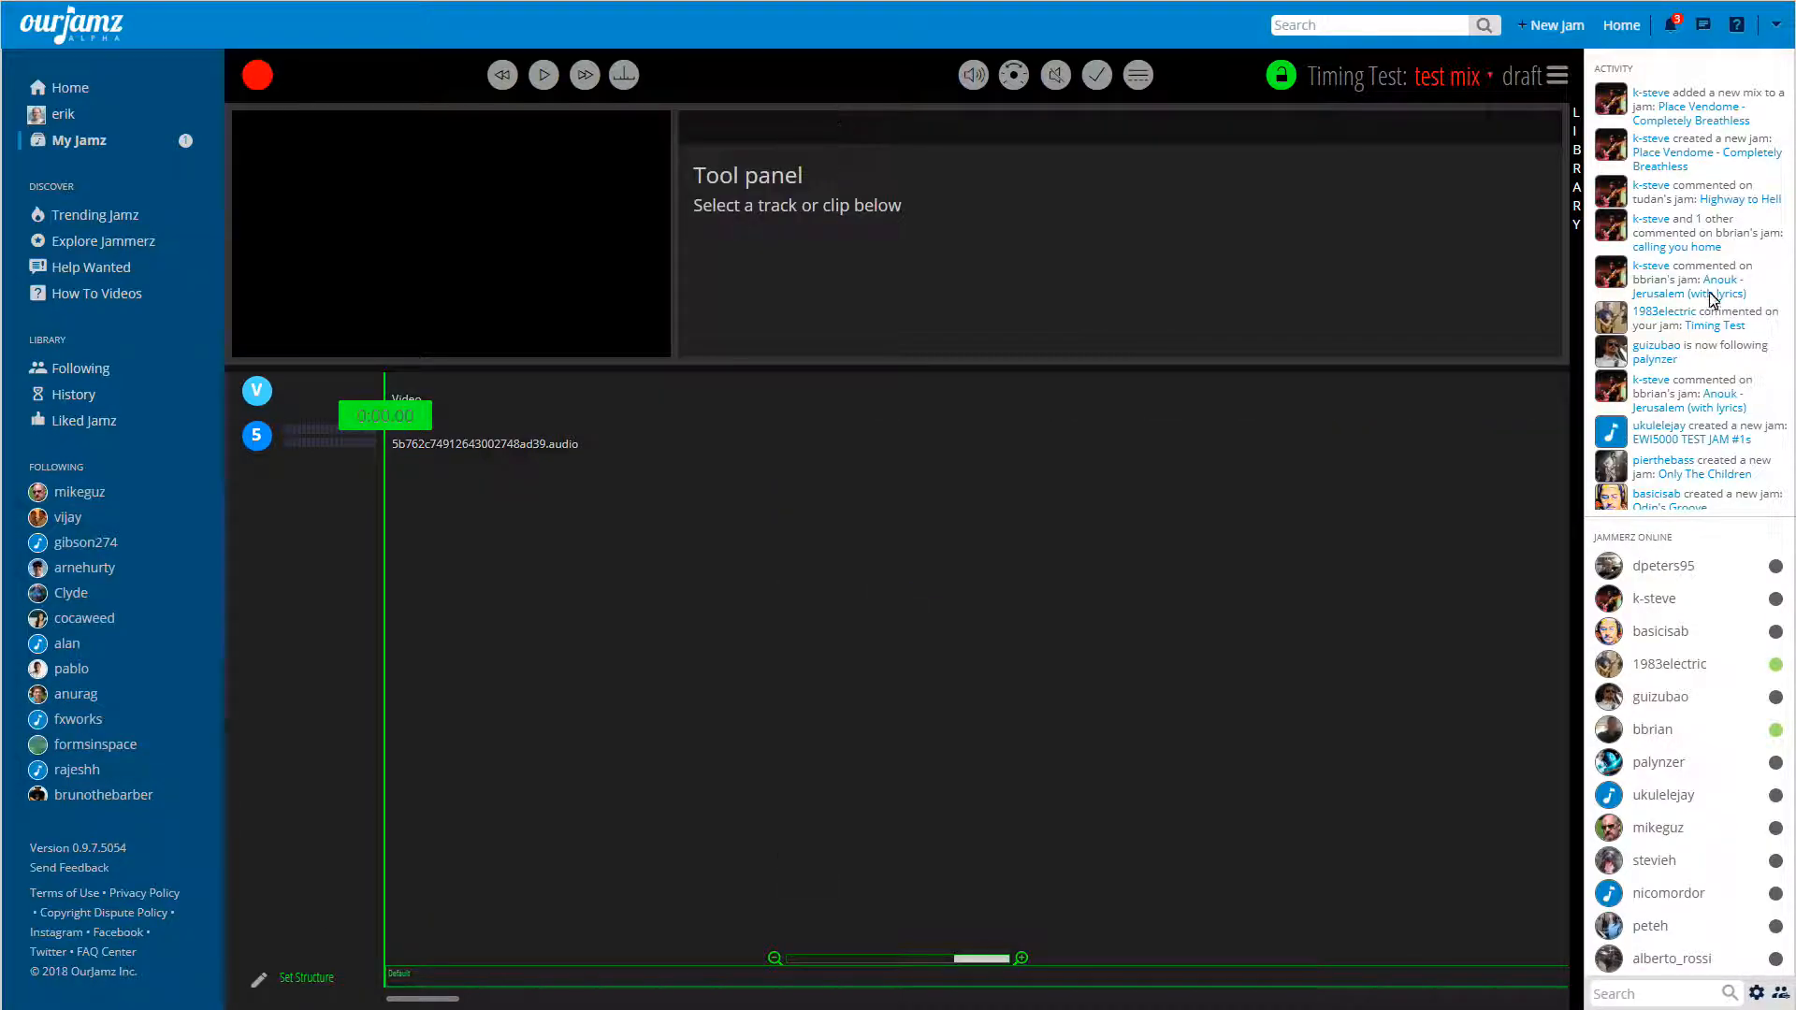
Reload the mix page and check whether the video is still among the library's unaligned videos.
click(1579, 229)
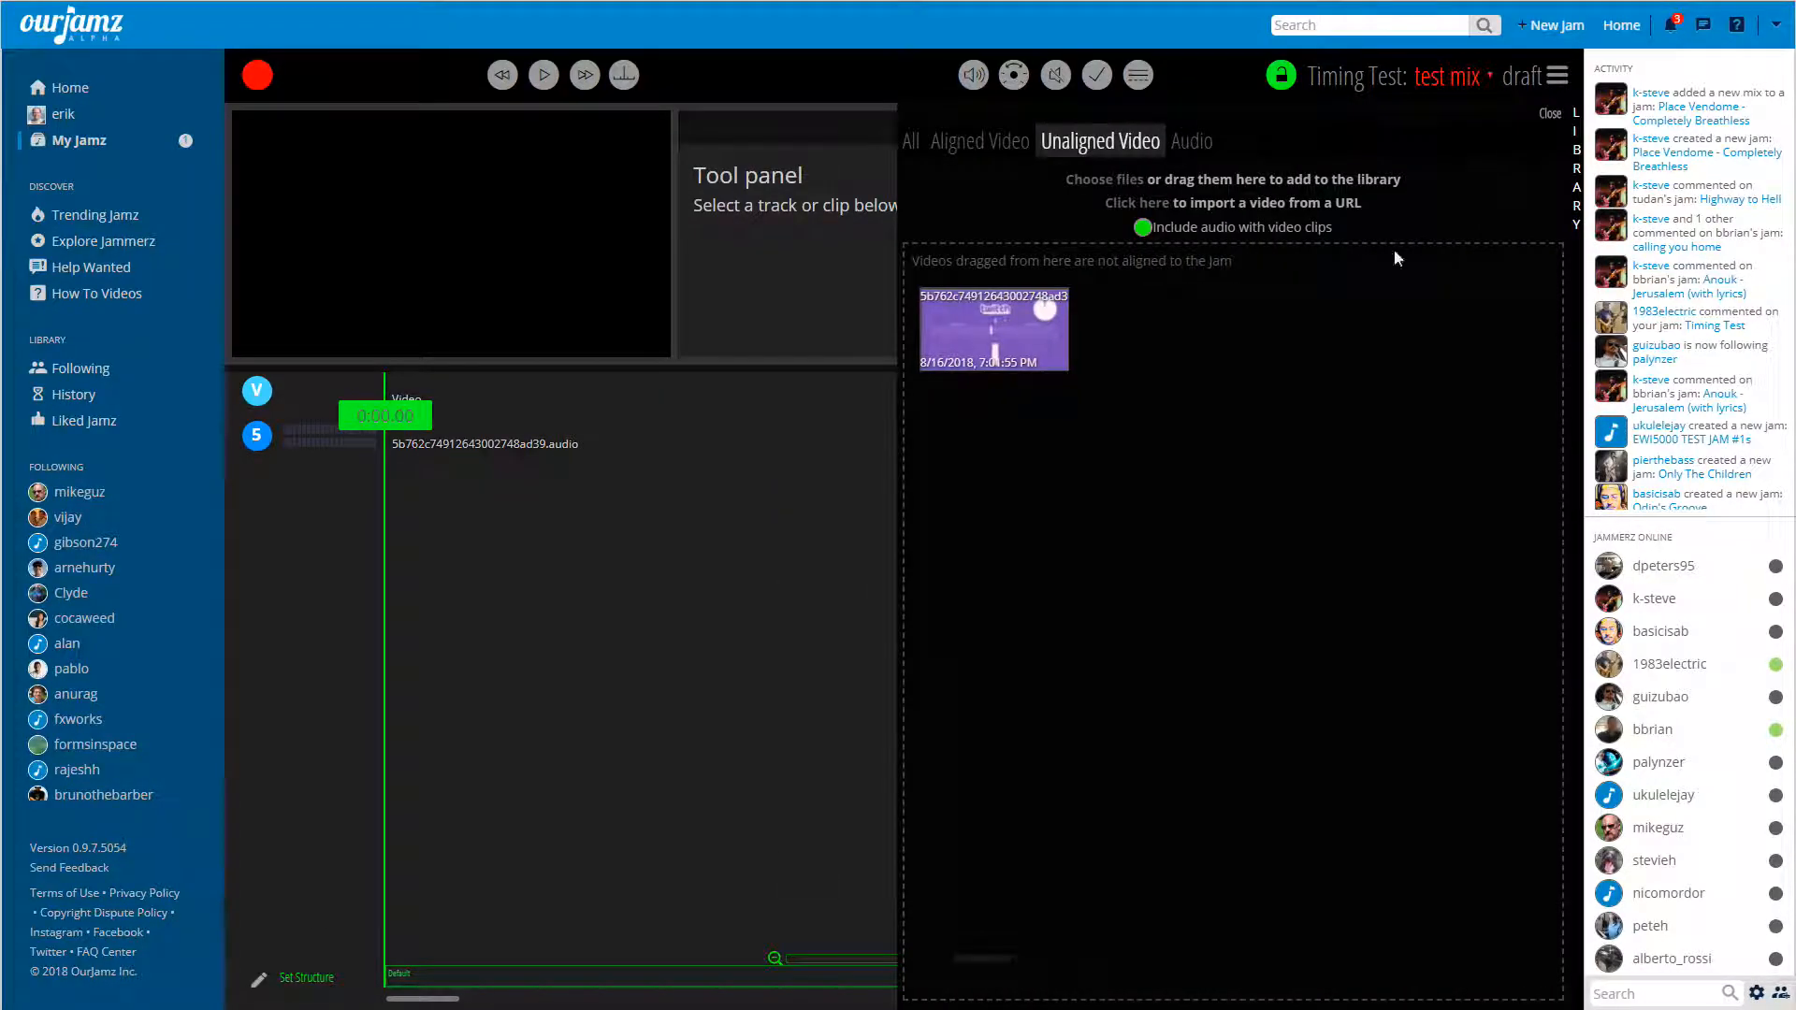
click(1006, 144)
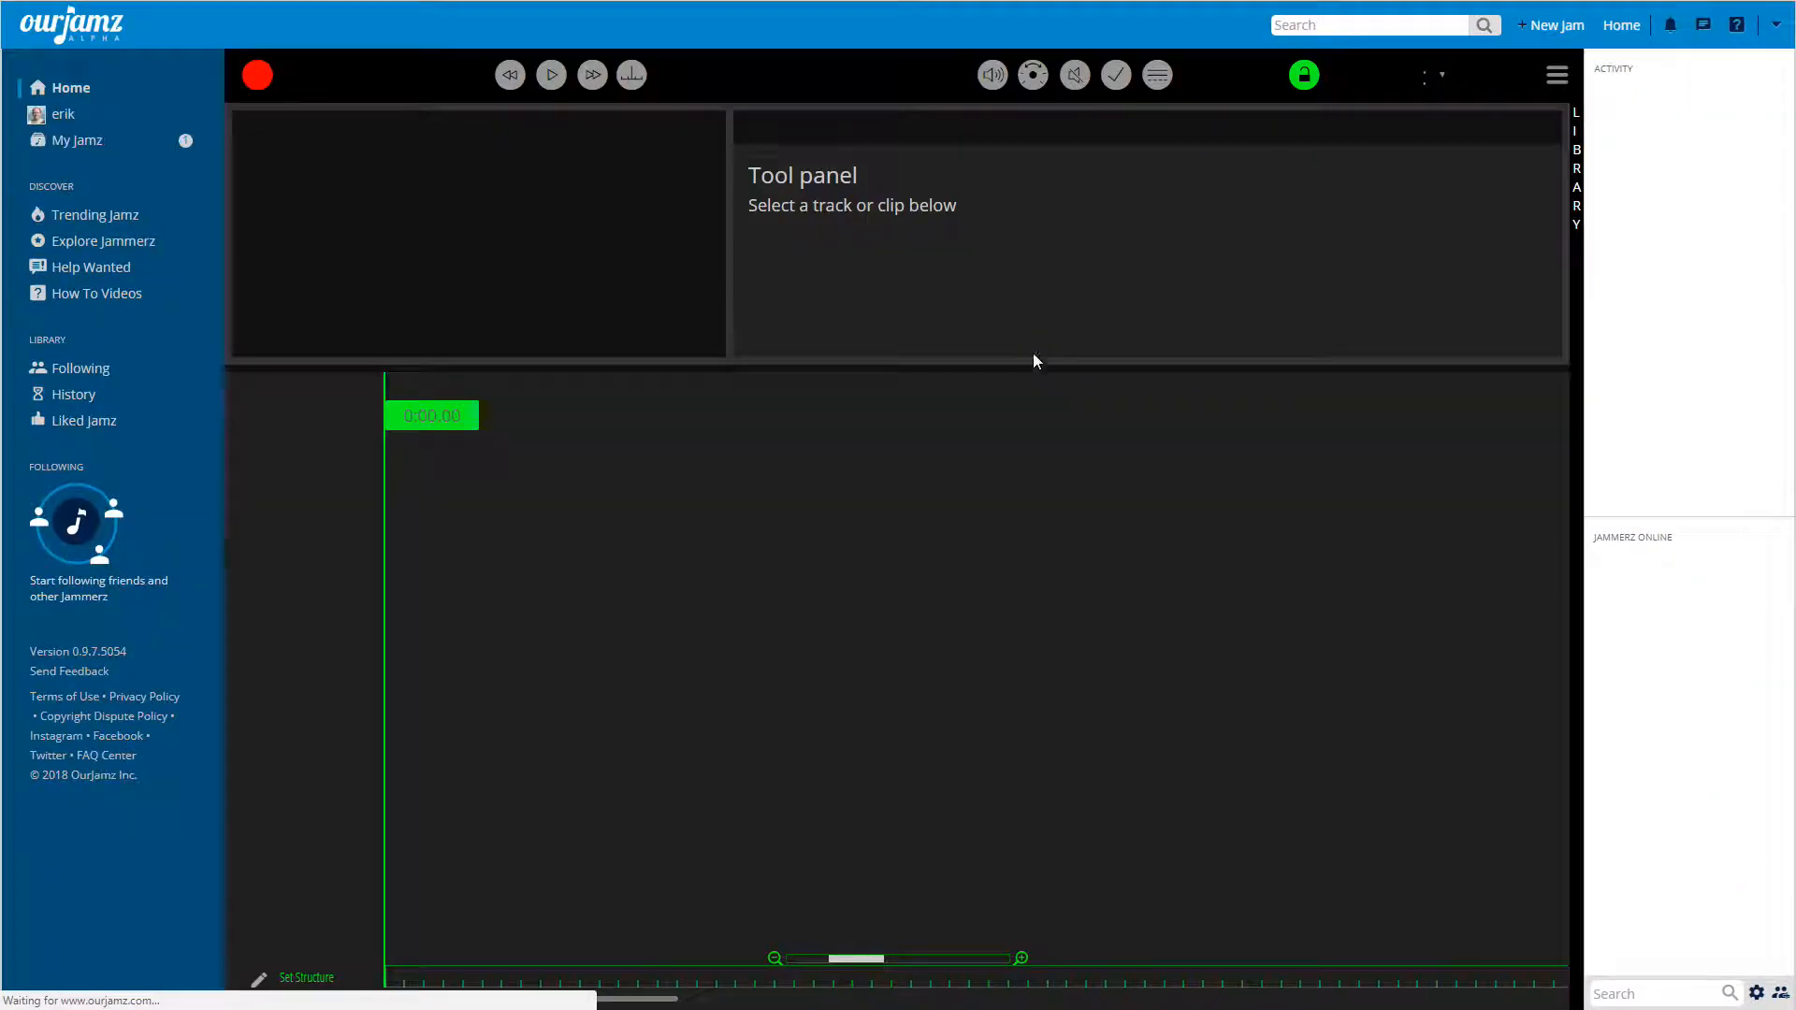
click(1574, 158)
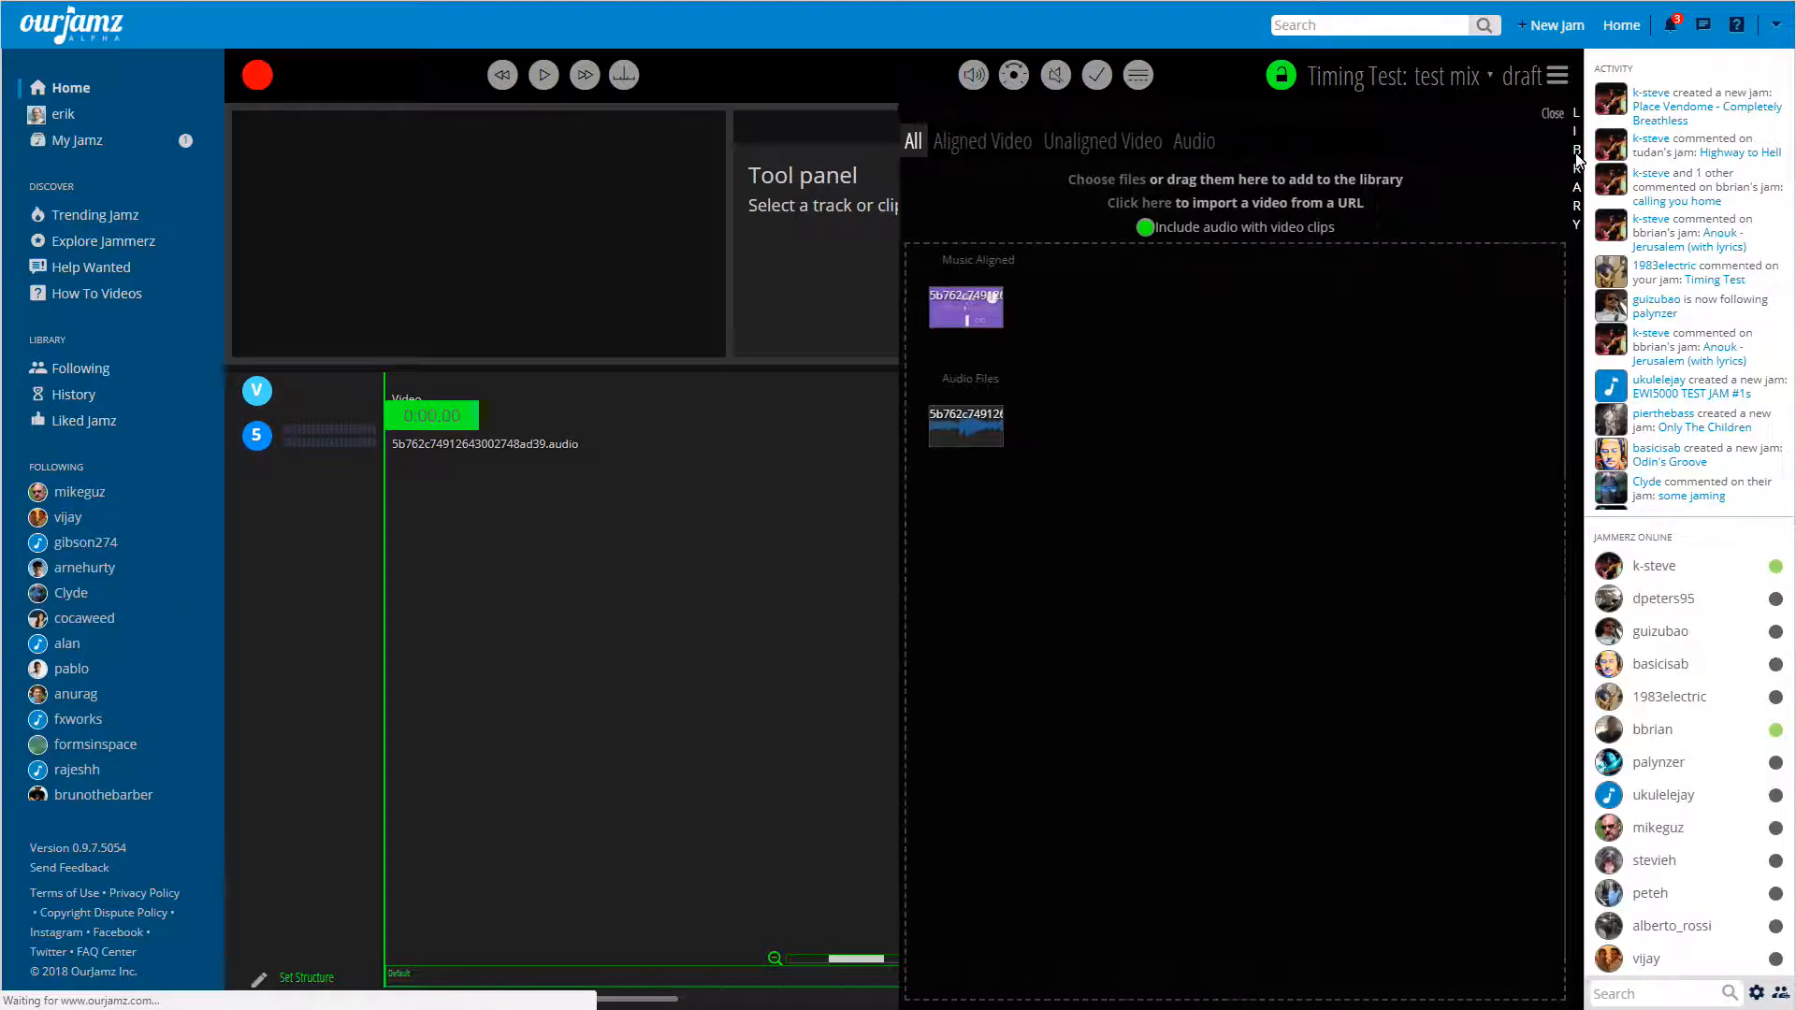
click(1083, 149)
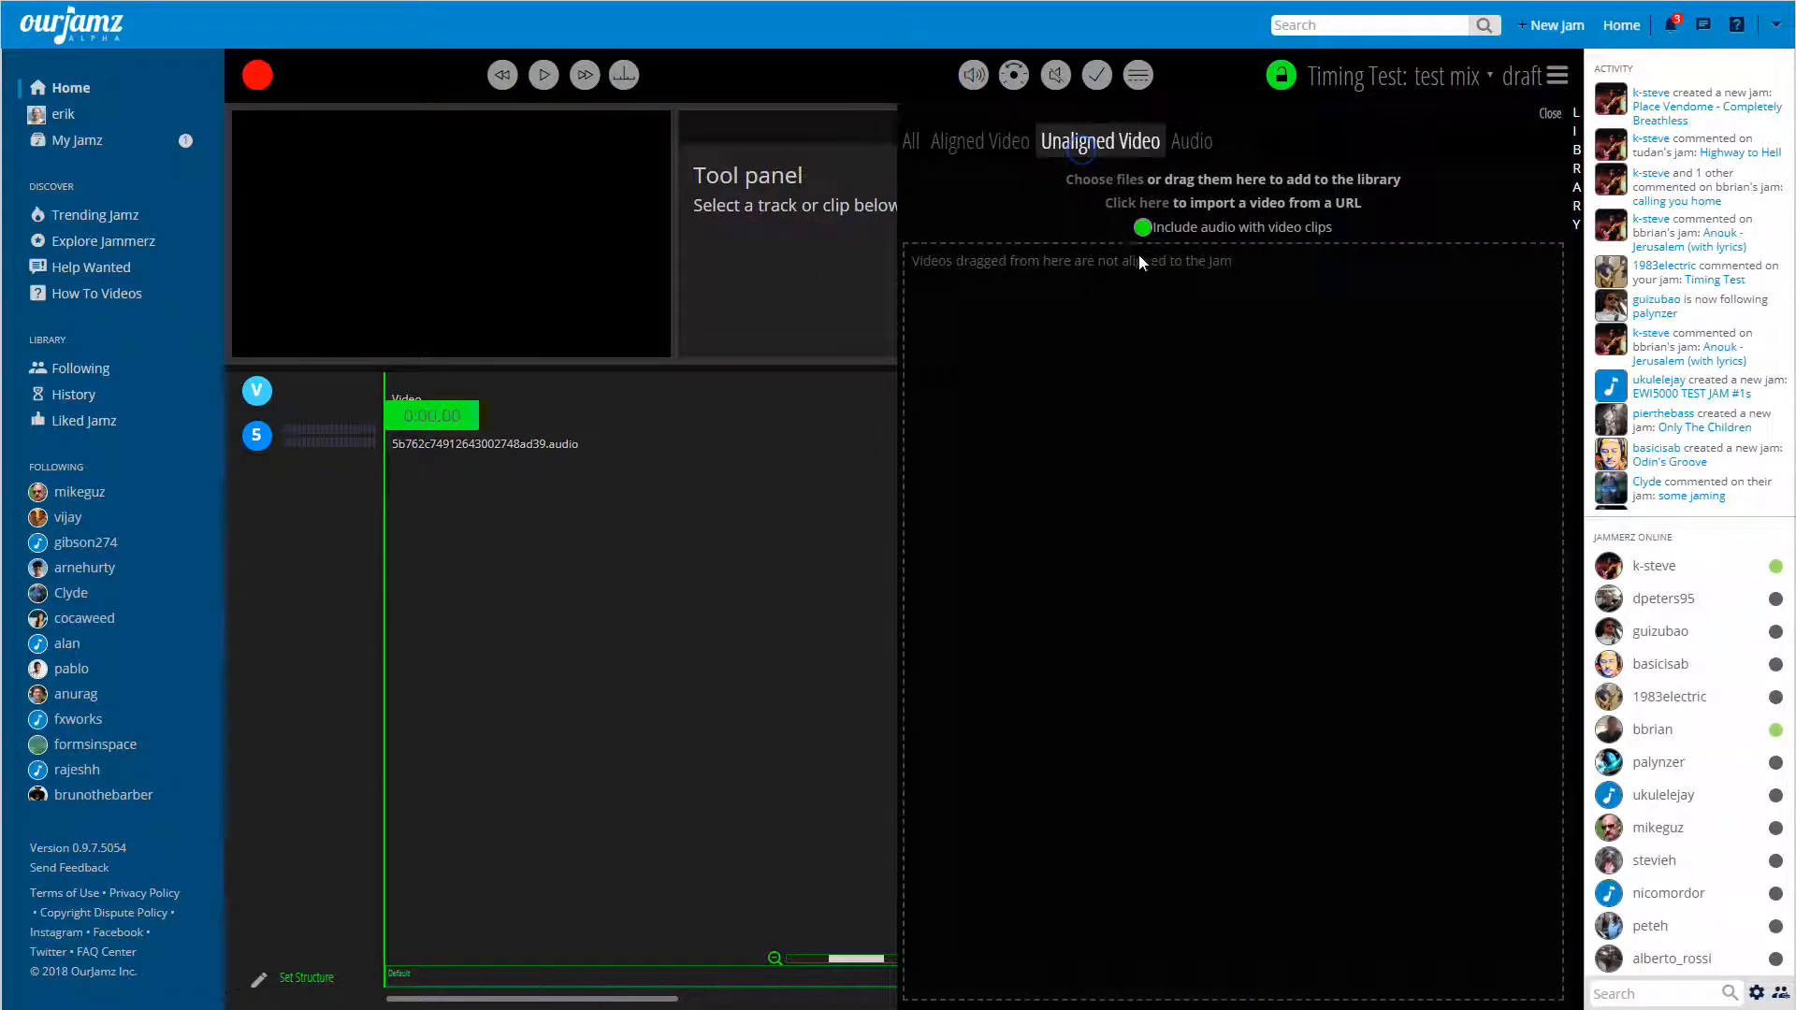
Place the aligned library video at the start of the video track and the library audio file on the audio track.
click(969, 144)
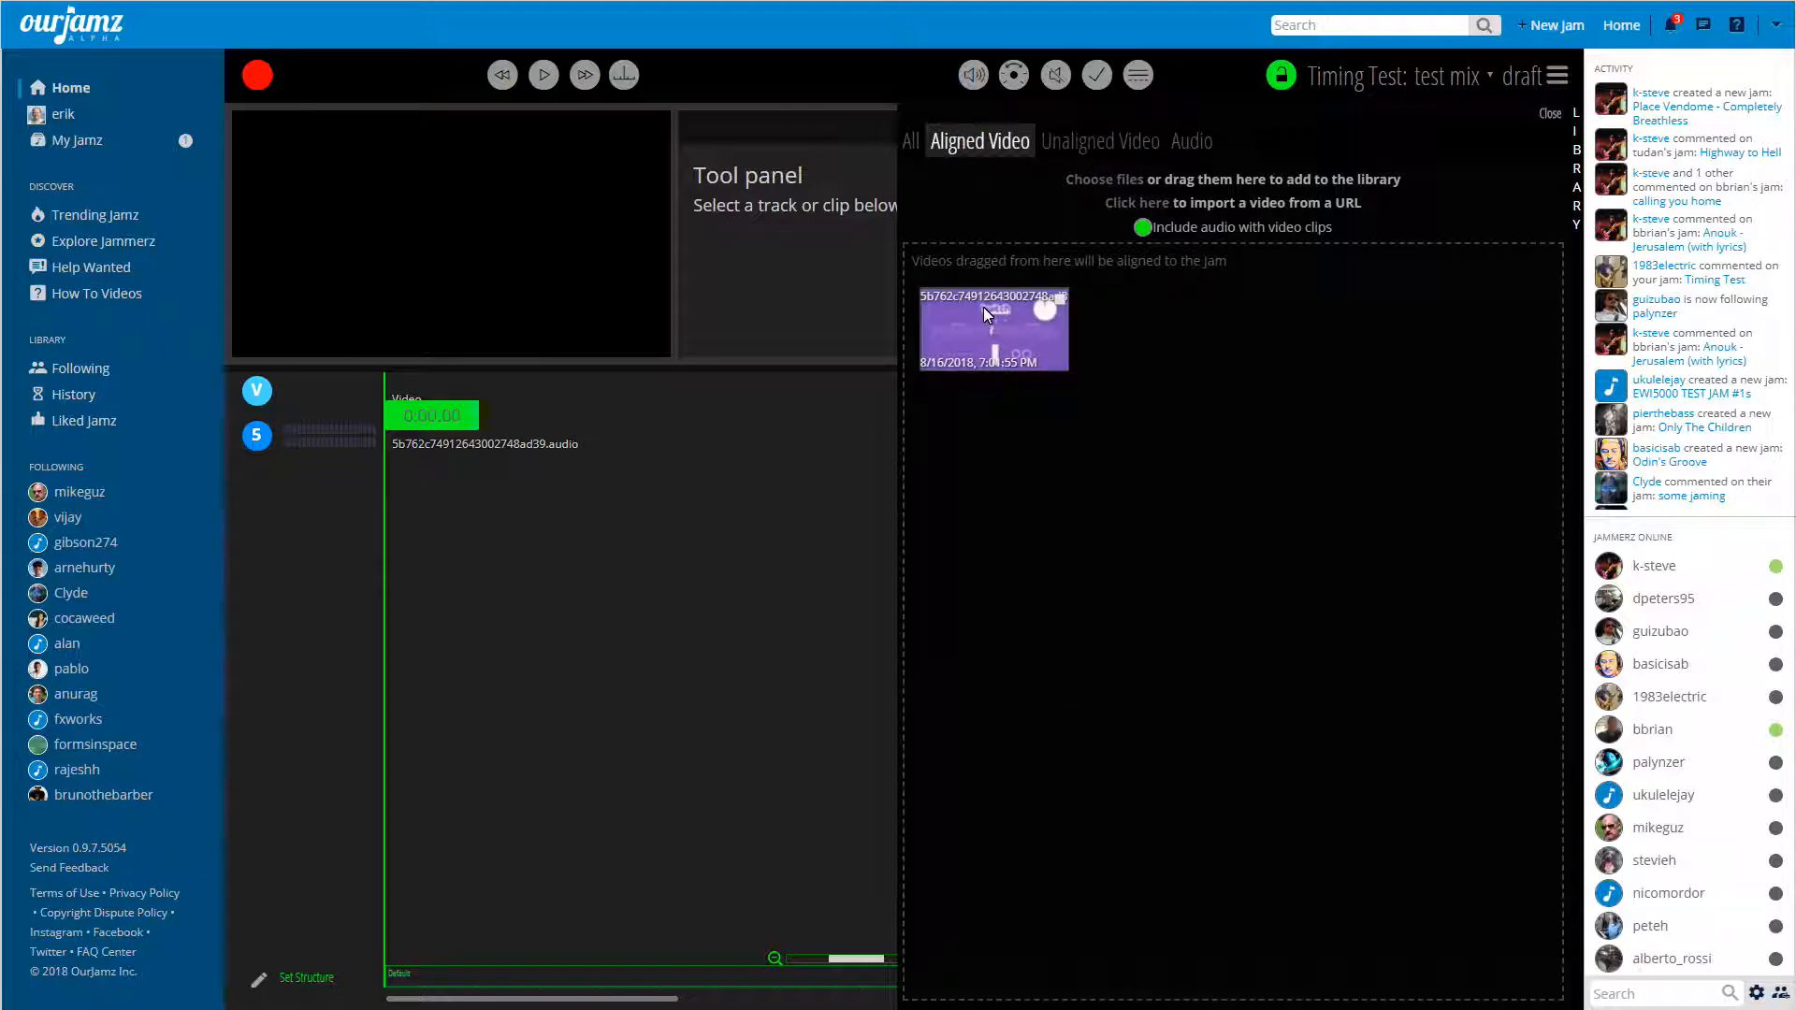
drag(997, 347, 378, 390)
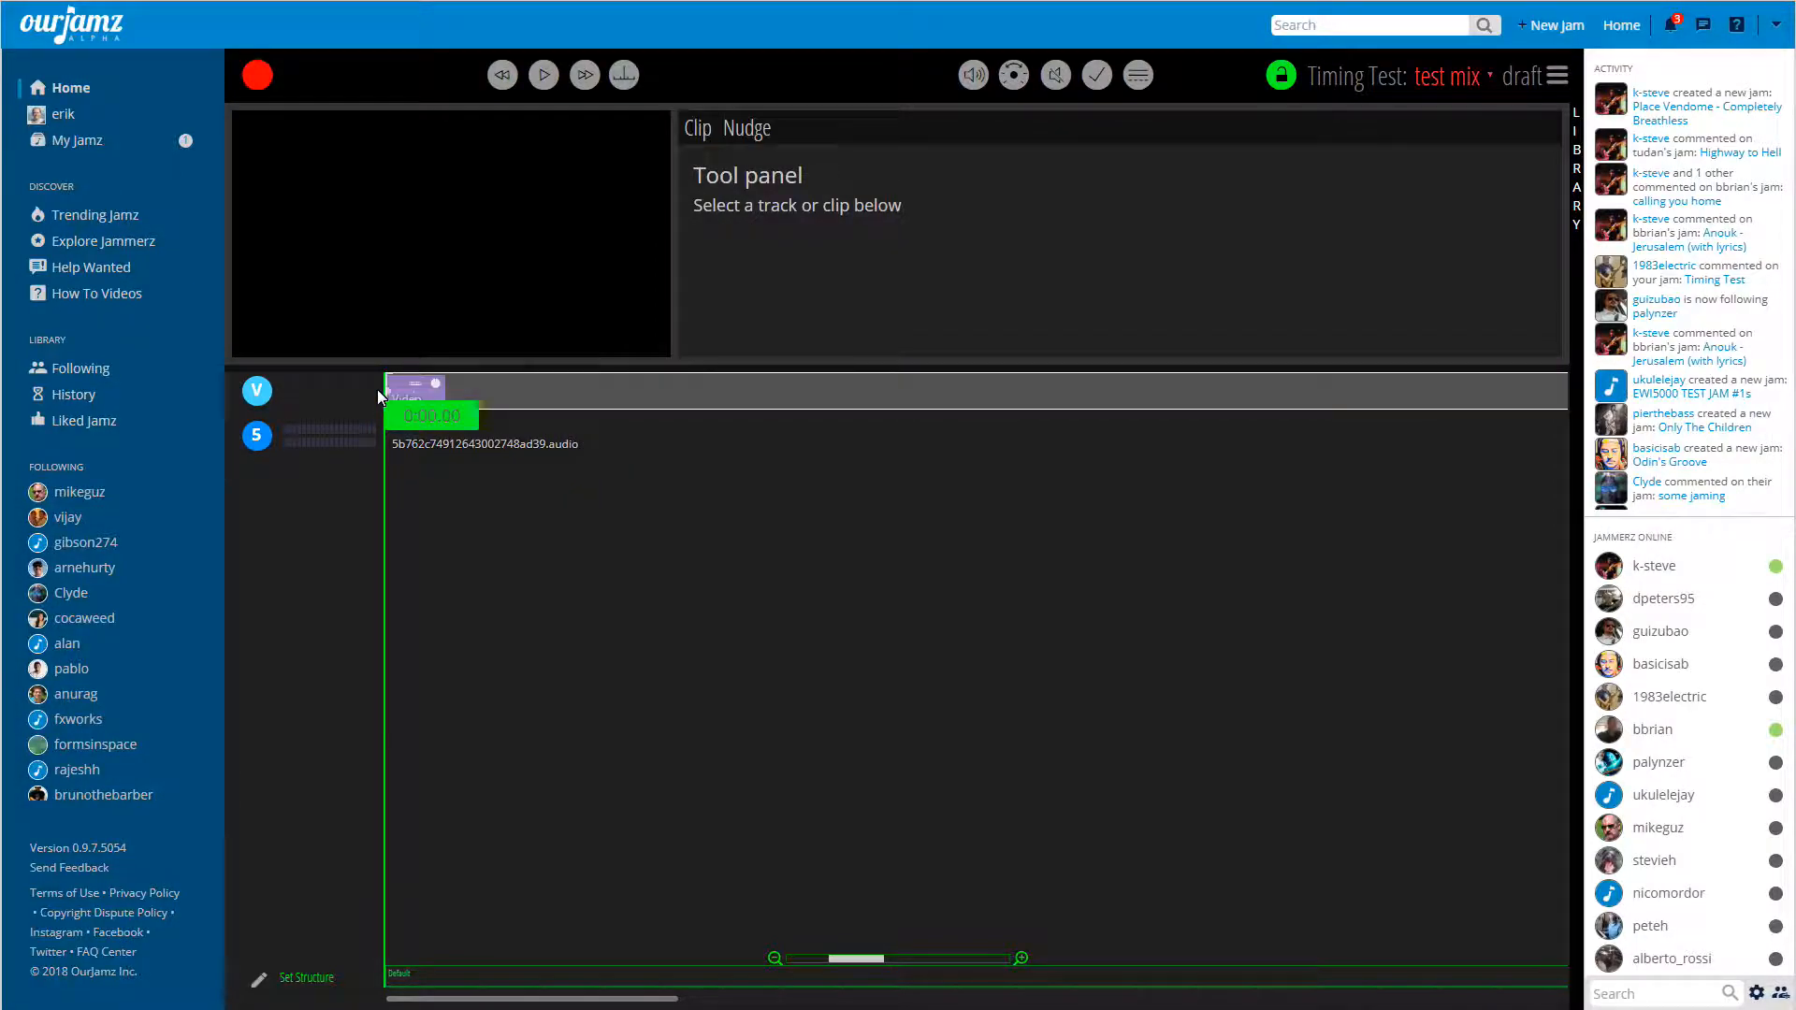
click(1575, 183)
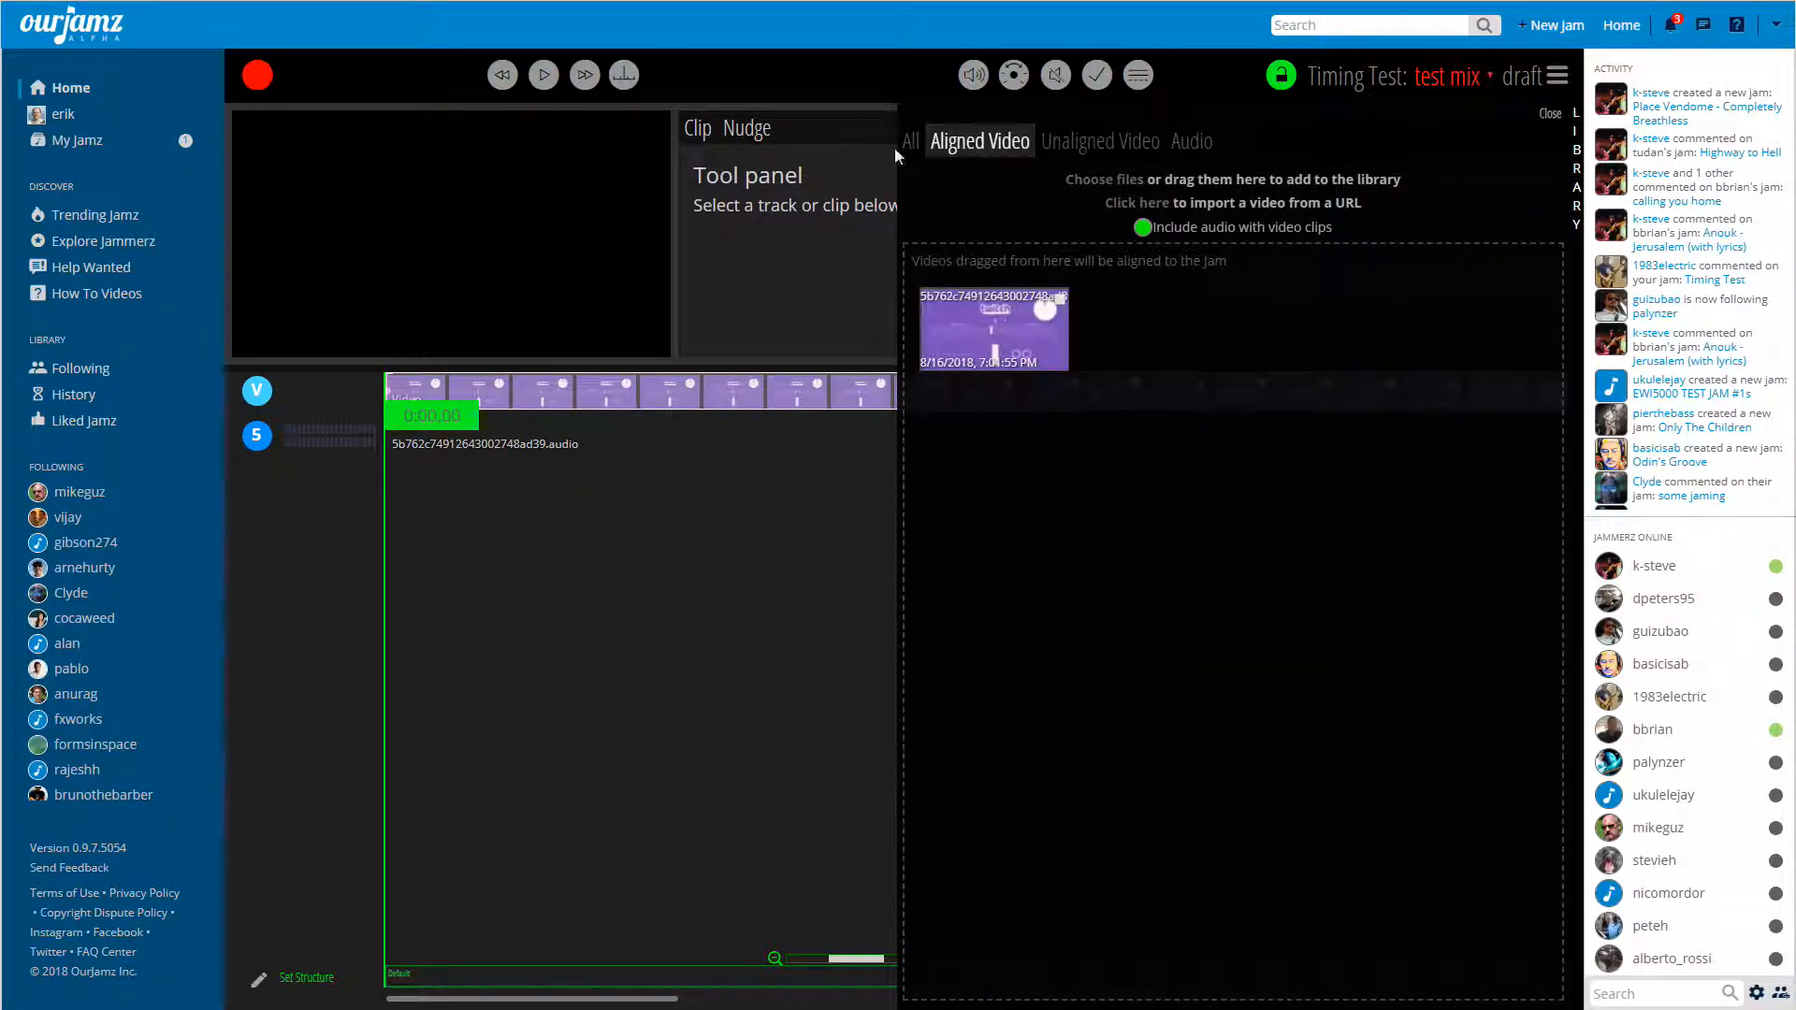
drag(963, 417, 361, 429)
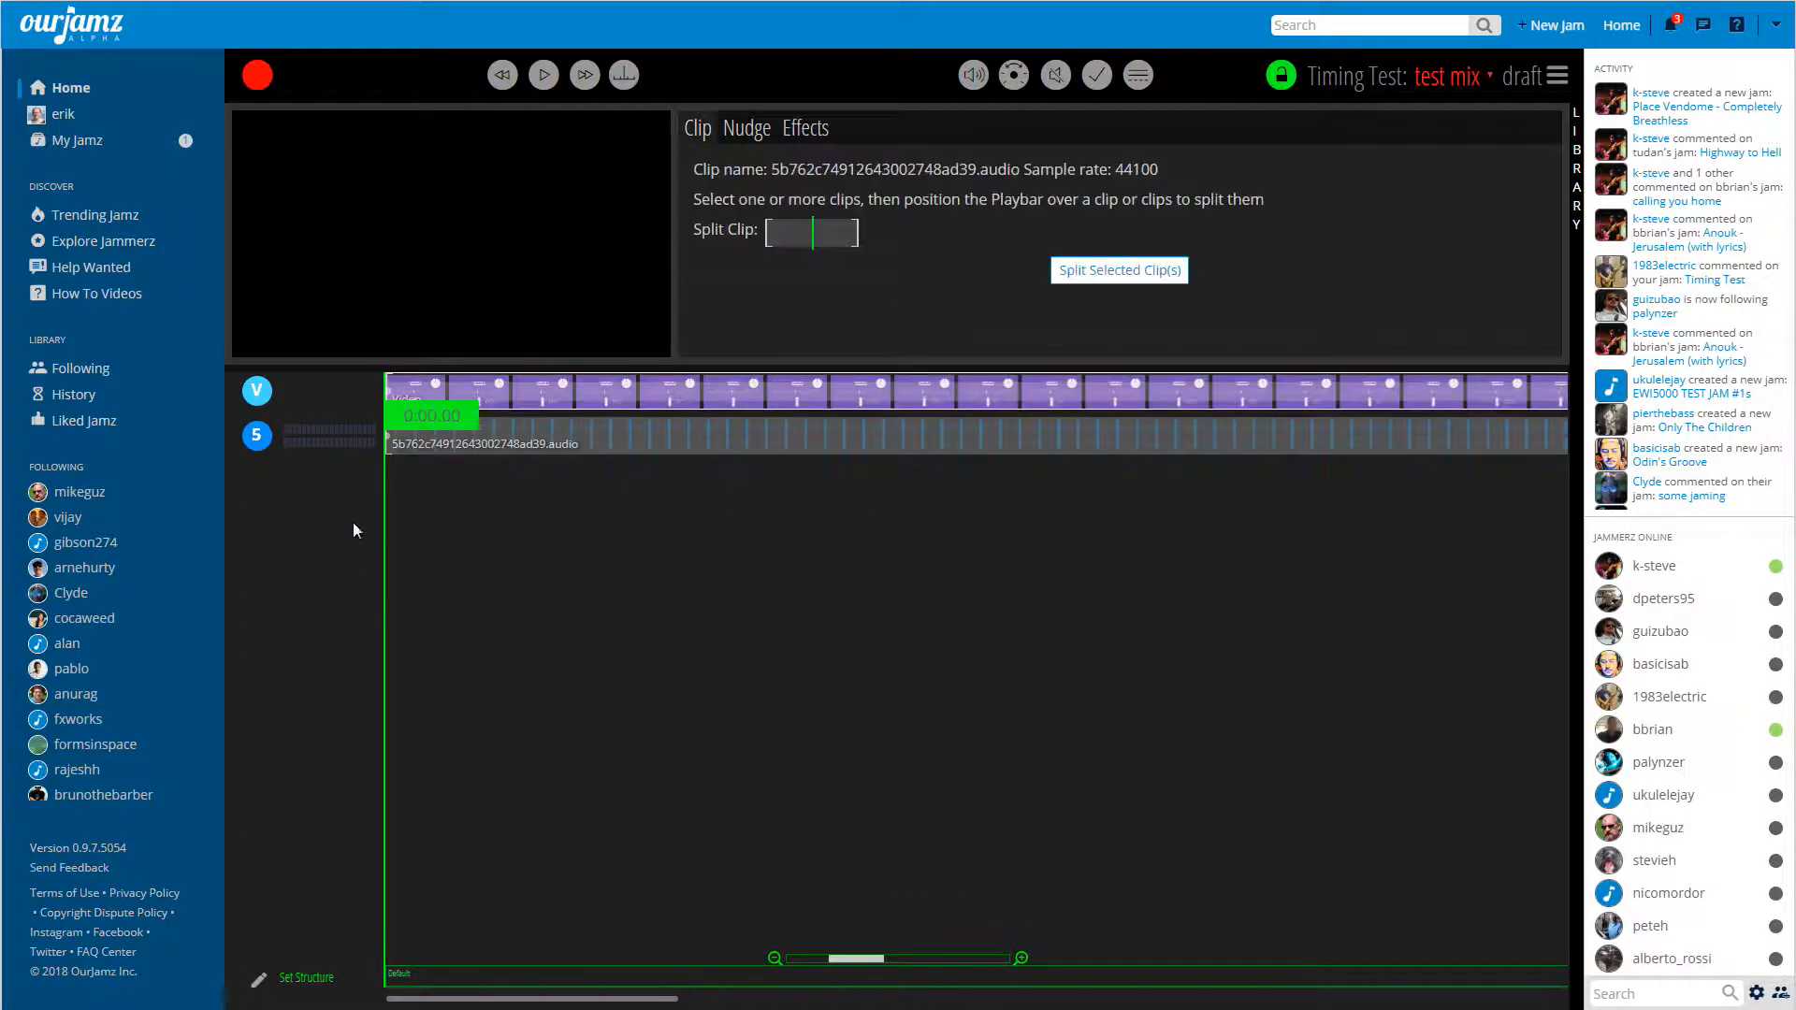
Play the mix to check the aligned video's sync with its audio, and review the full library contents.
key(space)
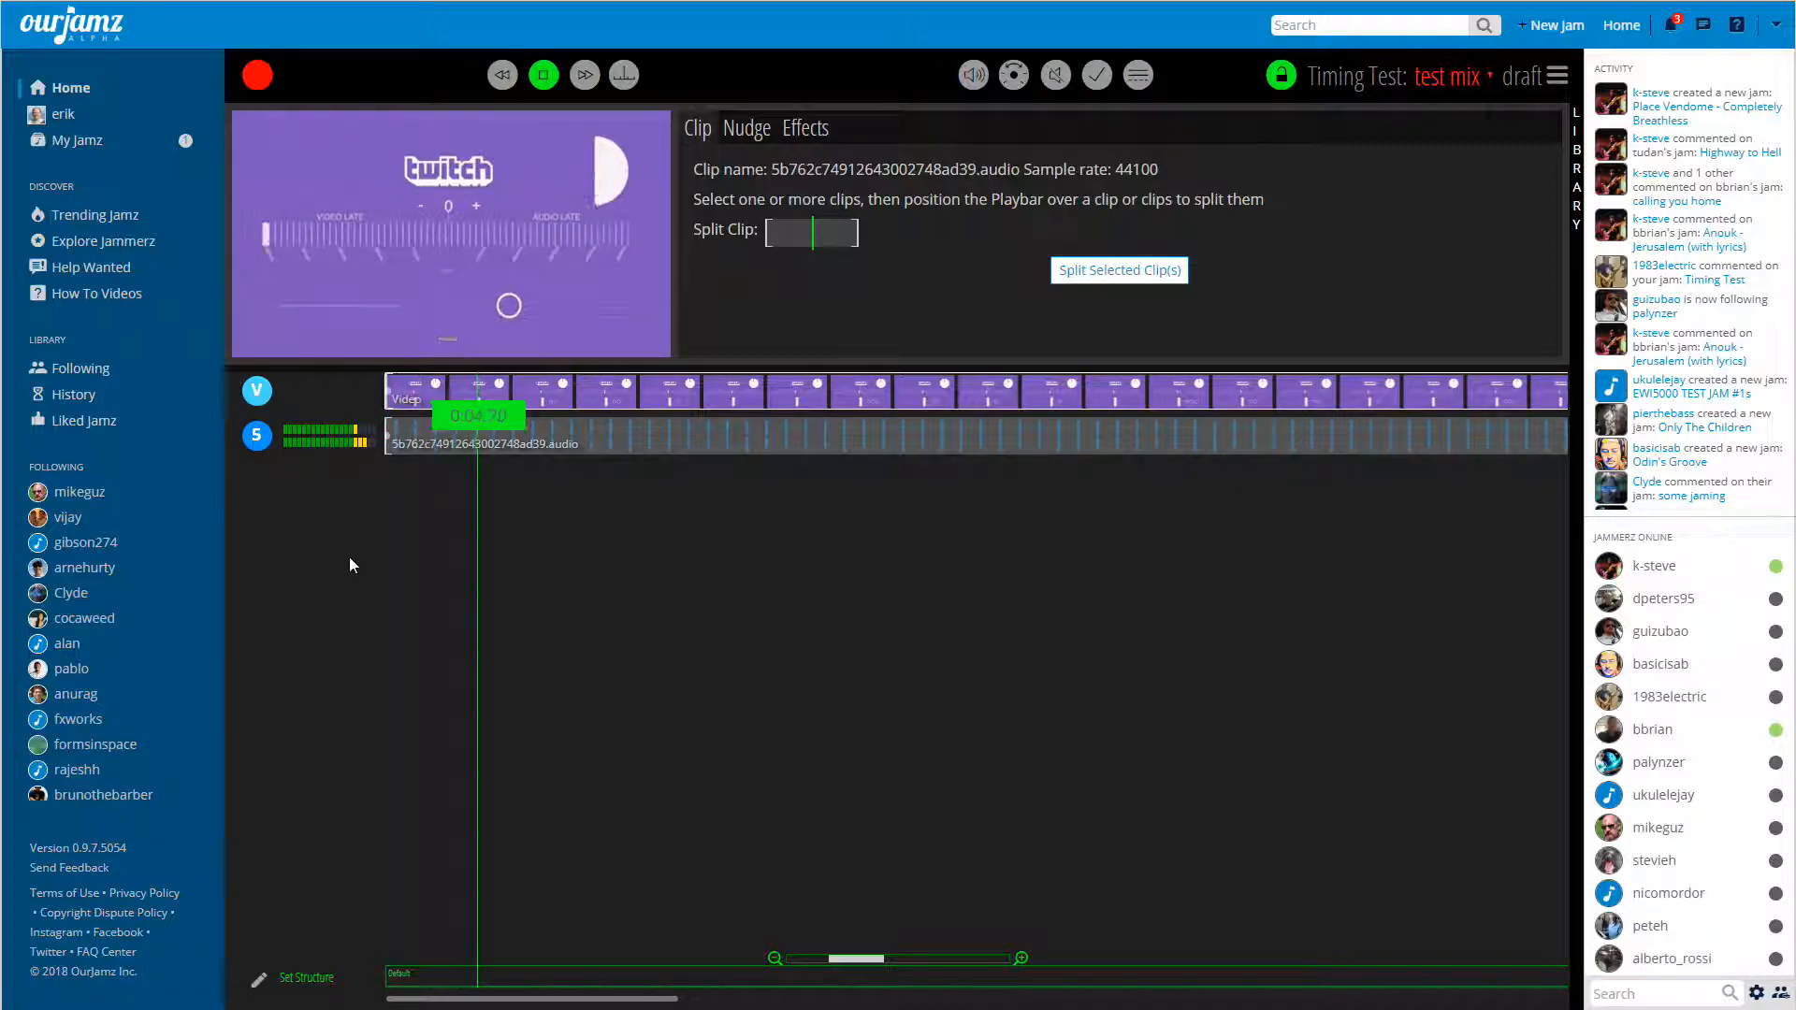
key(space)
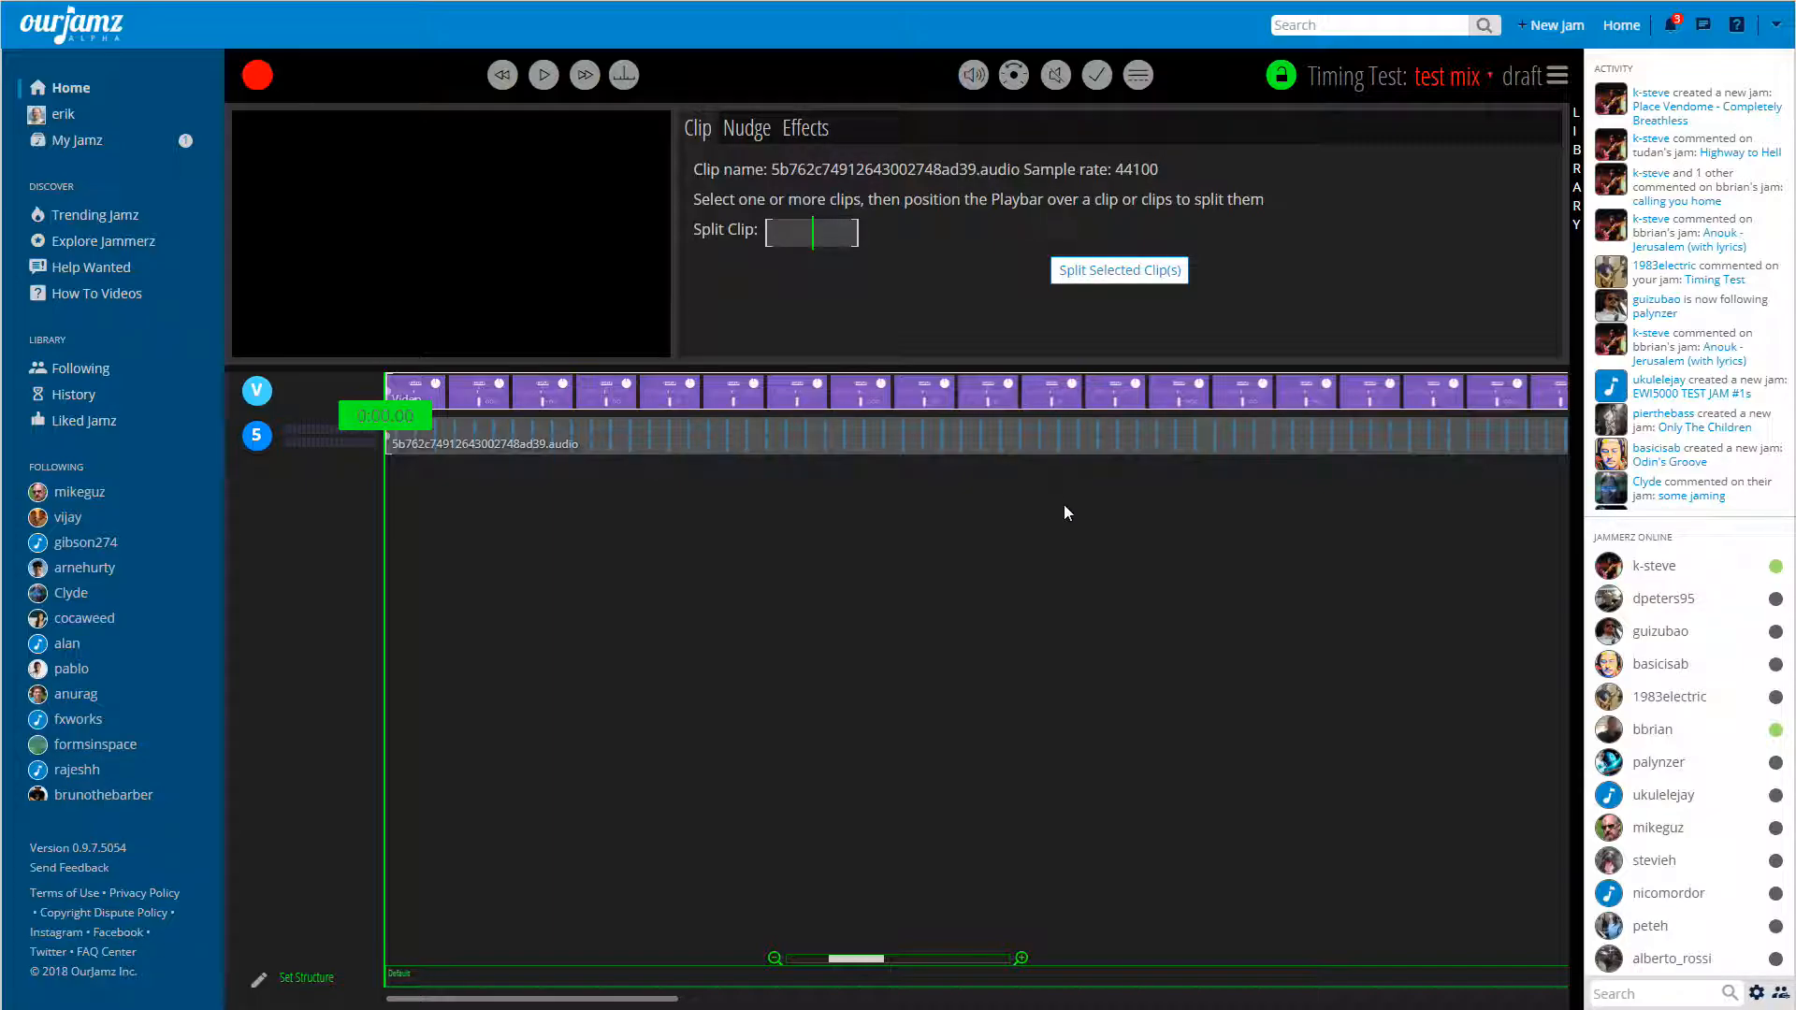
click(1576, 169)
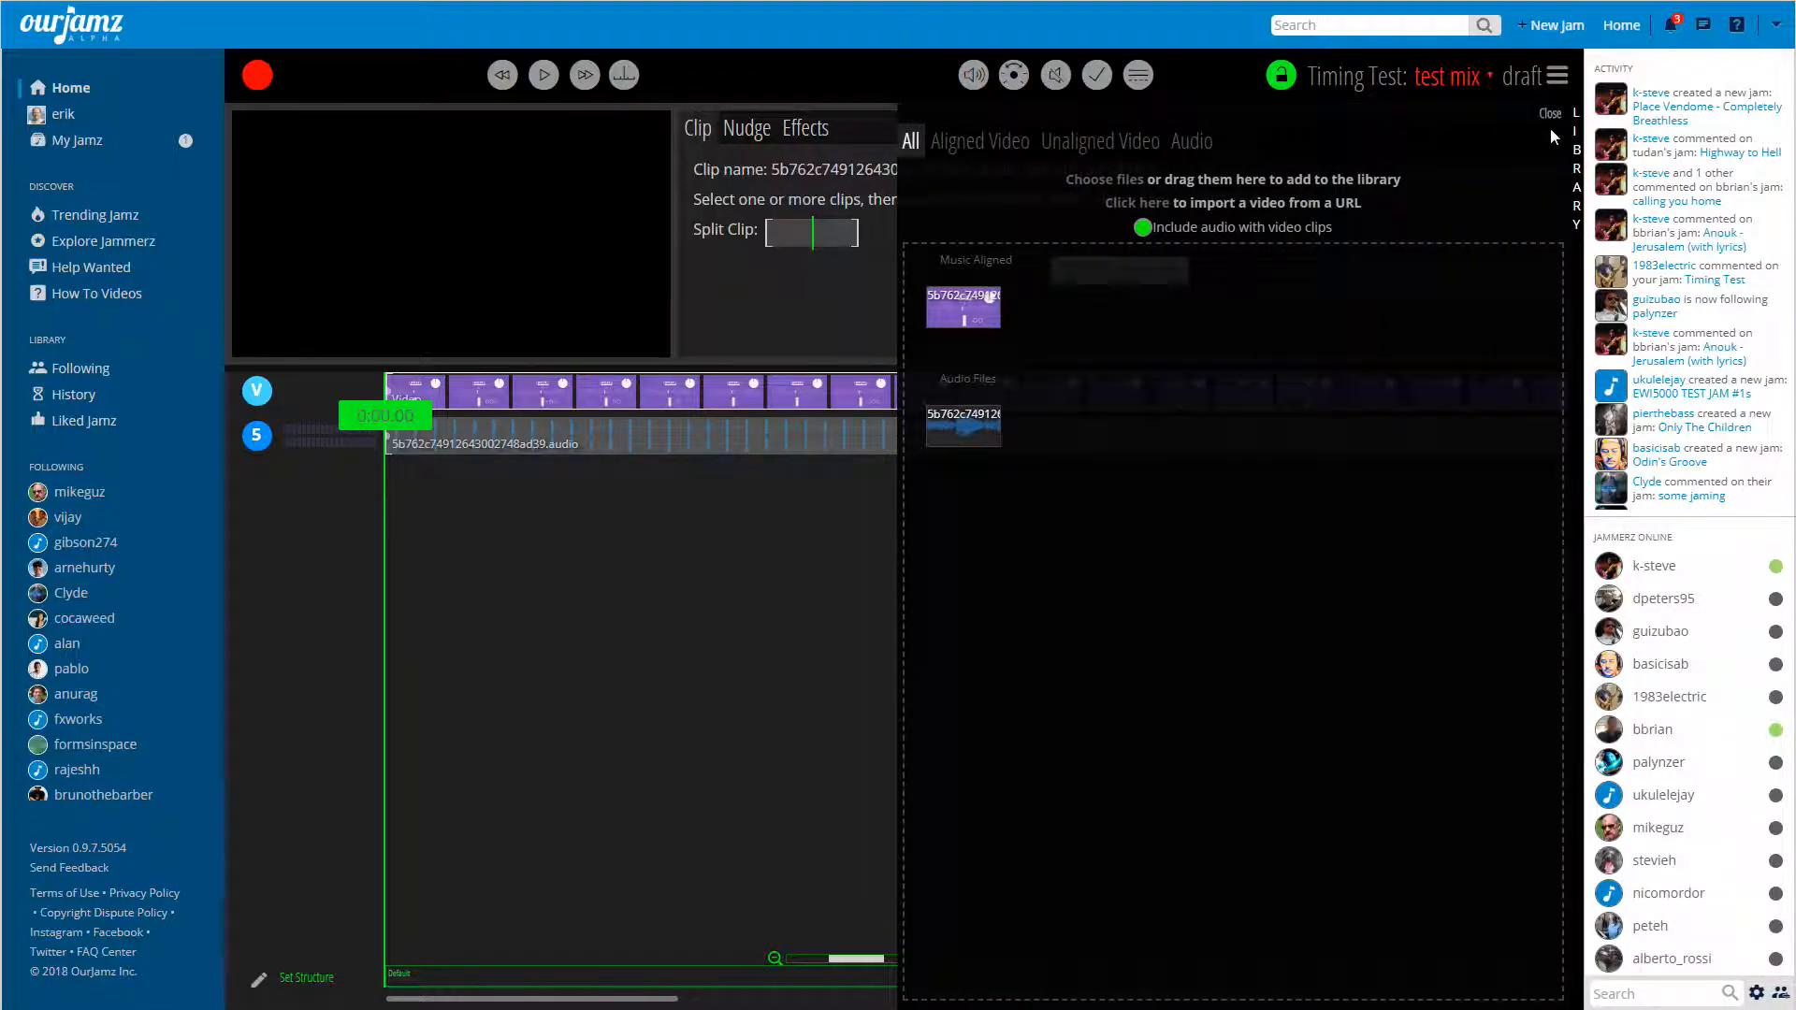
click(1551, 116)
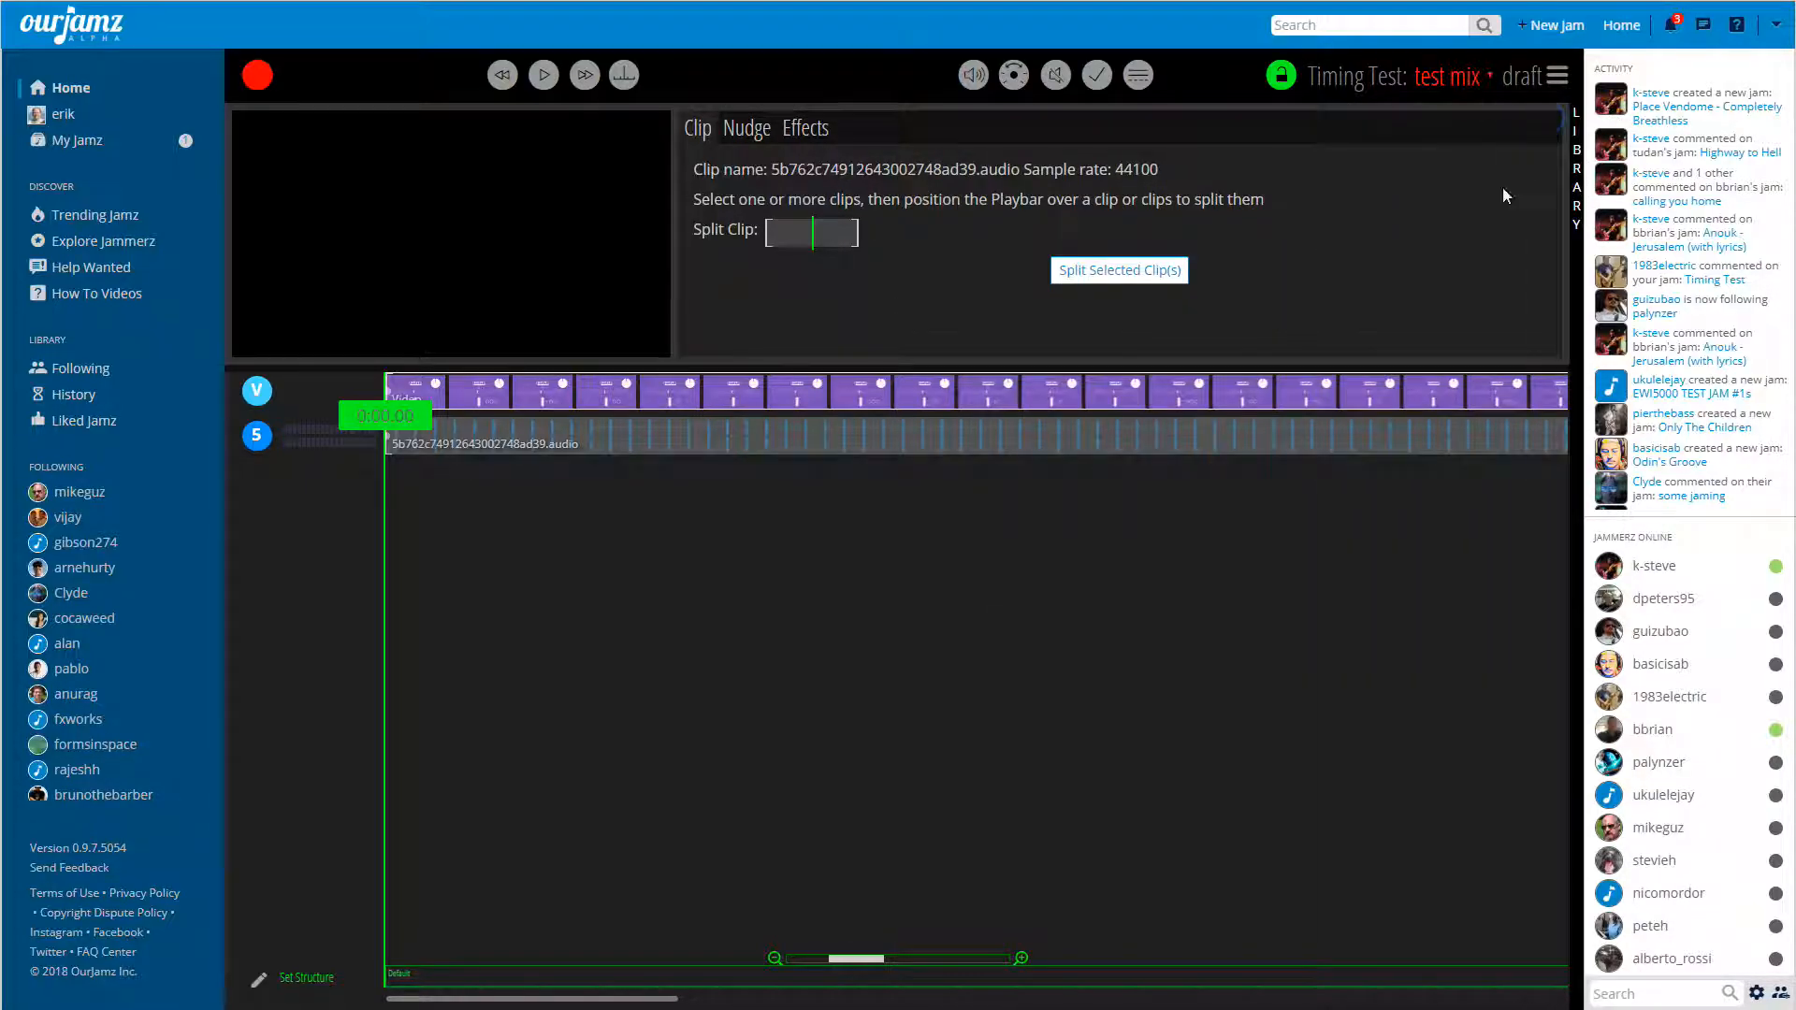